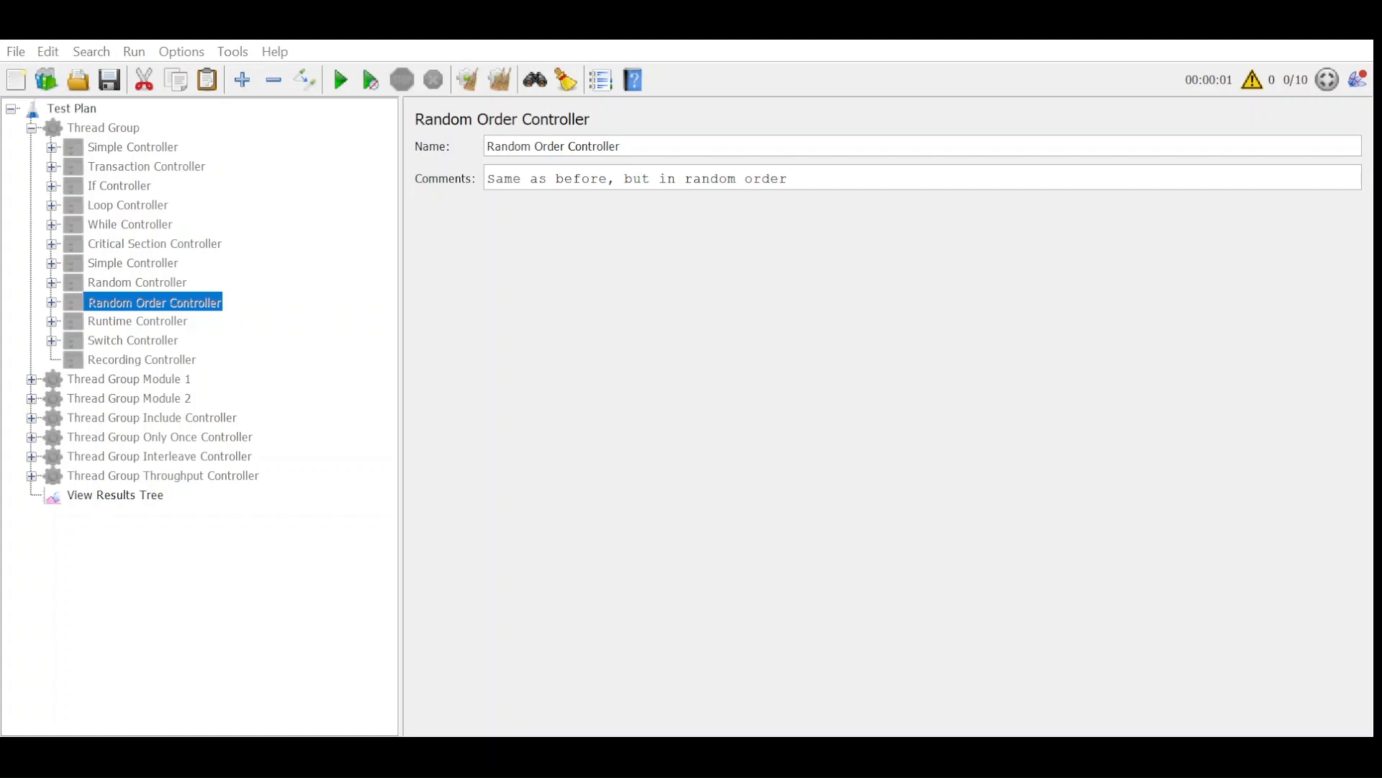
Enable the first Thread Group and its first Simple Controller, and review the three HTTP requests inside that controller.
left_click(105, 129)
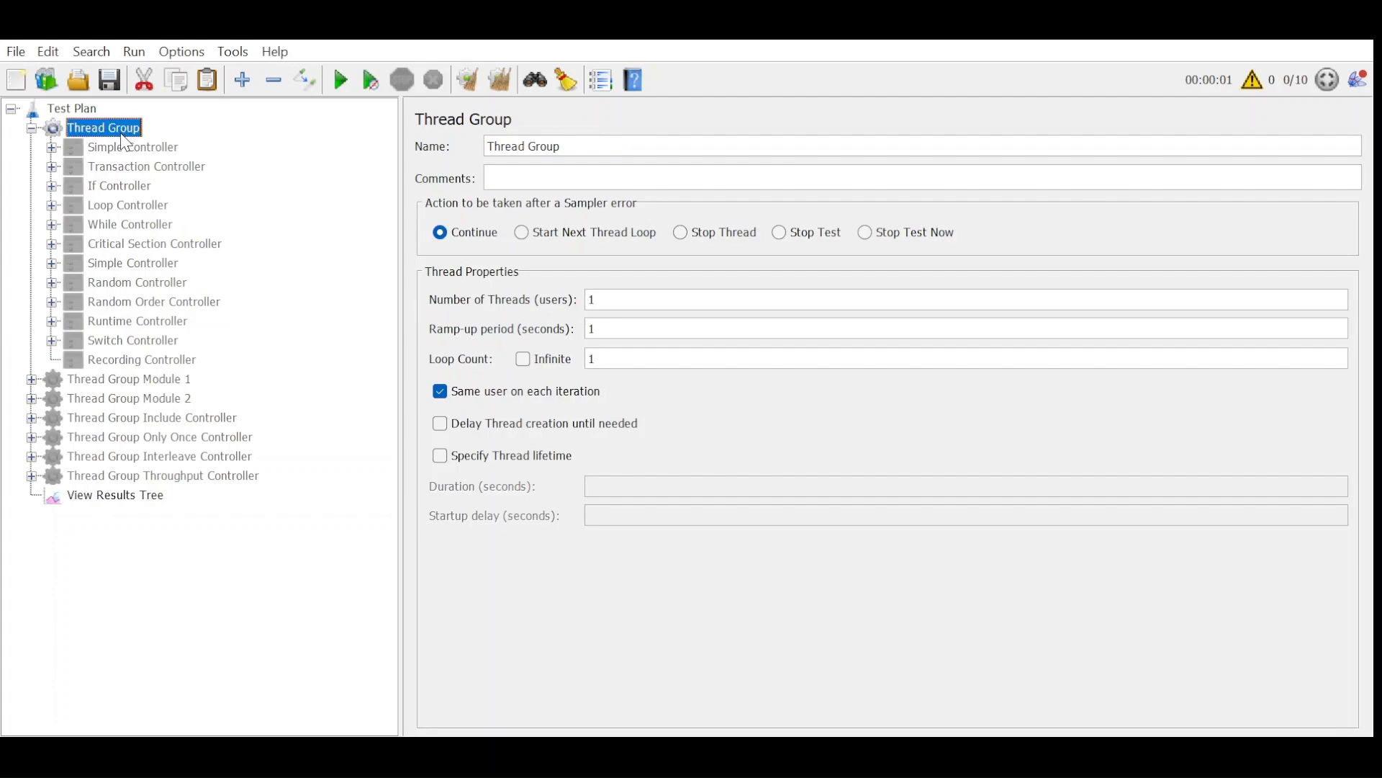
left_click(122, 149)
left_click(52, 147)
left_click(189, 167)
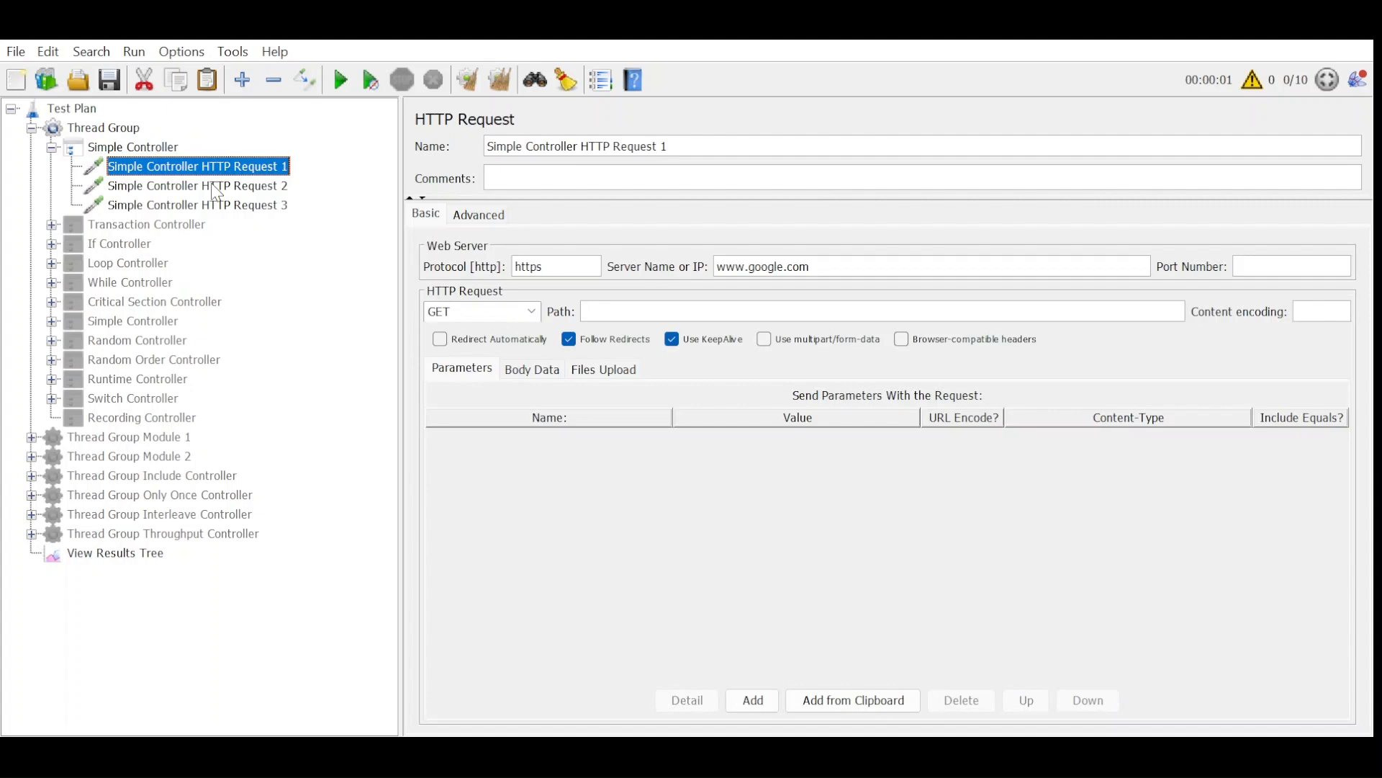
left_click(213, 186)
left_click(234, 207)
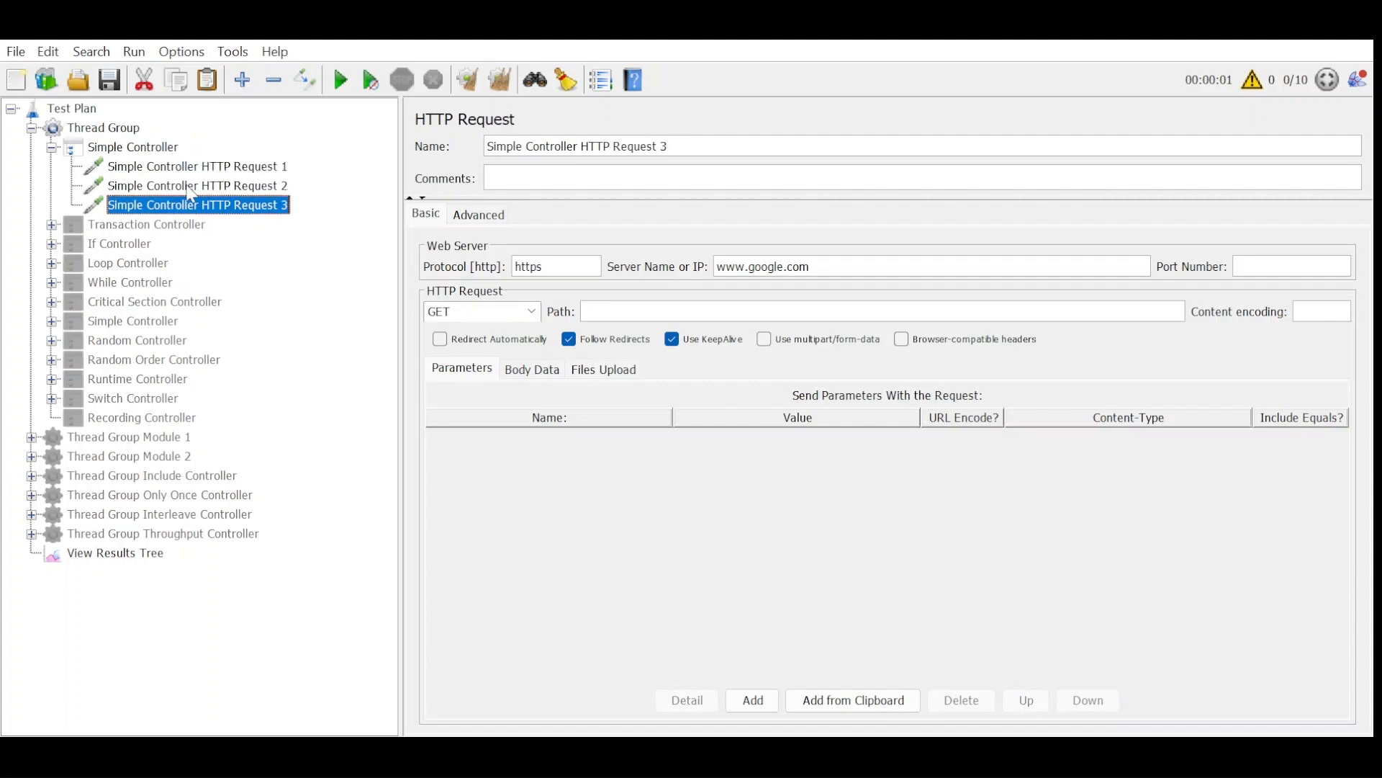
left_click(158, 153)
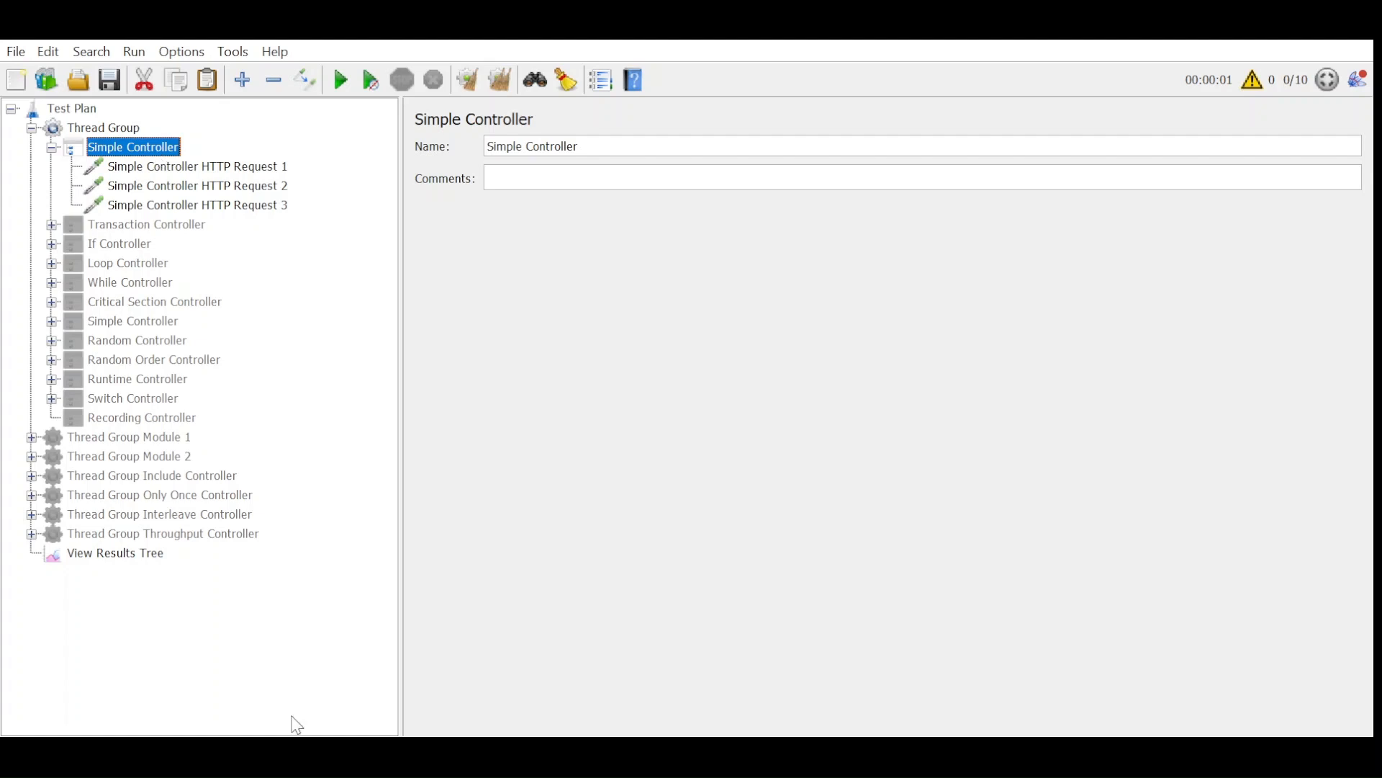
Clear all earlier results in View Results Tree and run the test with the Simple Controller.
left_click(141, 553)
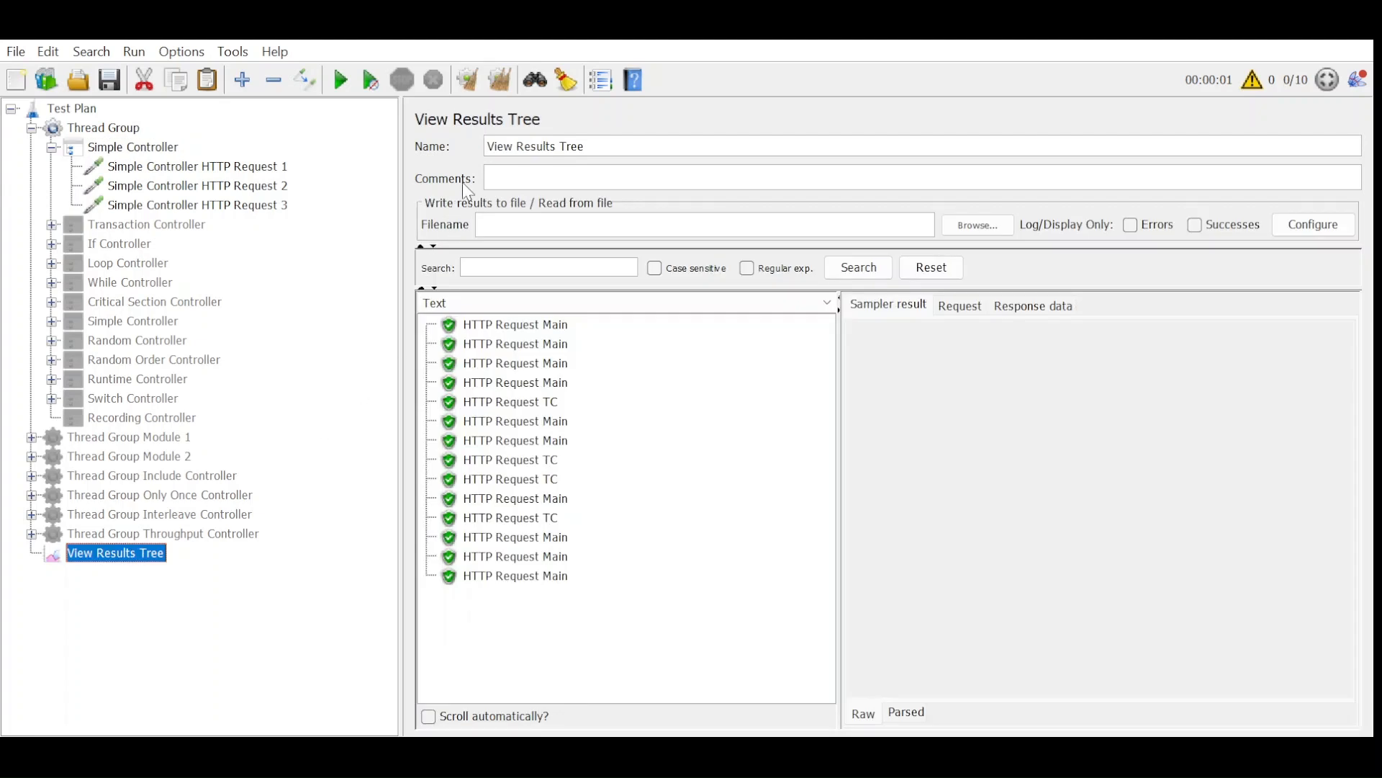
left_click(496, 81)
left_click(343, 81)
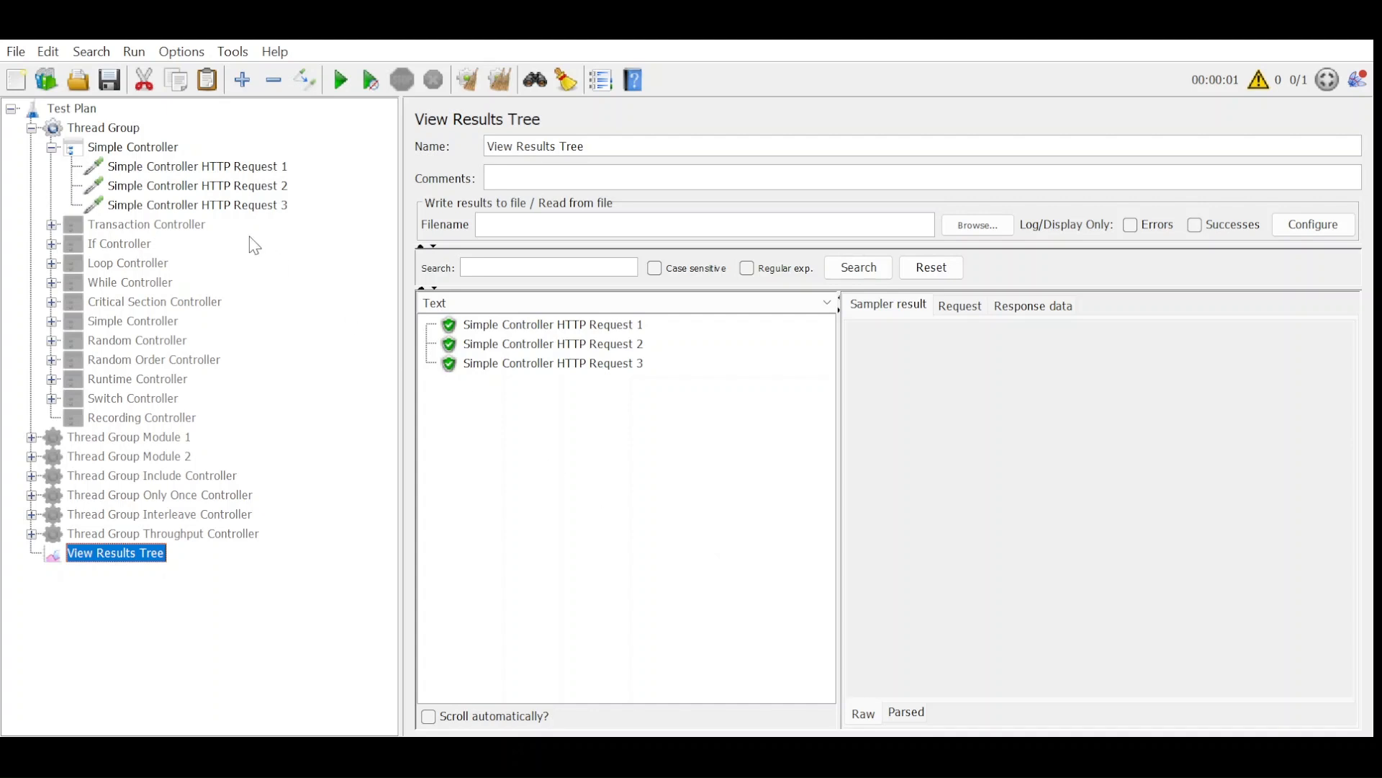
Disable the first Simple Controller and enable the Transaction Controller in the Thread Group.
left_click(186, 225)
left_click(157, 152)
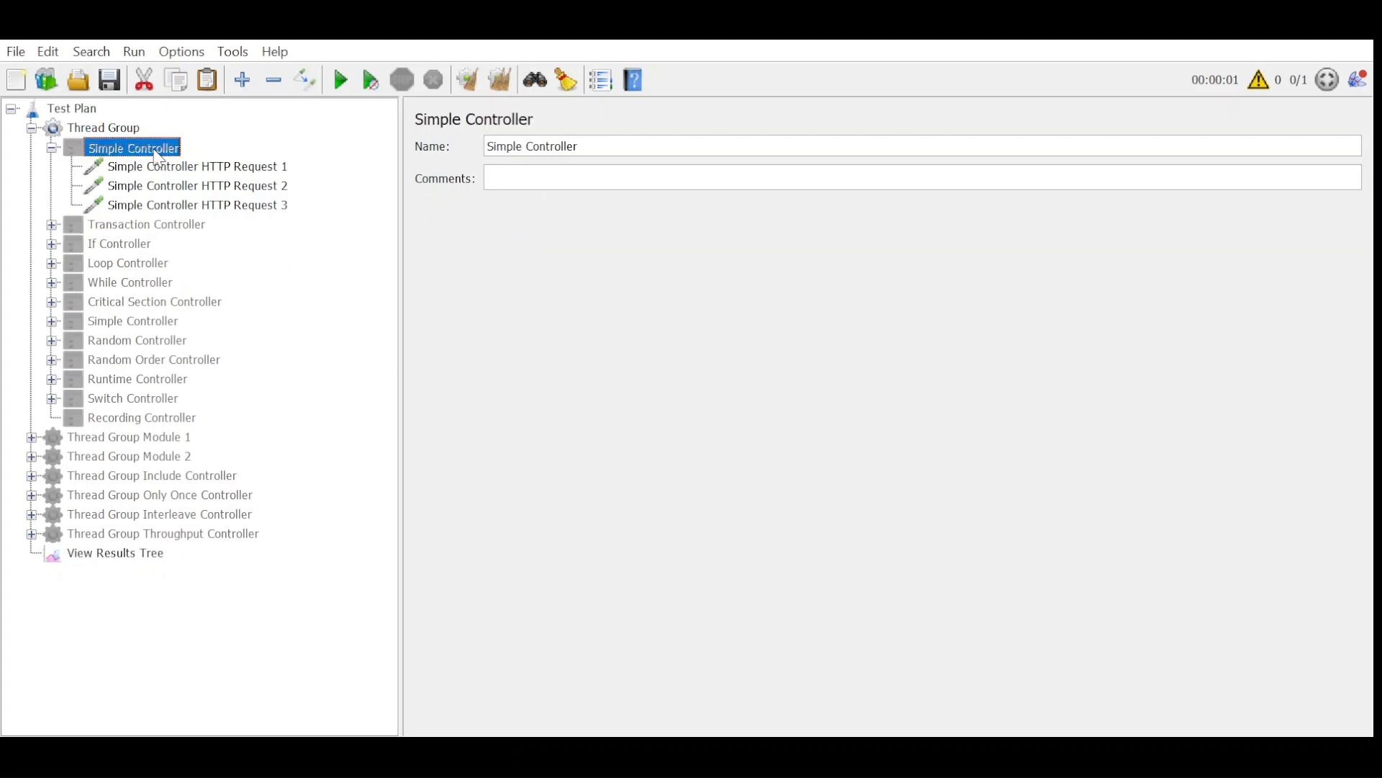
left_click(124, 225)
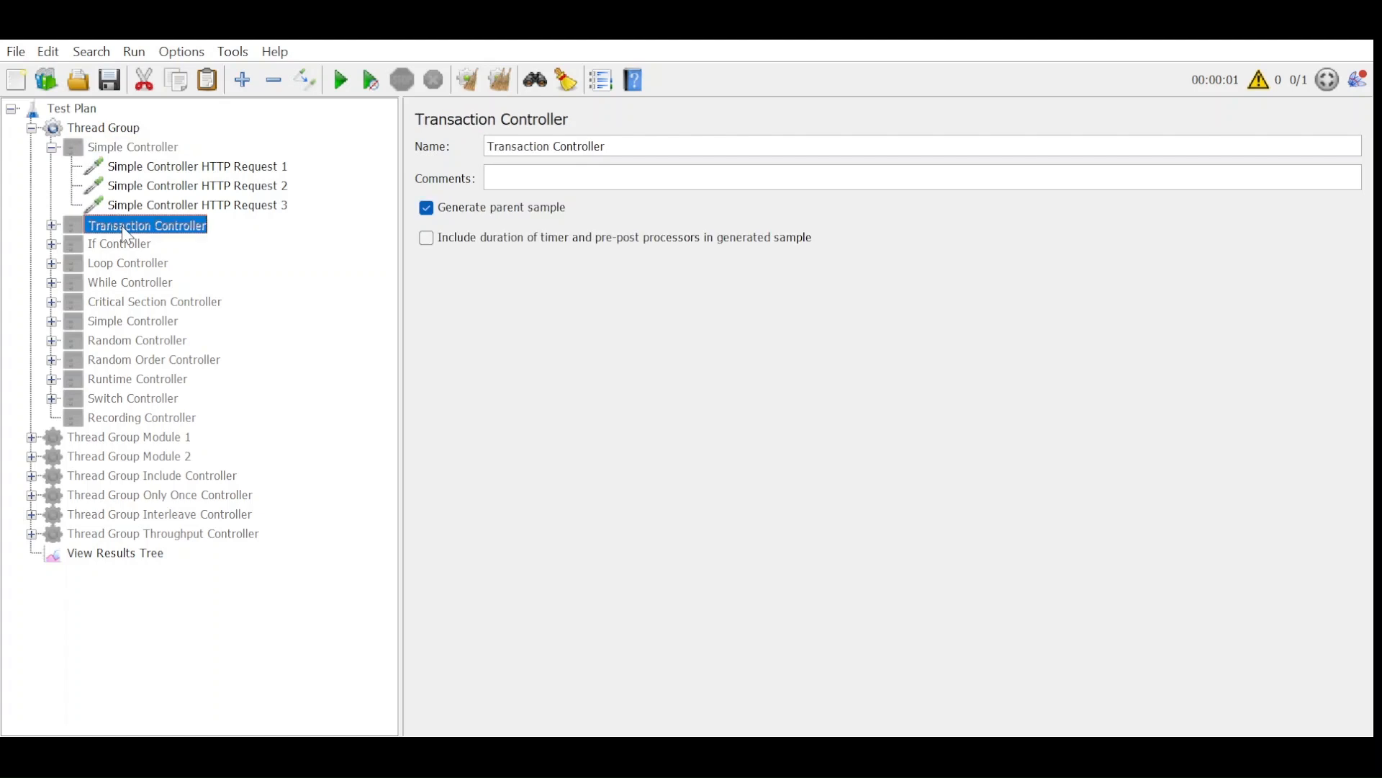
Inside the Transaction Controller, disable Transaction Controller HTTP Request and enable Simple Controller HTTP Request 1, 2 and 3.
left_click(52, 224)
left_click(207, 245)
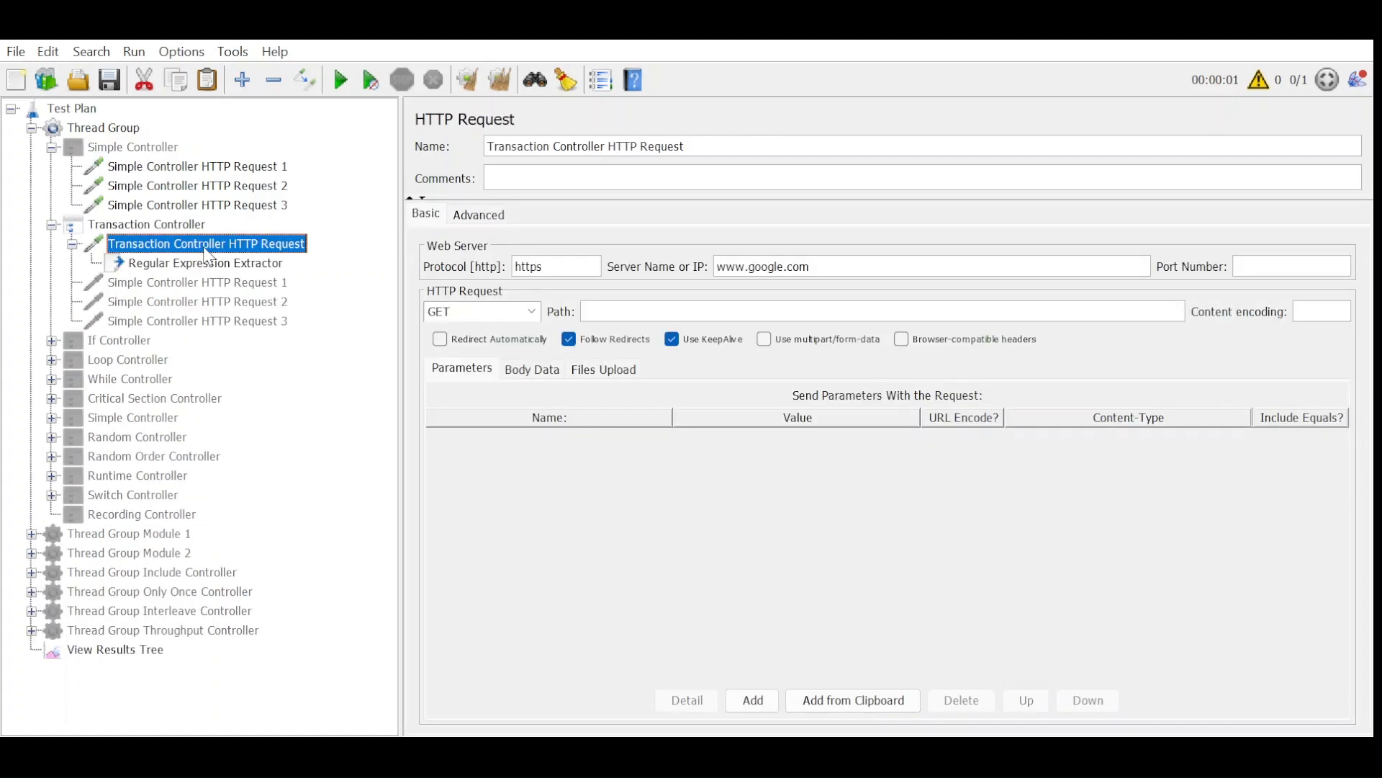
left_click(205, 283)
left_click(211, 322, "shift")
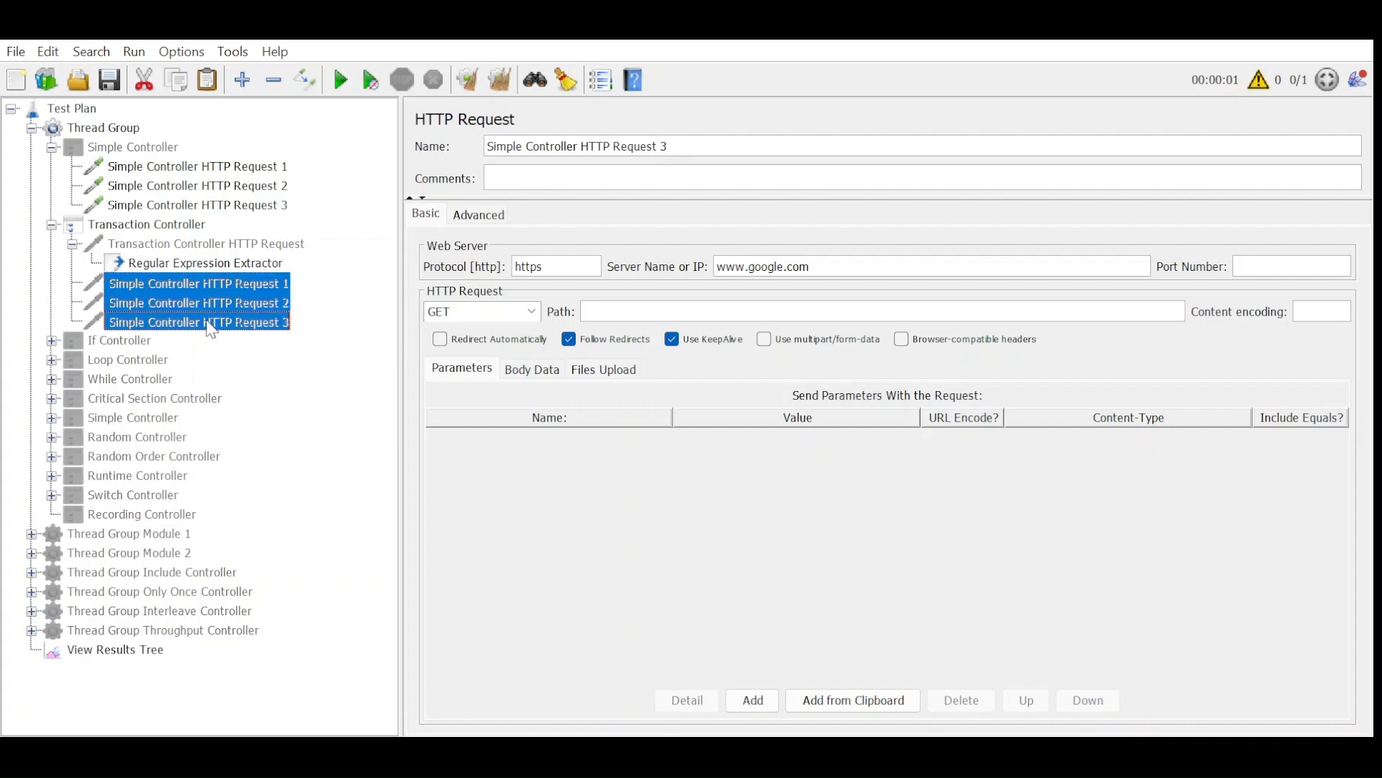
Turn off Generate parent sample for the Transaction Controller, then rerun the test from cleared results and inspect the controller's sampler result.
left_click(174, 225)
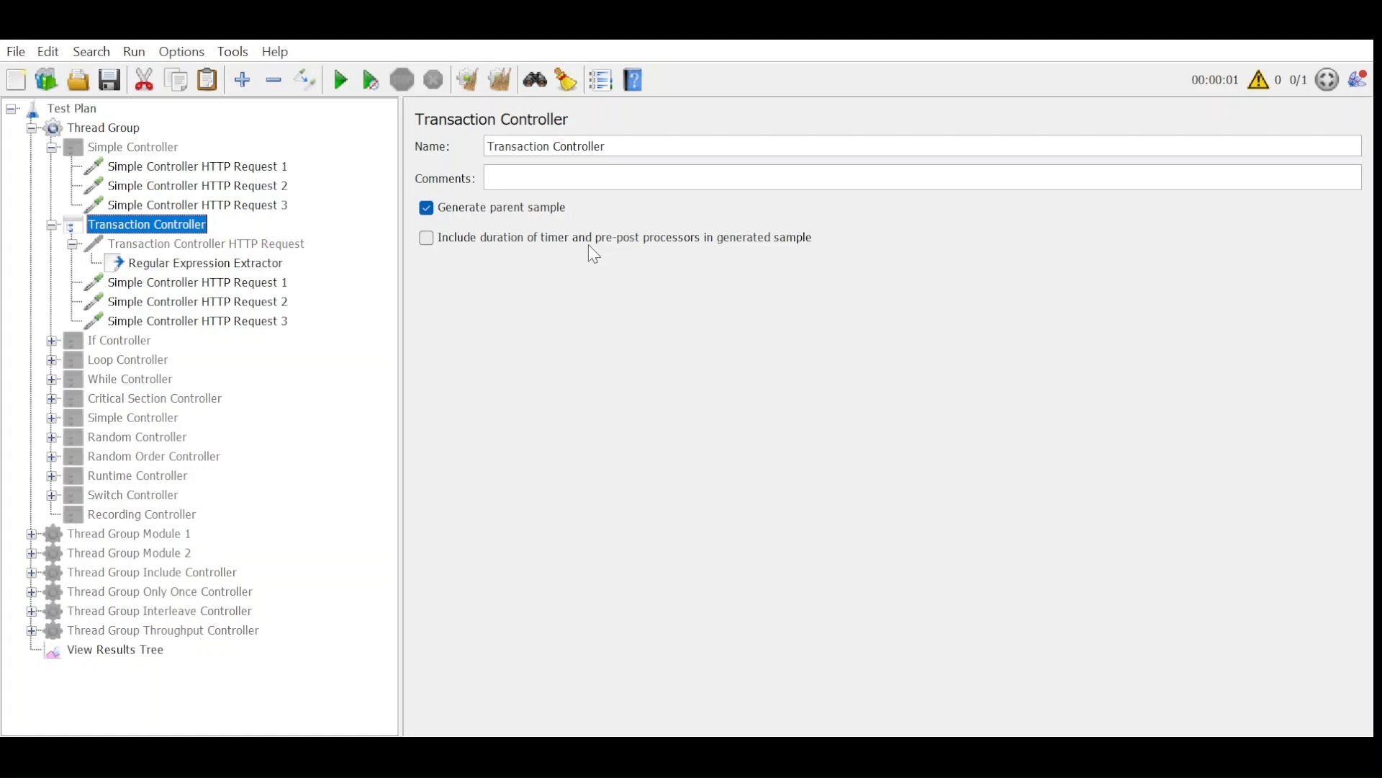
left_click(503, 208)
left_click(150, 648)
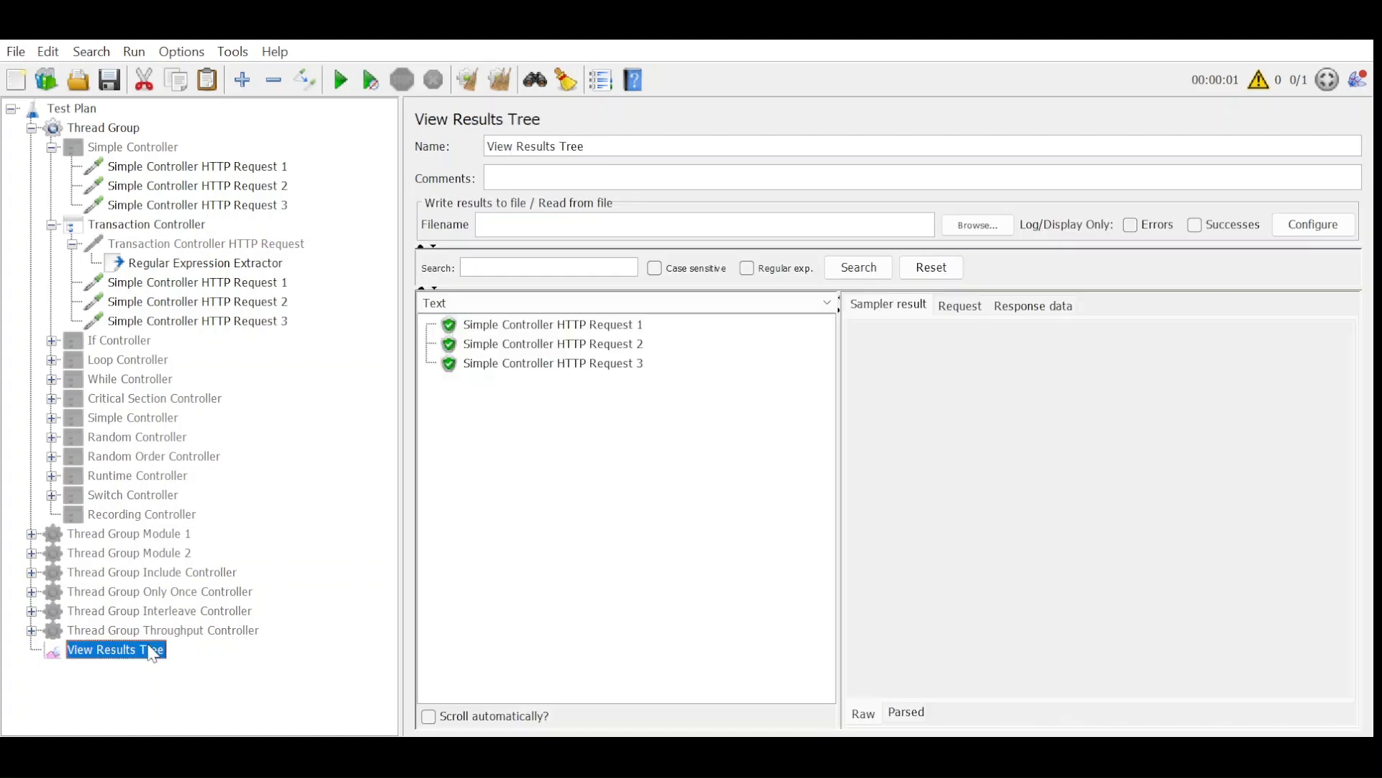
left_click(566, 80)
left_click(341, 80)
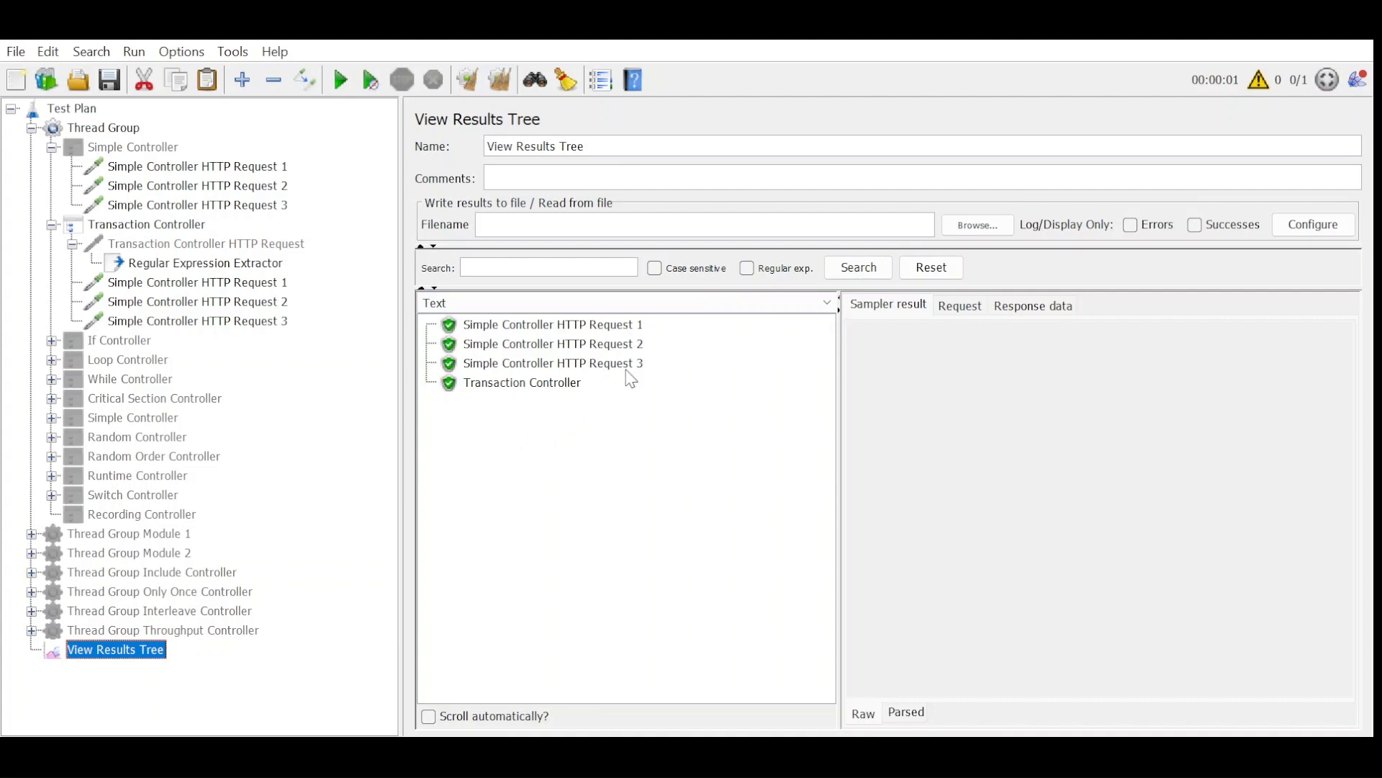
left_click(579, 384)
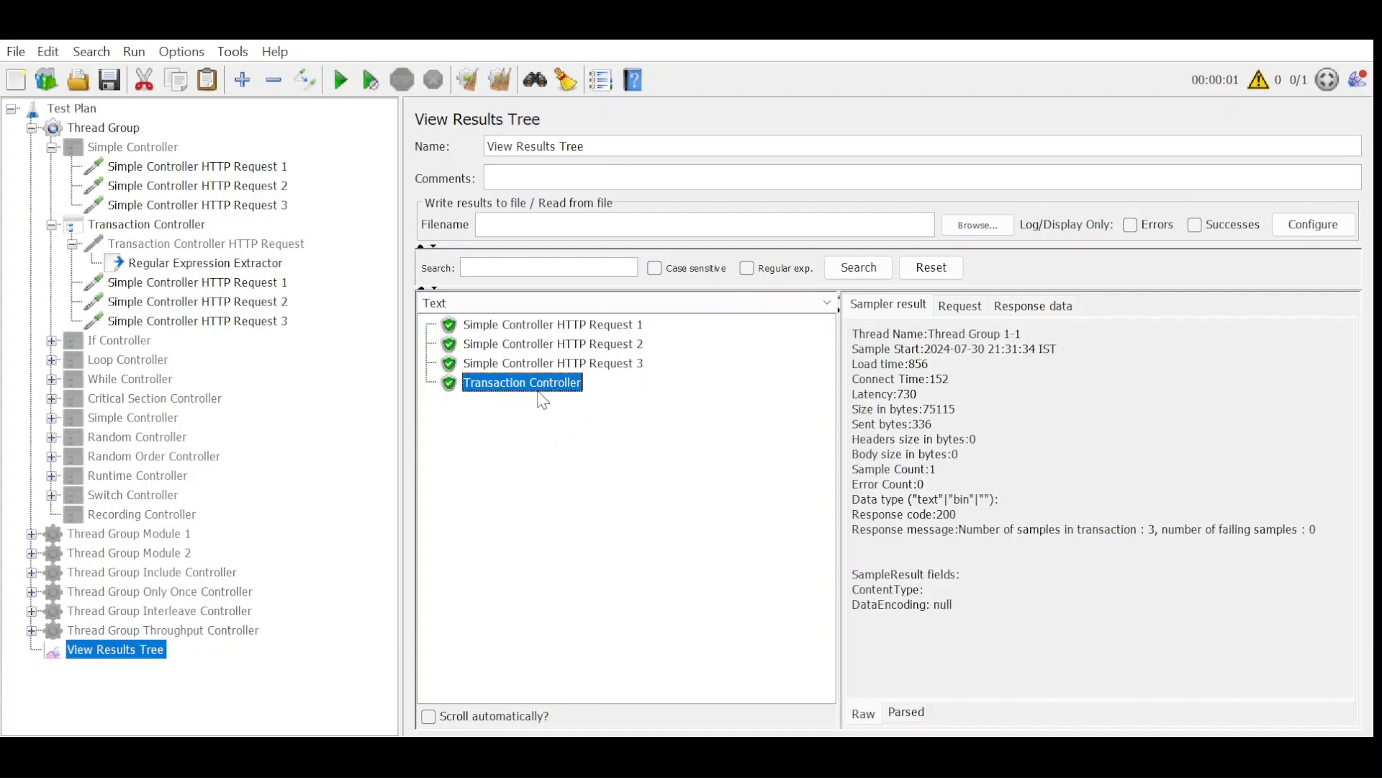
Turn on Generate parent sample for the Transaction Controller, rerun the test from cleared results and expand the controller's result.
left_click(196, 226)
left_click(427, 207)
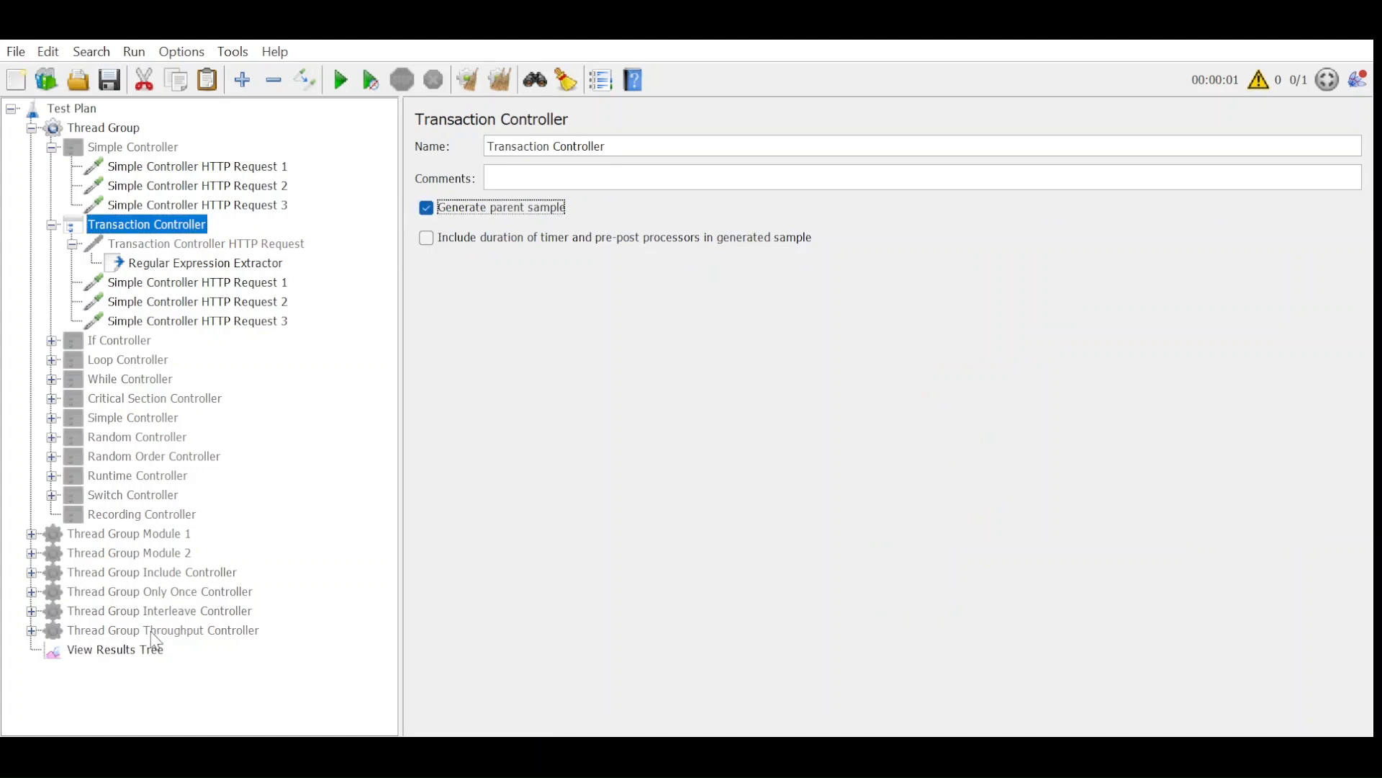
left_click(140, 650)
left_click(502, 80)
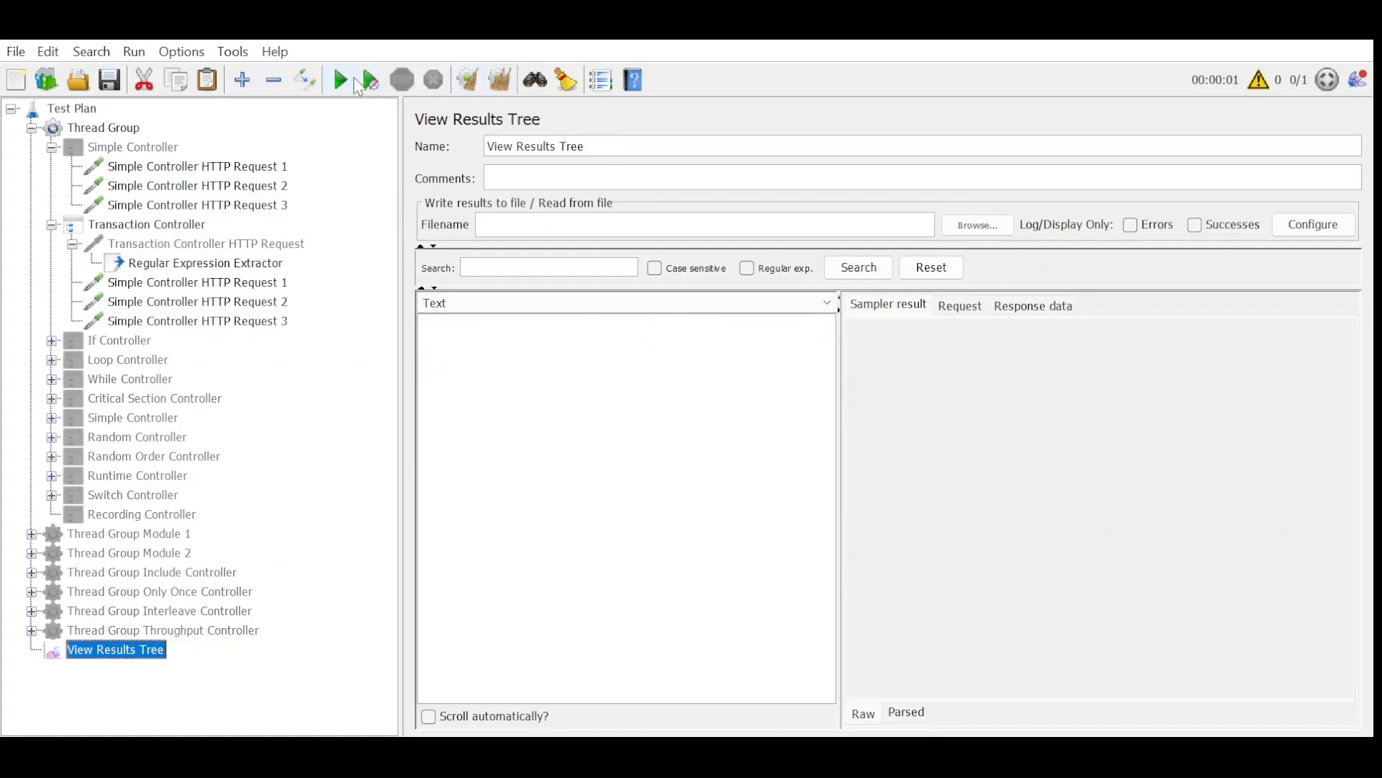
left_click(343, 79)
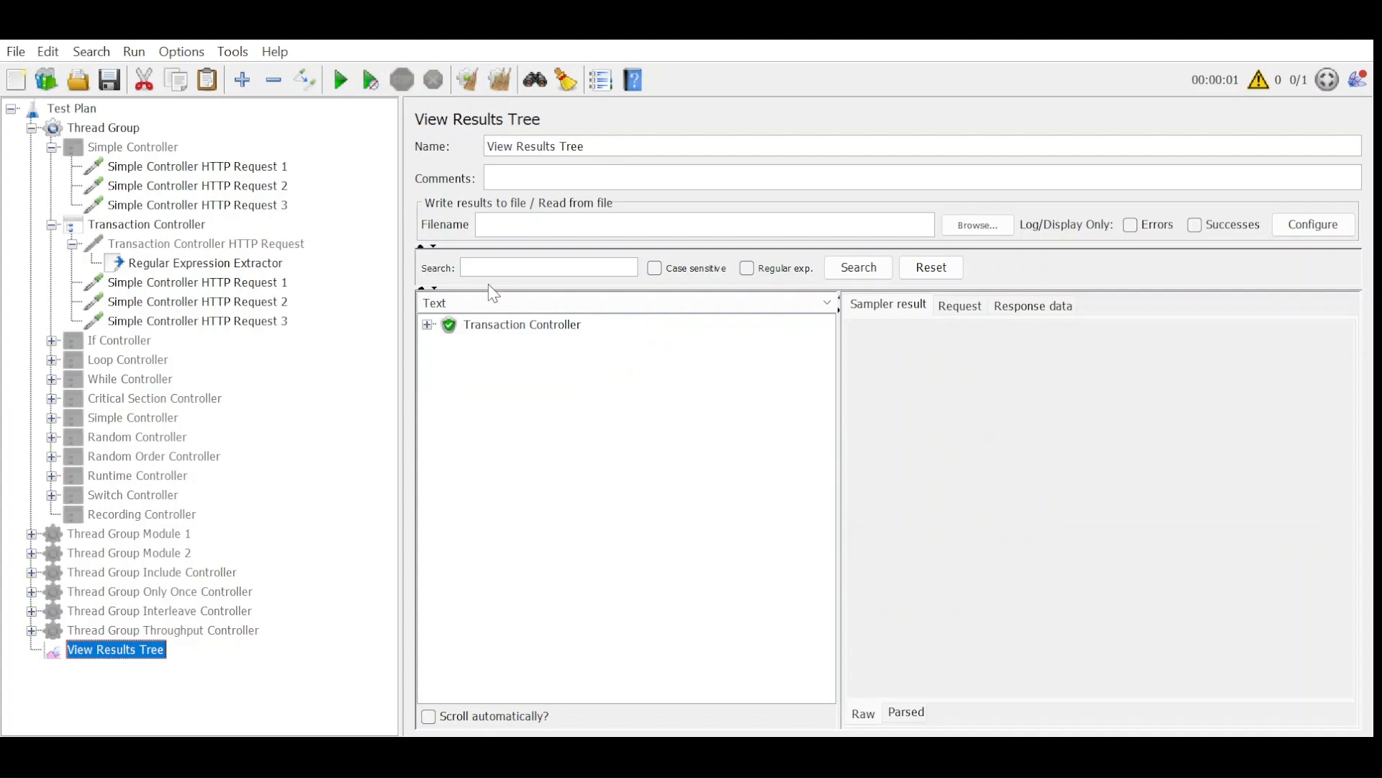
left_click(428, 325)
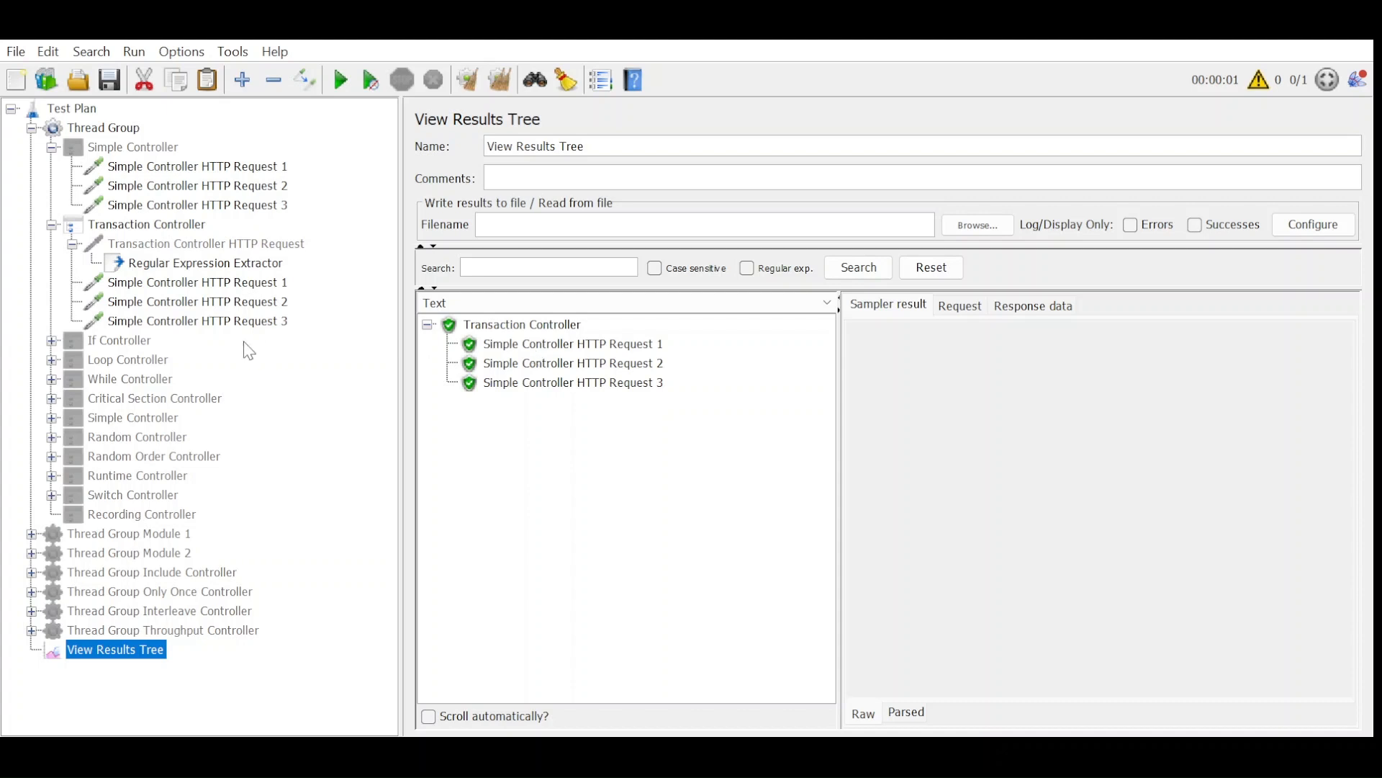
Enable the If Controller and set its condition to "${condition}" == "Google1".
left_click(137, 343)
key("ctrl+t")
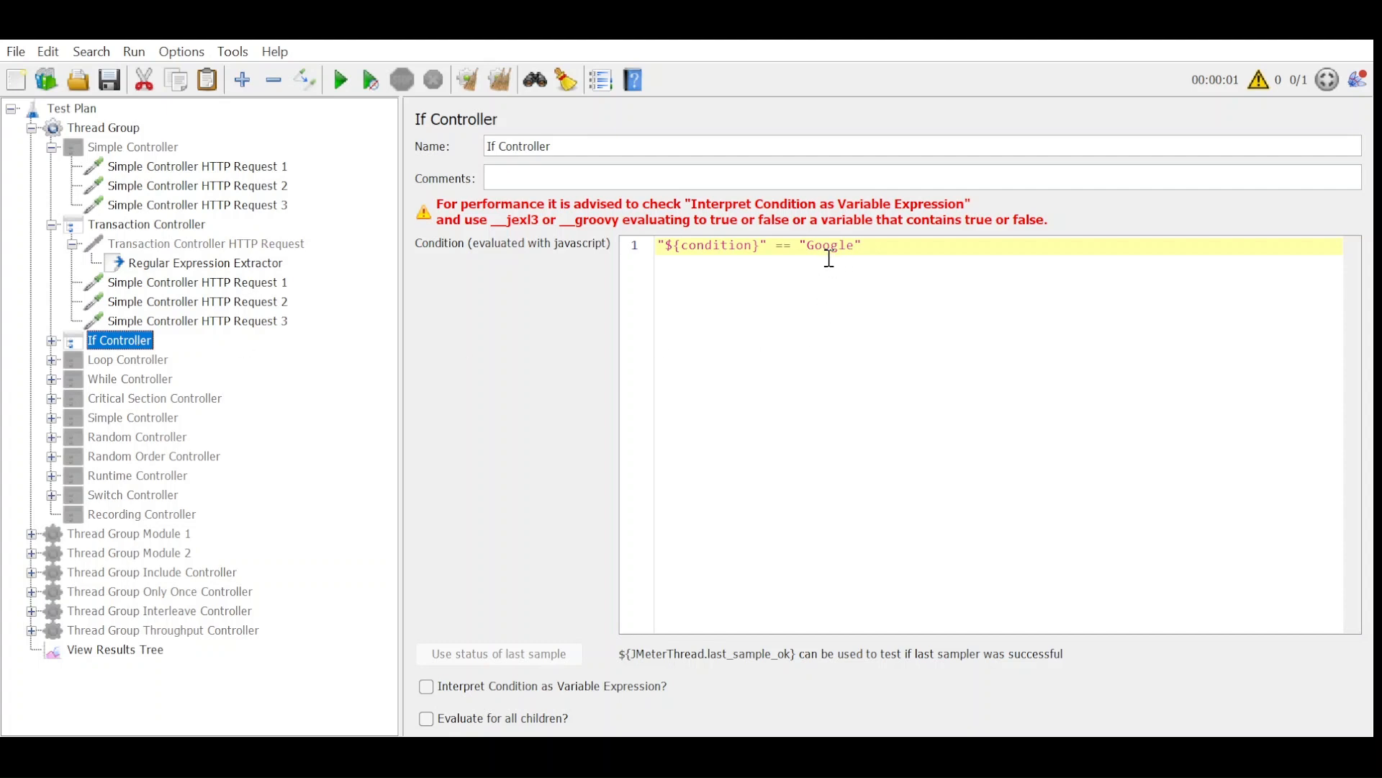
left_click(857, 246)
type("1")
Enable Transaction Controller HTTP Request and disable Simple Controller HTTP Request 1, 2 and 3 under the Transaction Controller.
left_click(209, 248)
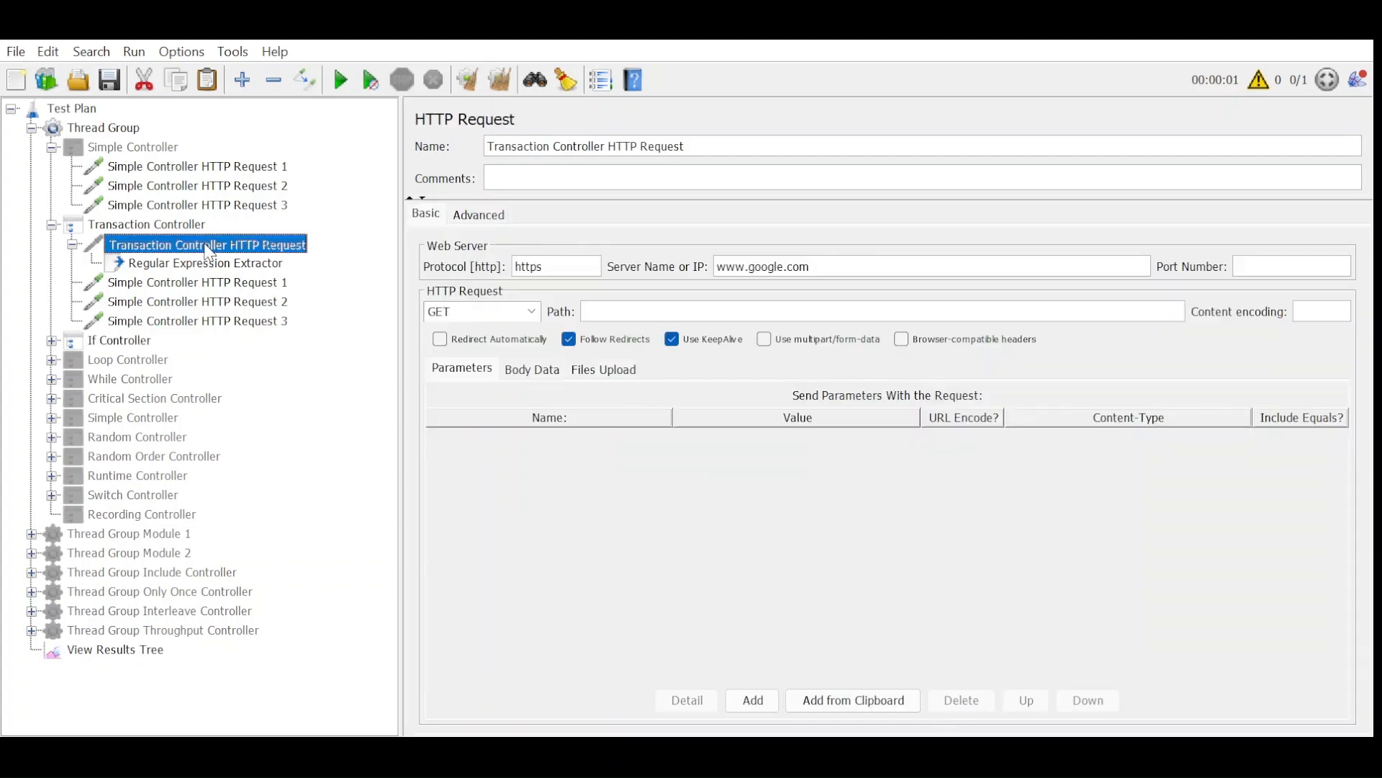
left_click(212, 282)
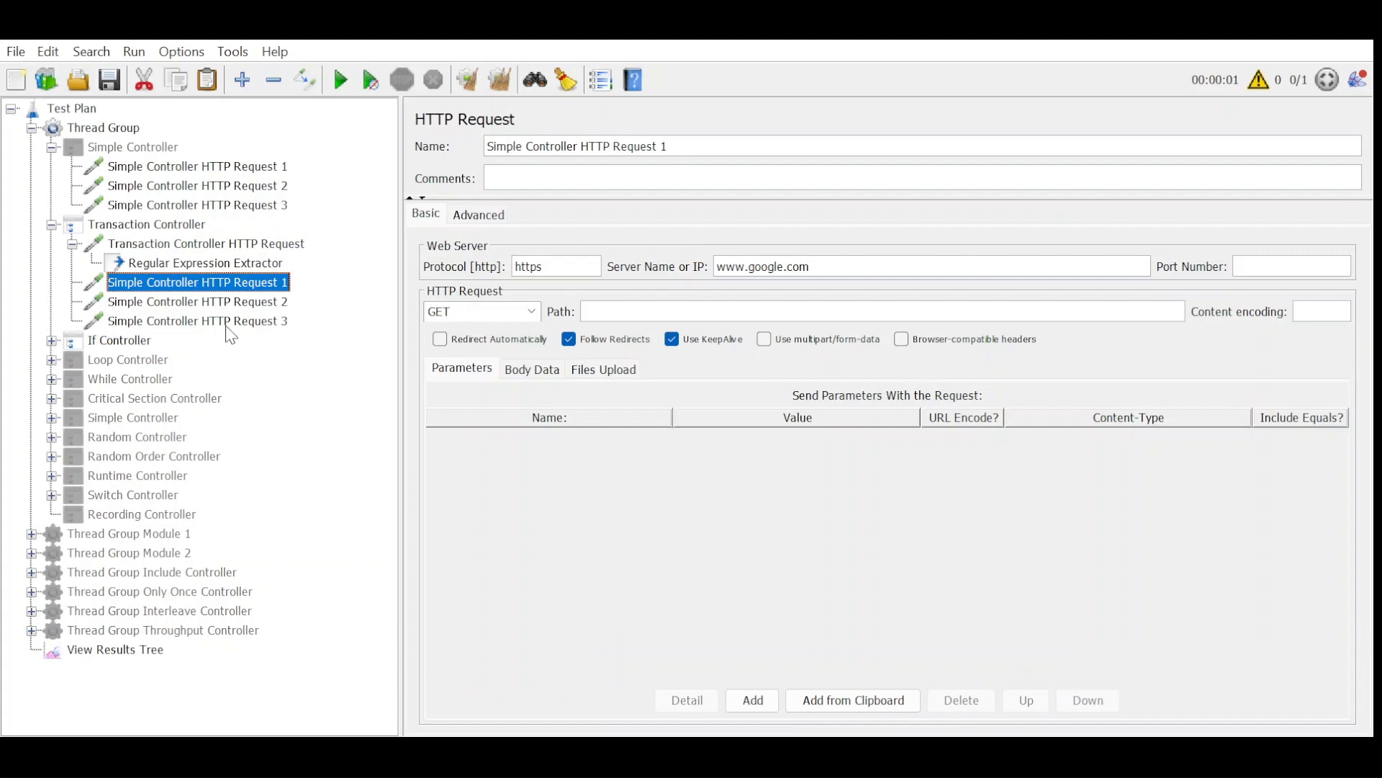
left_click(225, 322, "shift")
left_click_drag(232, 317, 234, 318)
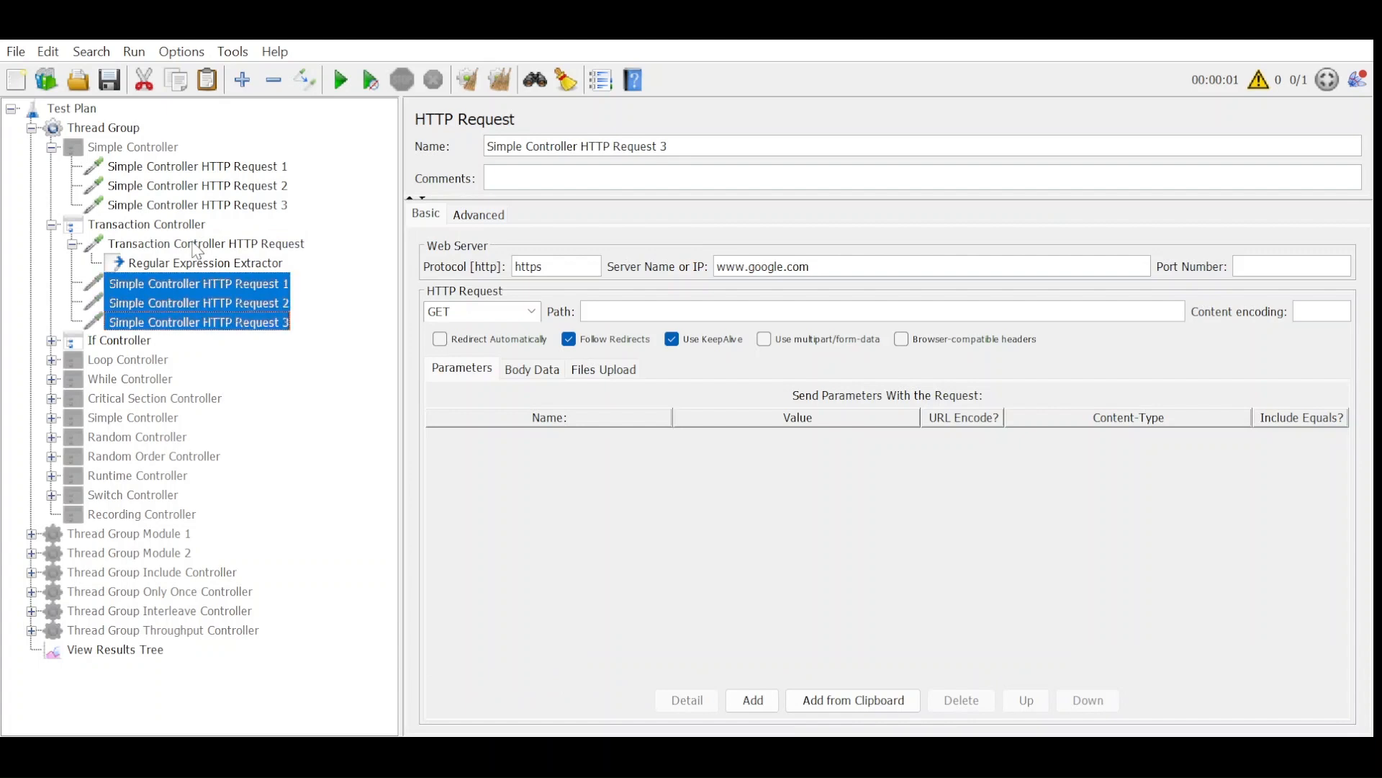
Clear View Results Tree, run the test with the If Controller enabled and expand the Transaction Controller result.
left_click(145, 650)
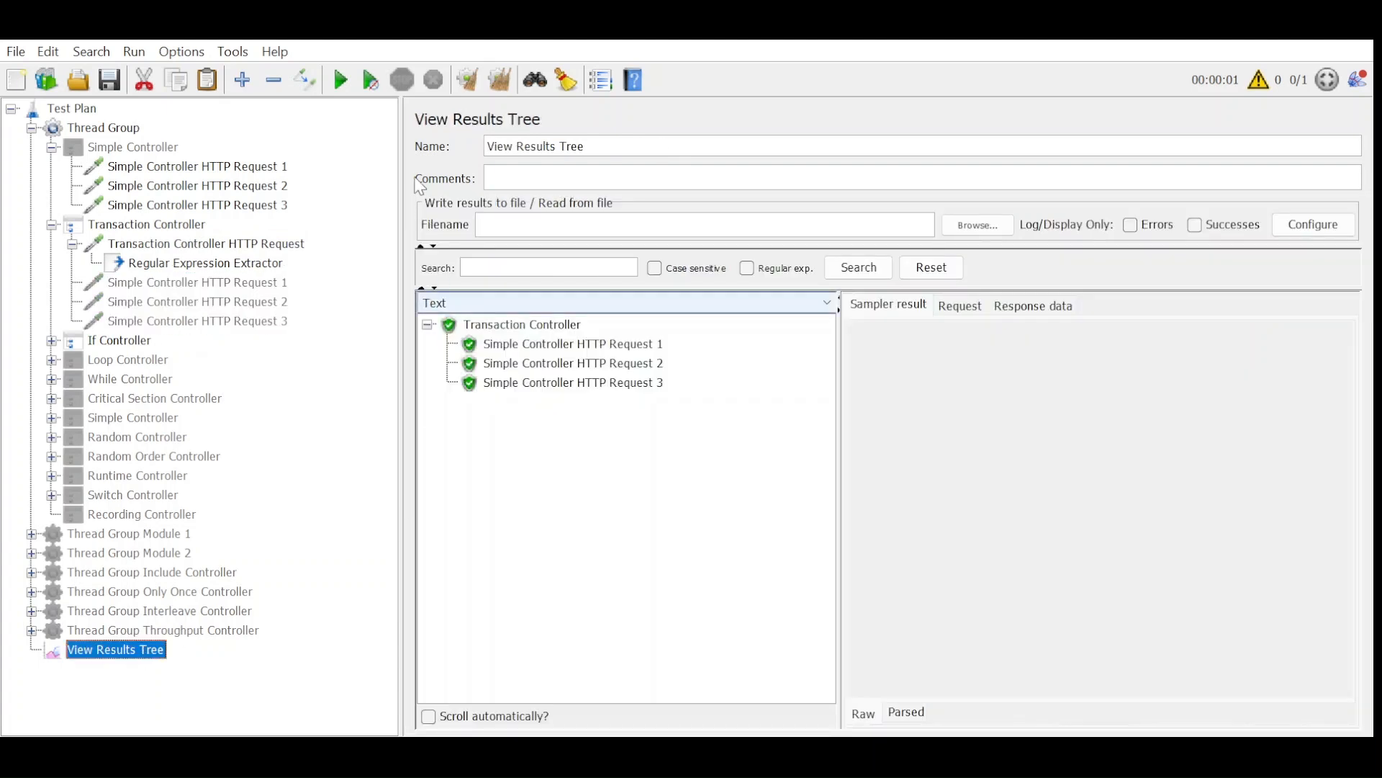
left_click(499, 79)
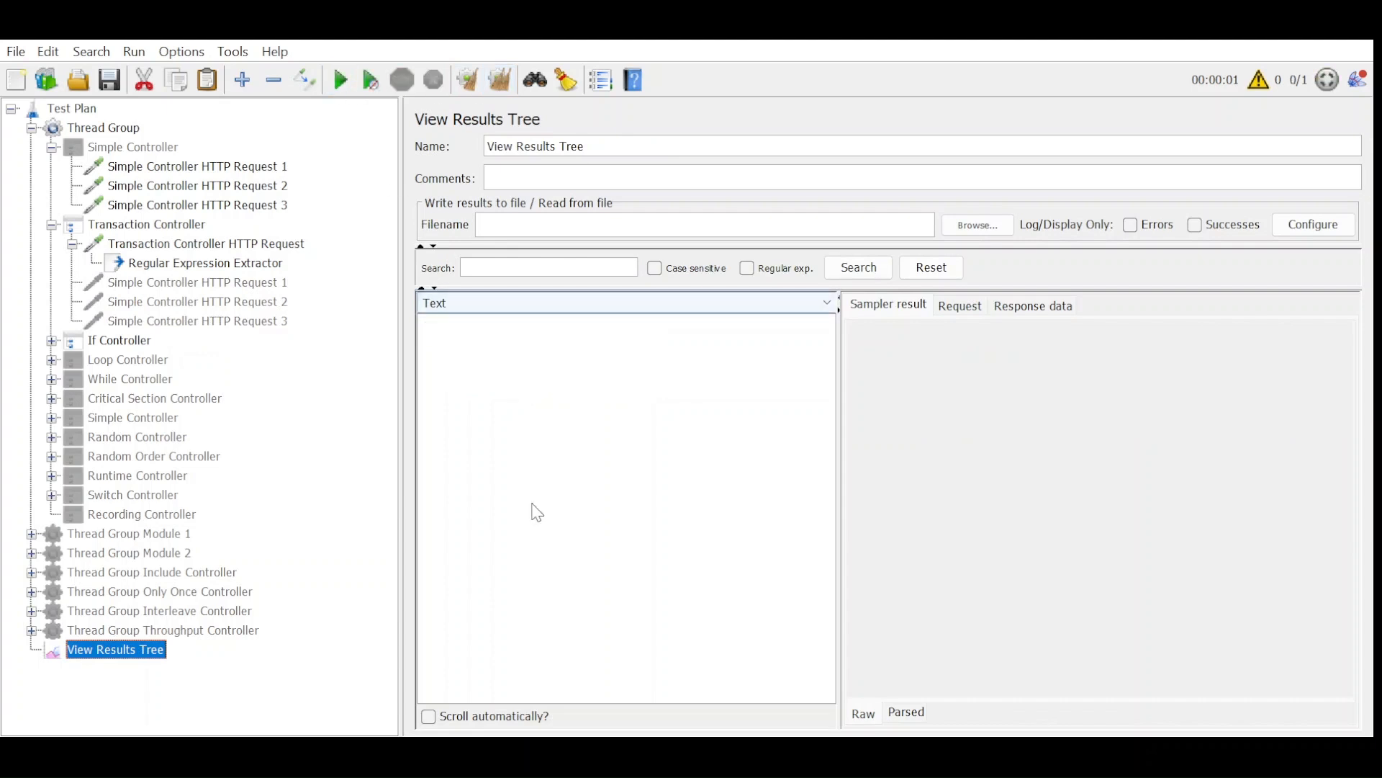
left_click(427, 325)
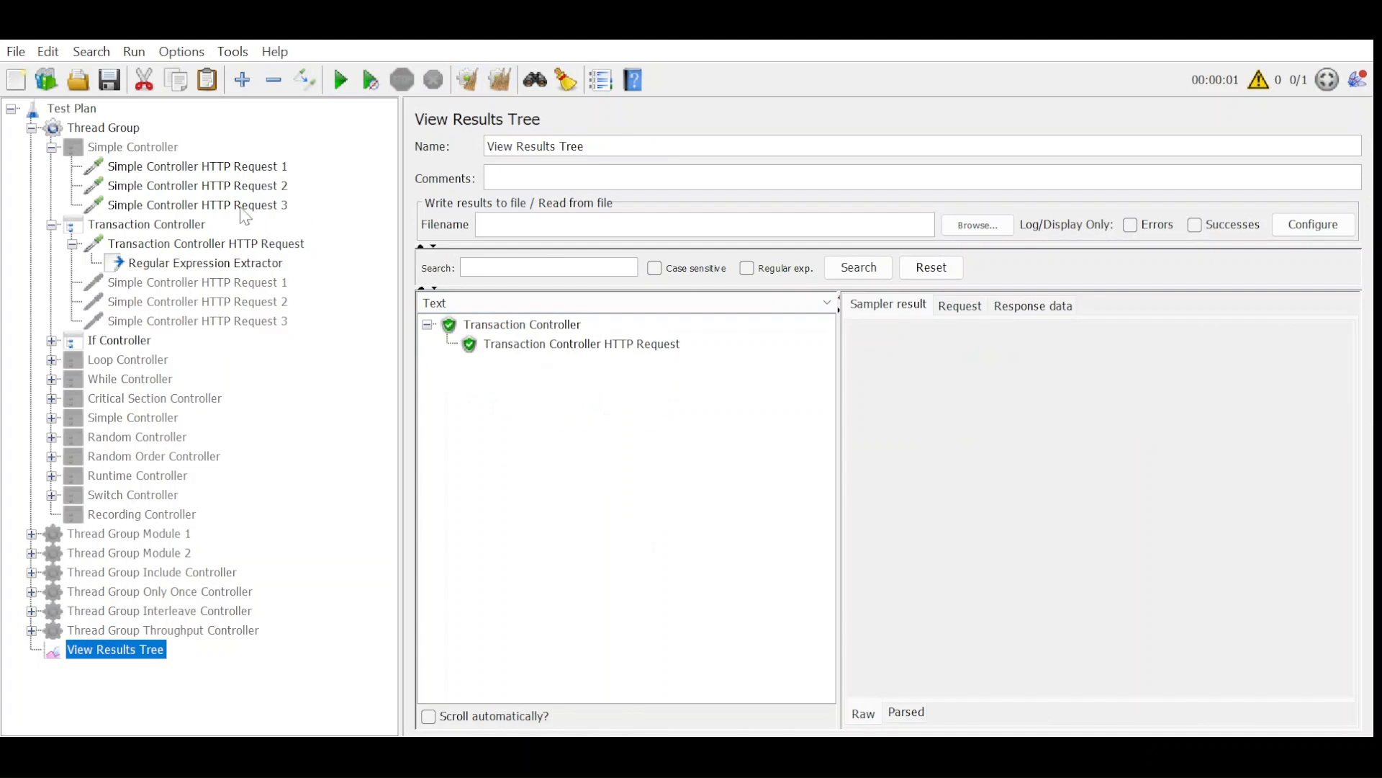
Set the If Controller's condition to "${condition}" == "Google".
left_click(120, 344)
left_click(862, 245)
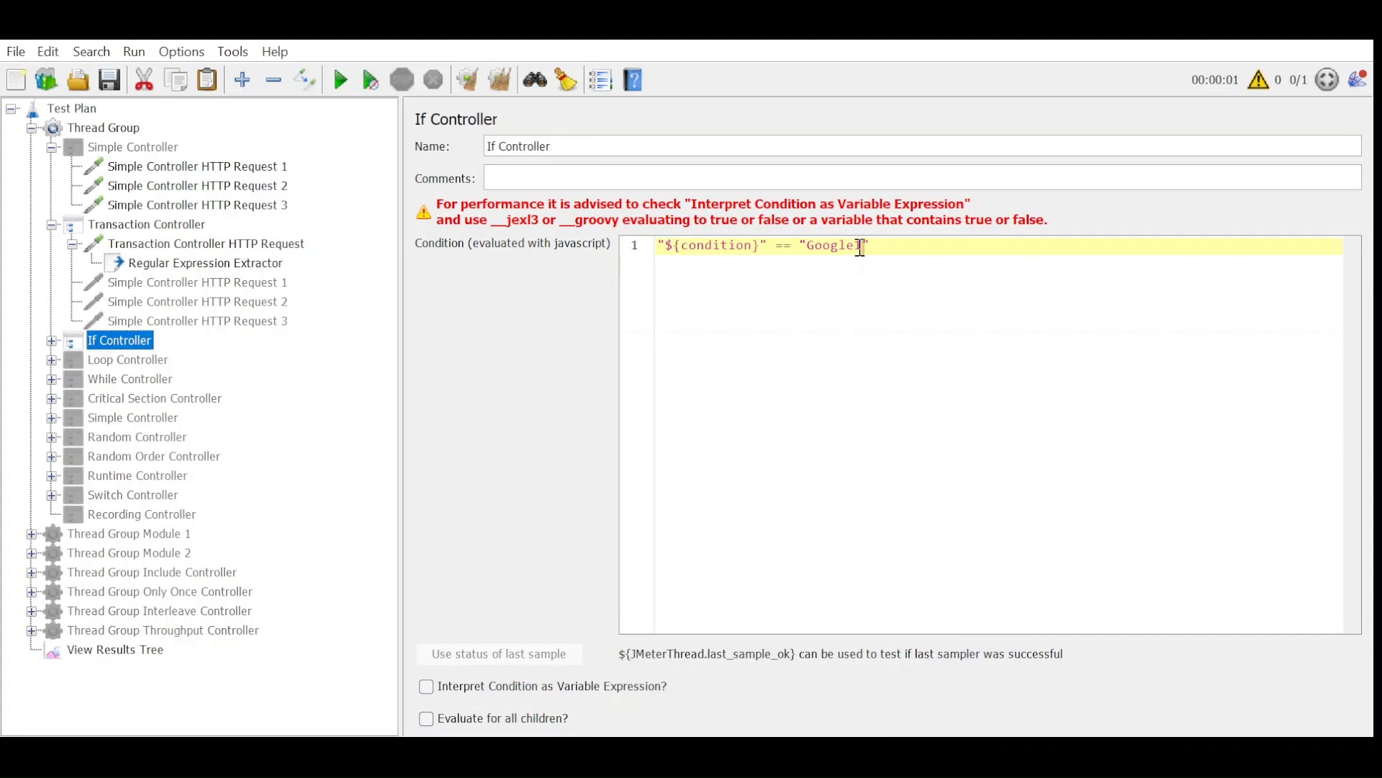
key("BackSpace")
Rerun the test from cleared results and inspect the sampler result of If Controller HTTP Request.
left_click(108, 650)
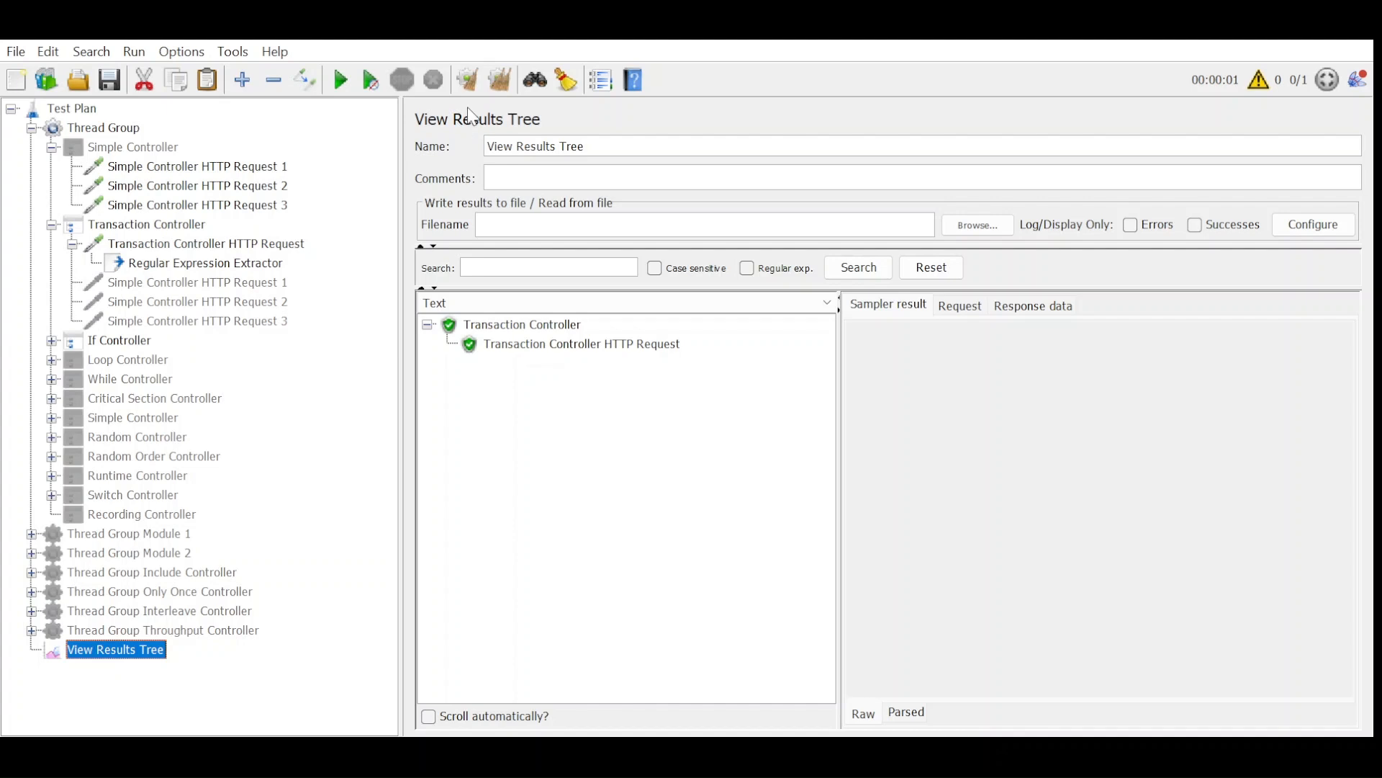
left_click(344, 81)
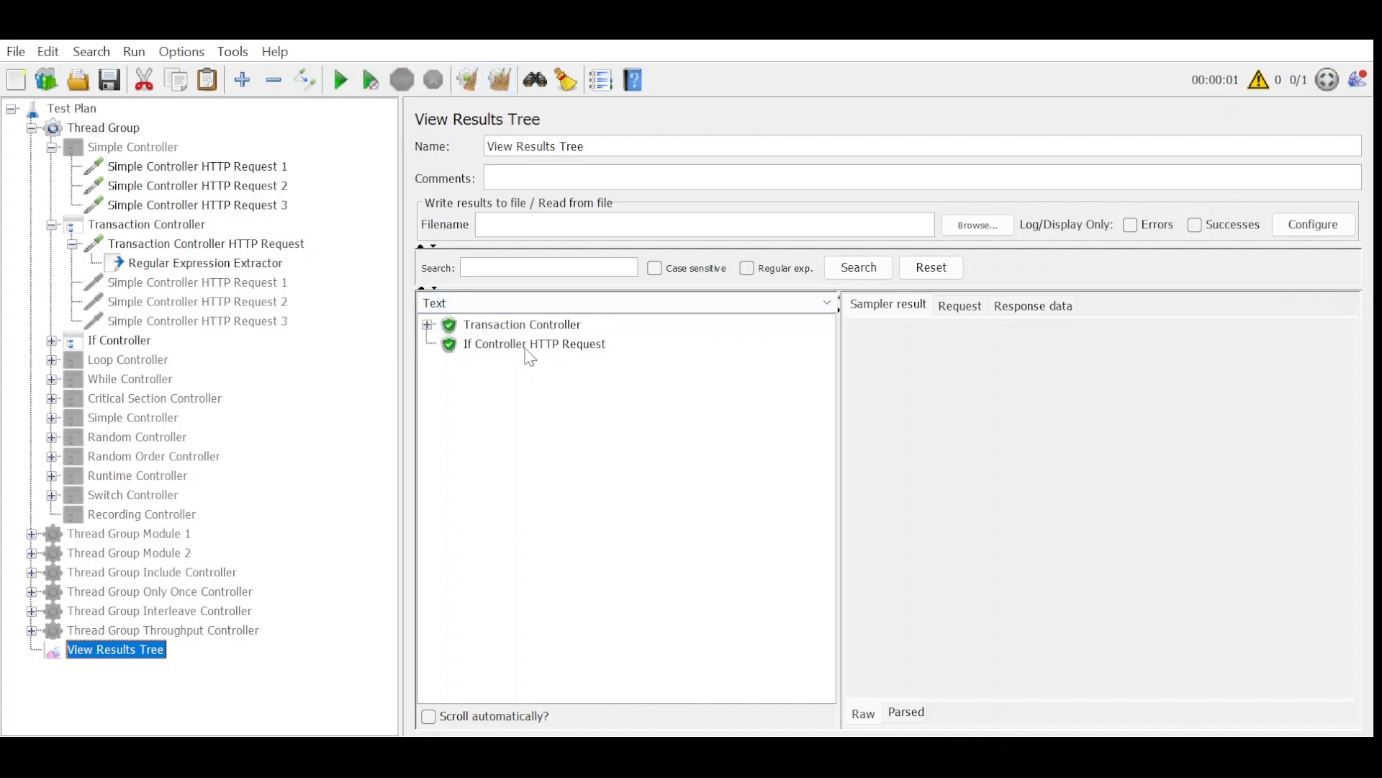
left_click(472, 346)
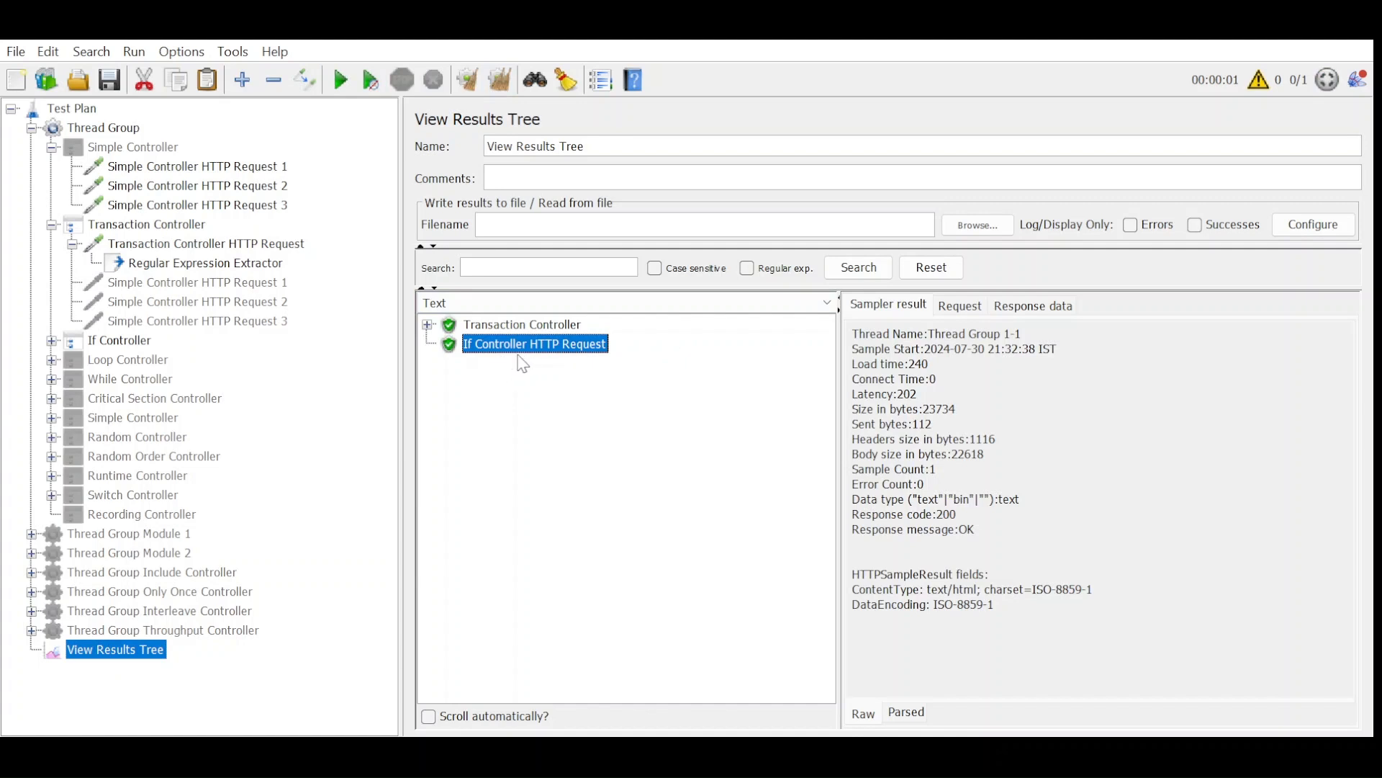
Expand the If Controller to show its request, then enable the Loop Controller and disable the If Controller.
double_click(108, 347)
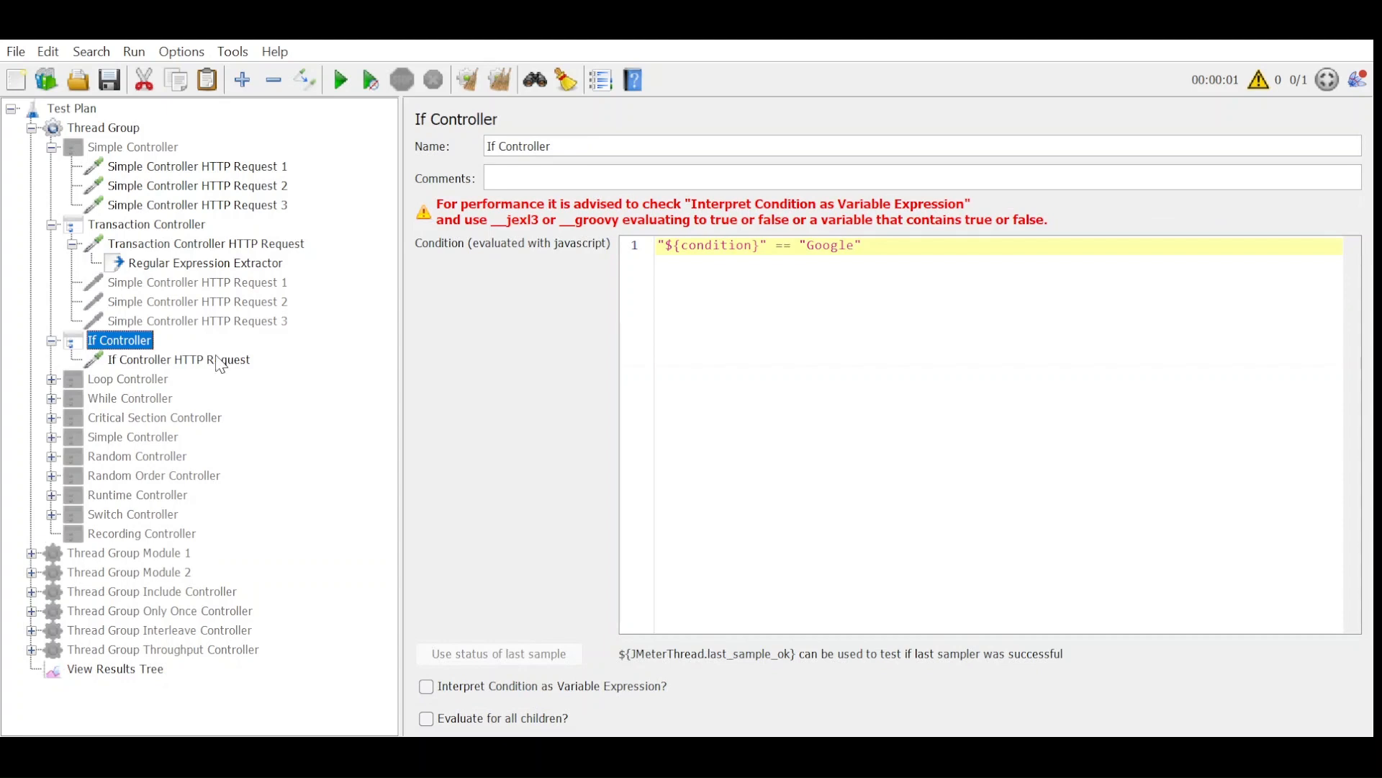
left_click(154, 381)
key("ctrl+t")
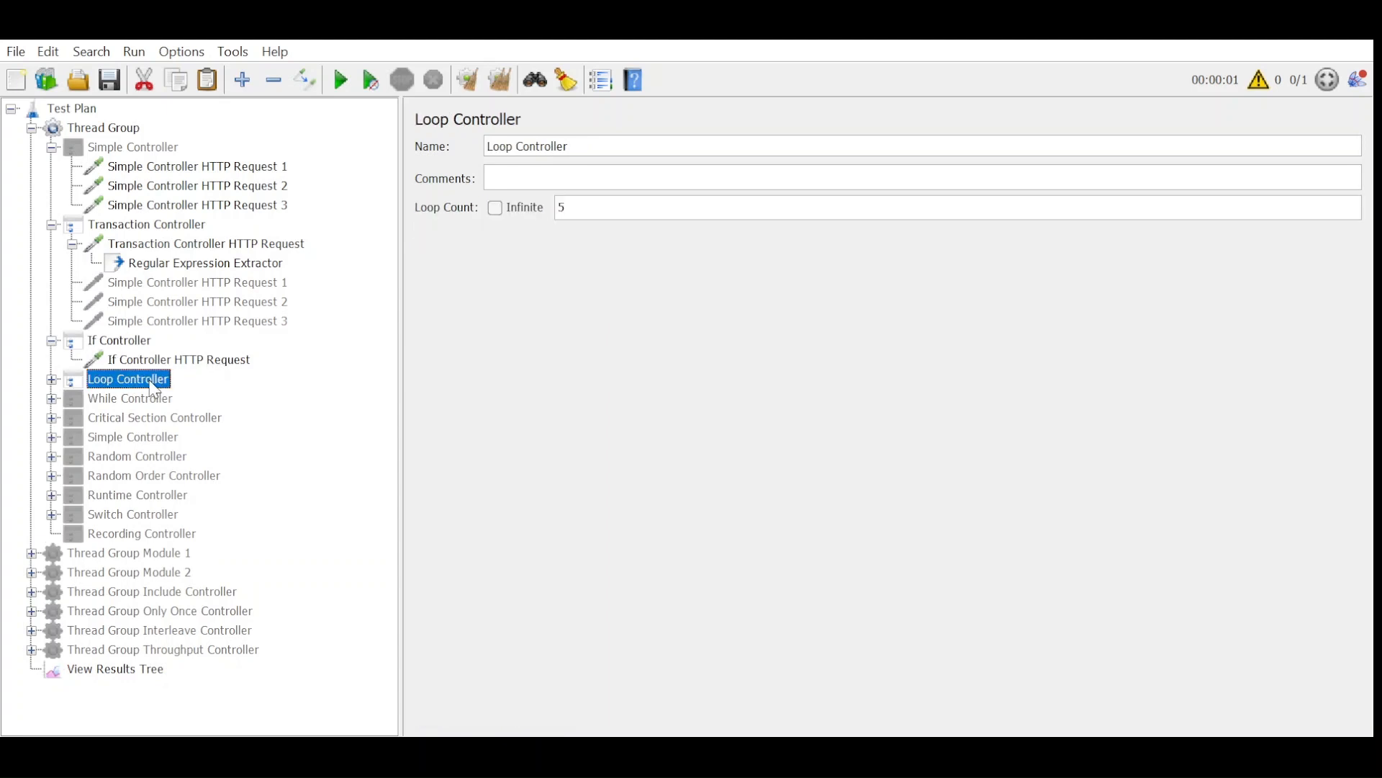
left_click(119, 340)
key("ctrl+t")
Expand the Loop Controller and review its HTTP request and loop count, then select the Transaction Controller.
left_click(72, 380)
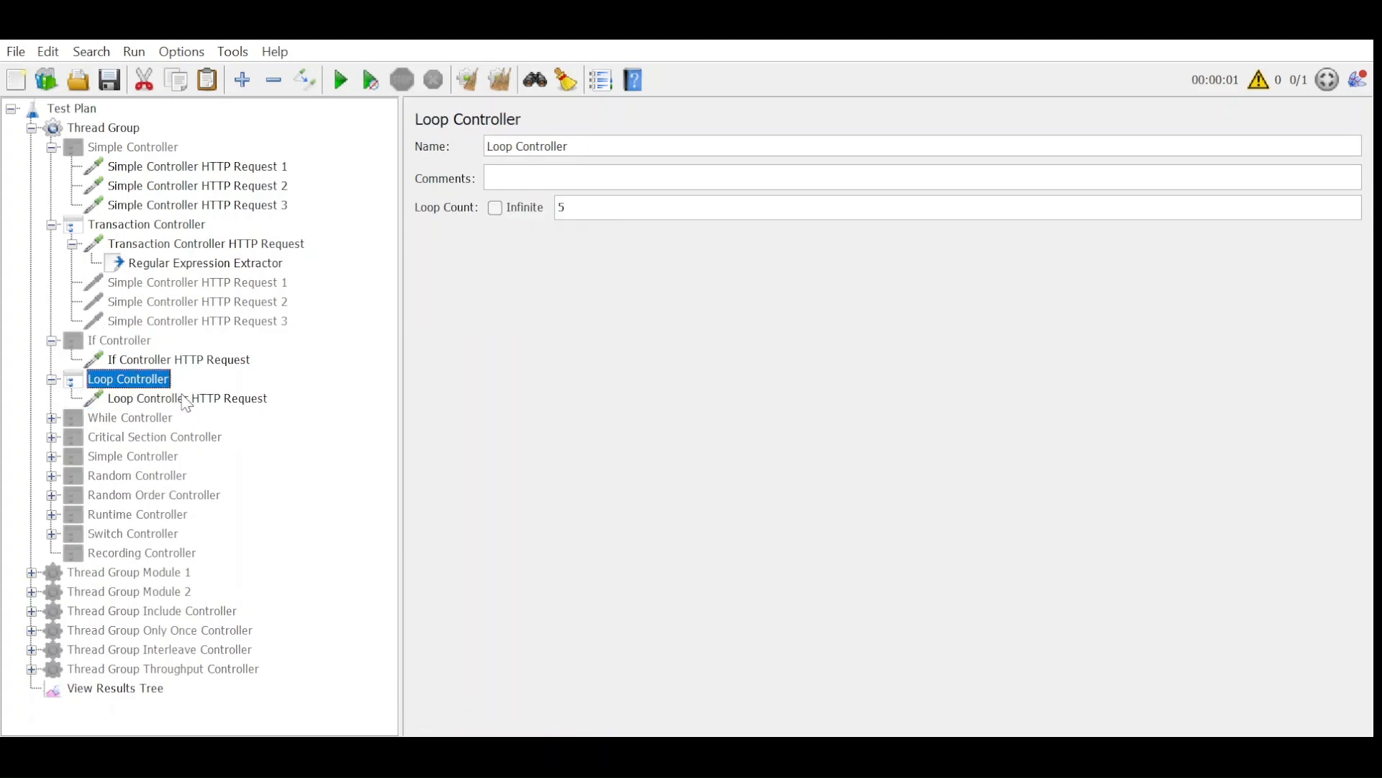
left_click(185, 401)
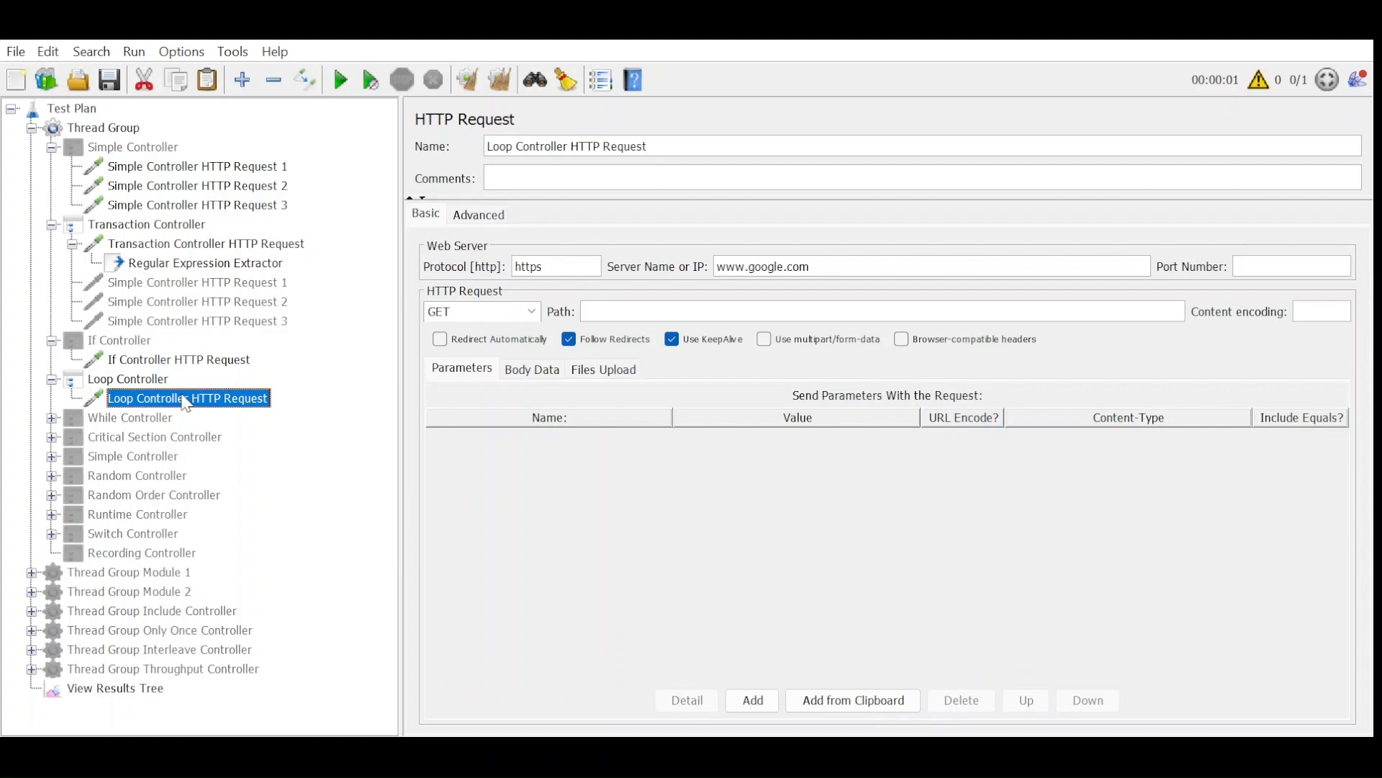
left_click(130, 379)
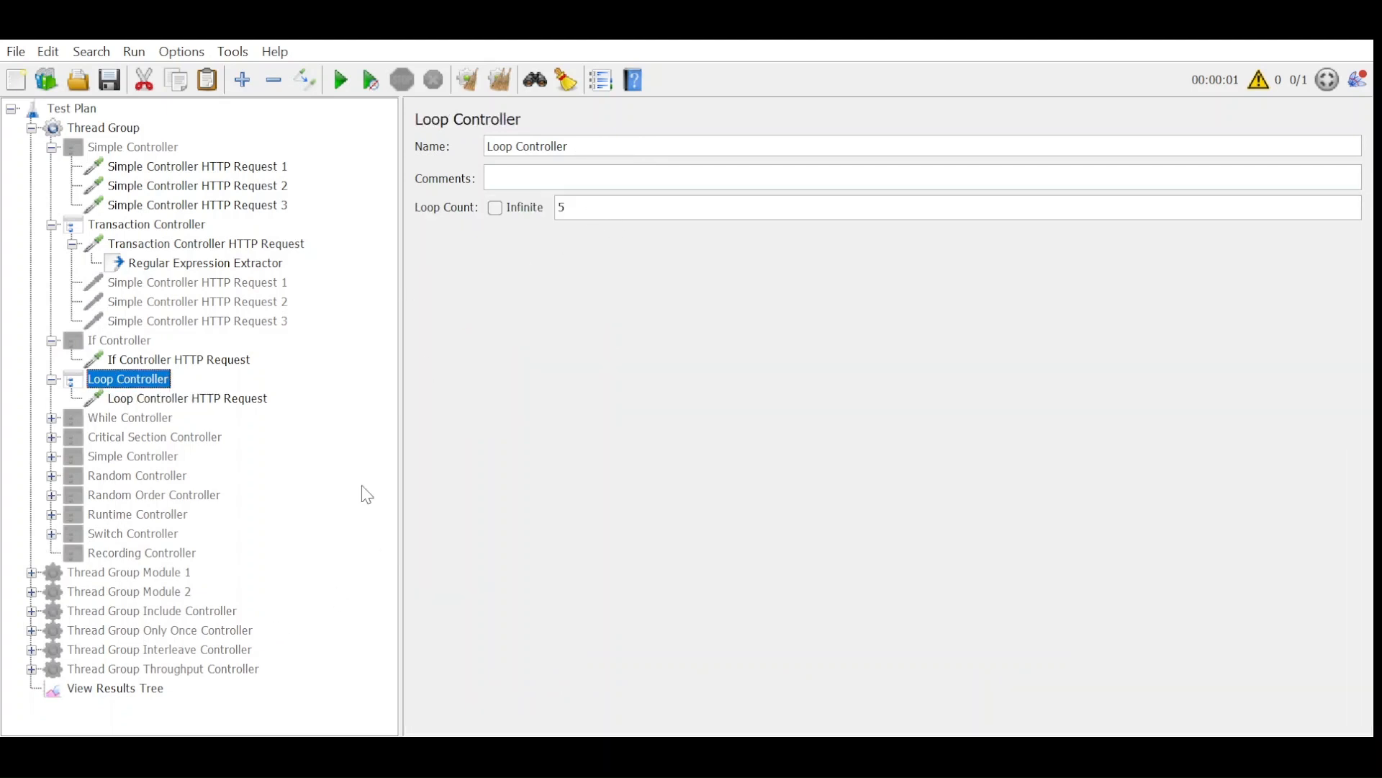
left_click(104, 229)
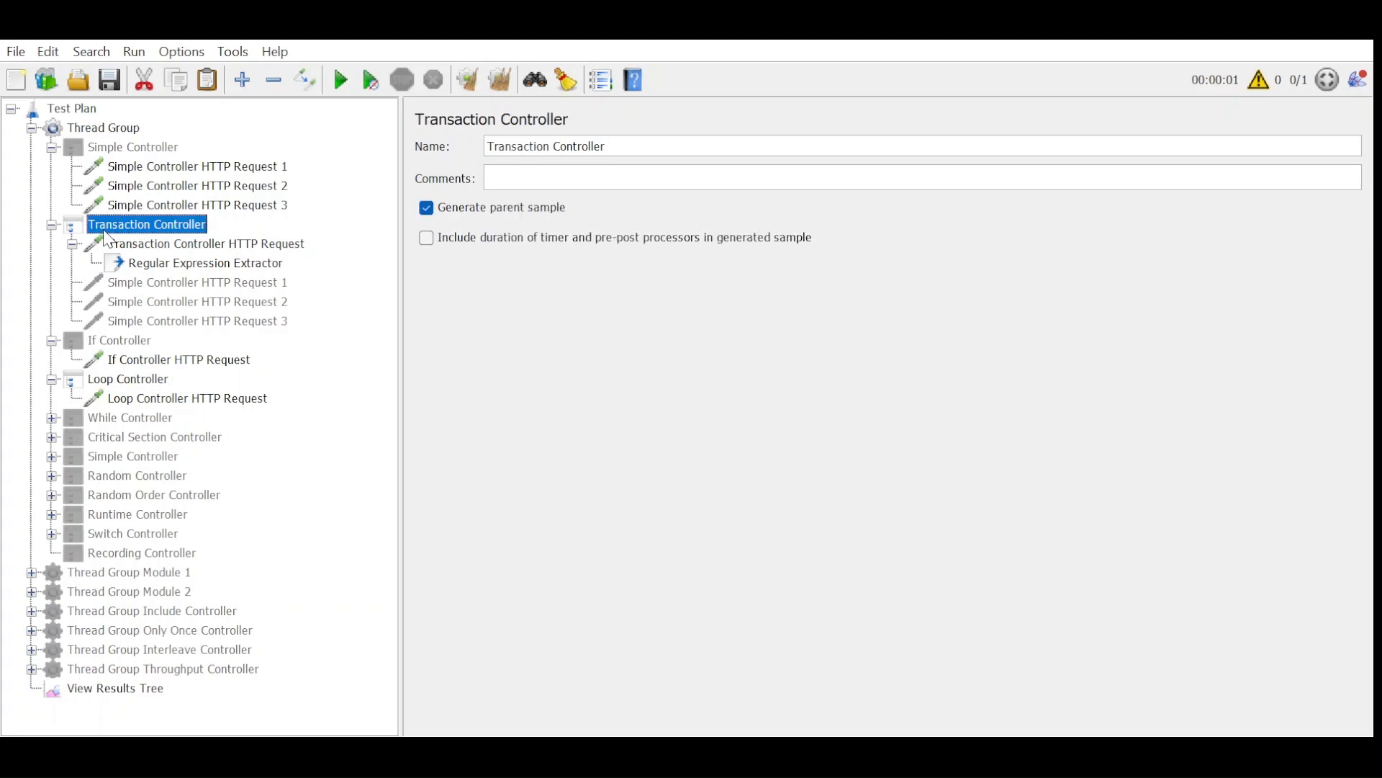
Disable and collapse the Transaction Controller, then run the Loop Controller test from cleared results in View Results Tree.
left_click(51, 224)
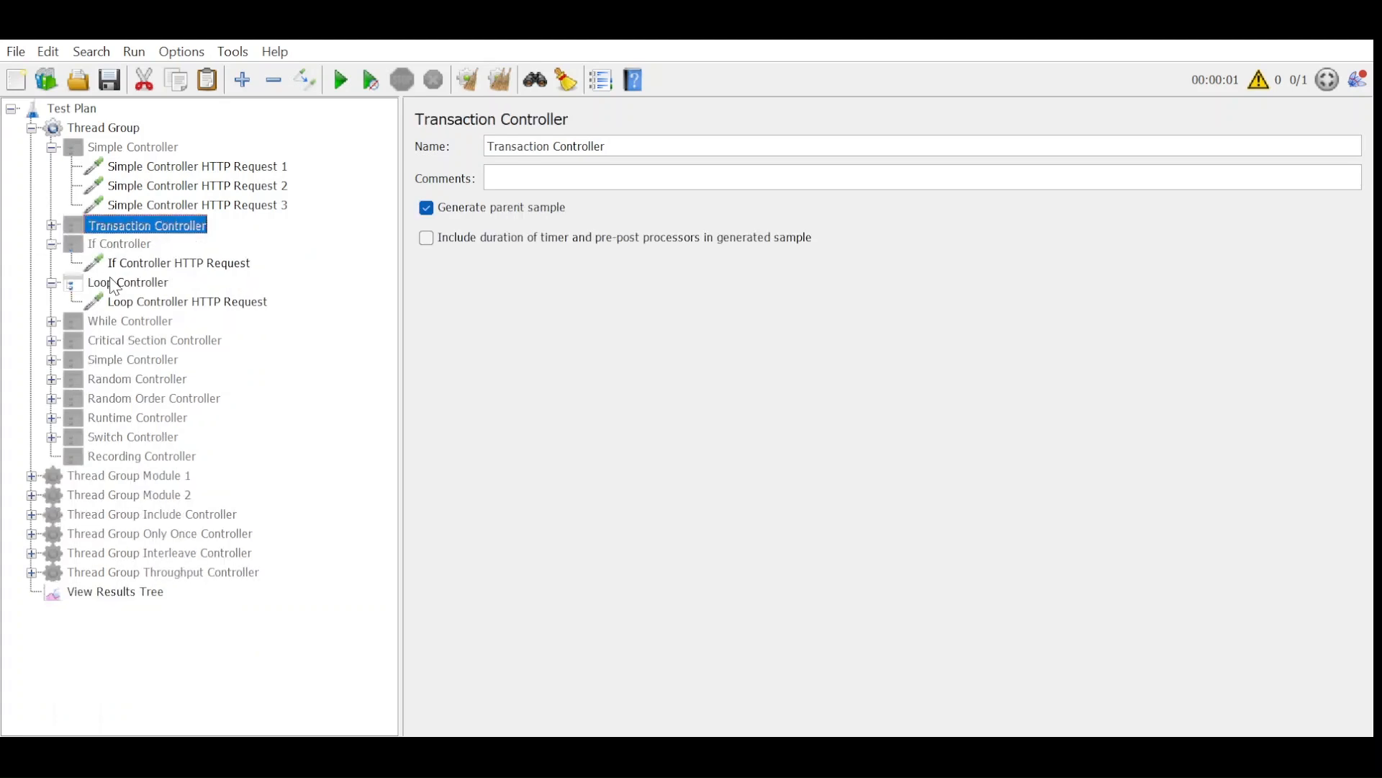
left_click(115, 591)
left_click(464, 85)
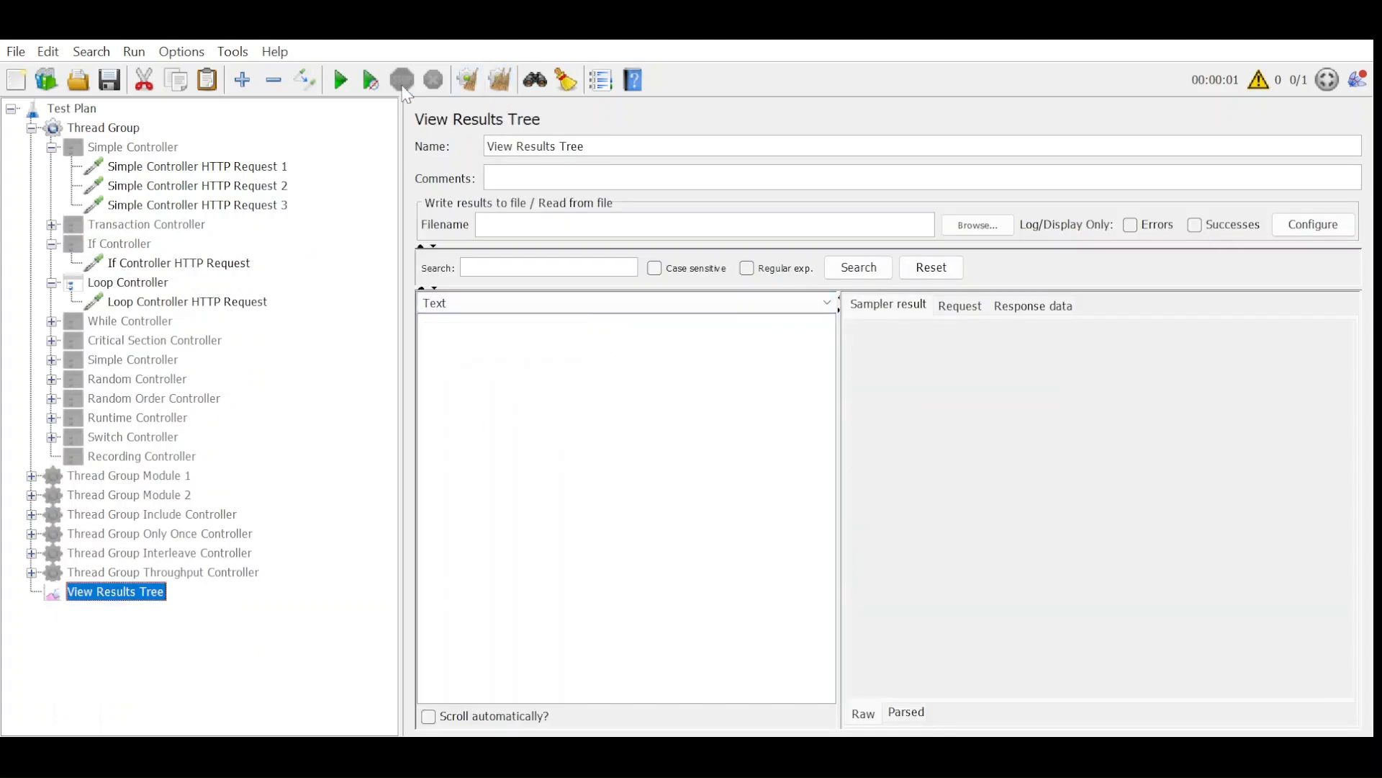
key("ctrl+r")
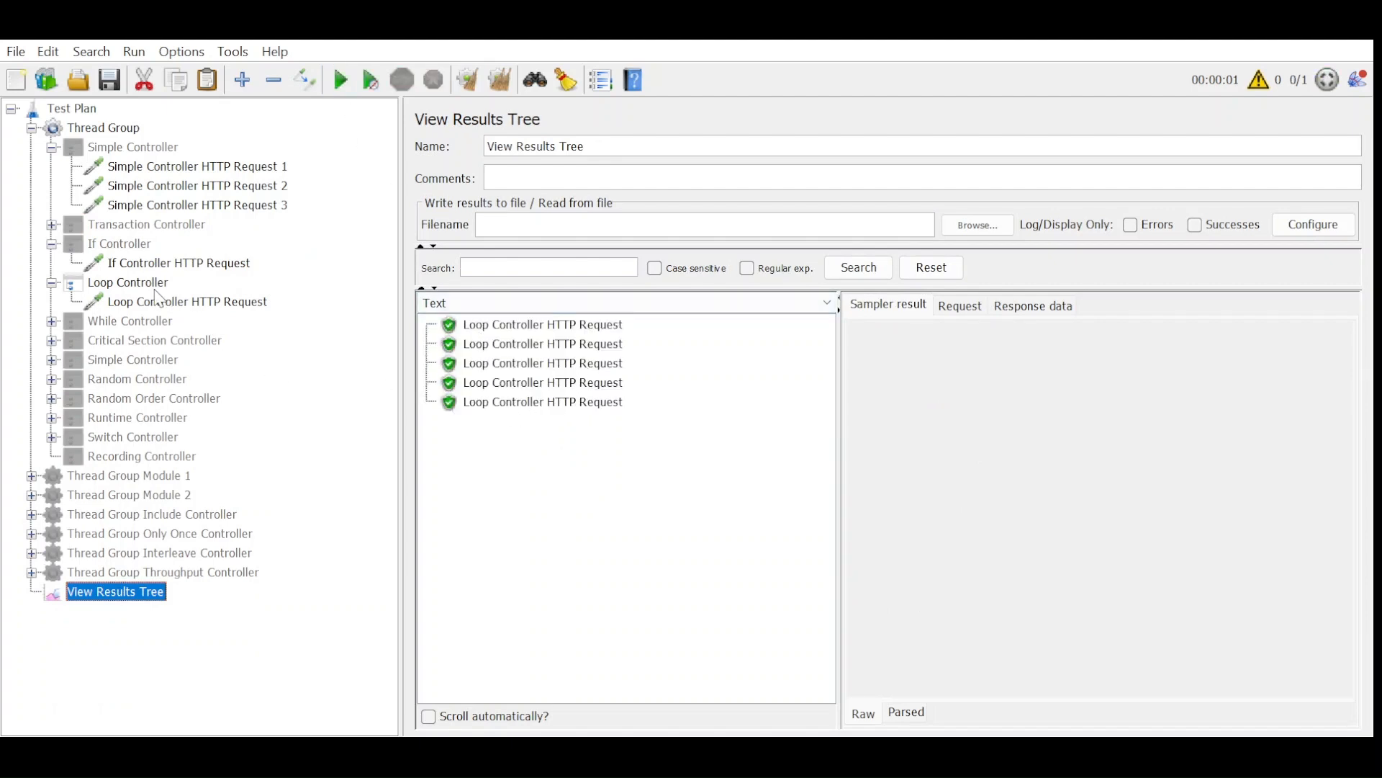
Disable the Loop Controller, then enable and expand the While Controller.
left_click(144, 283)
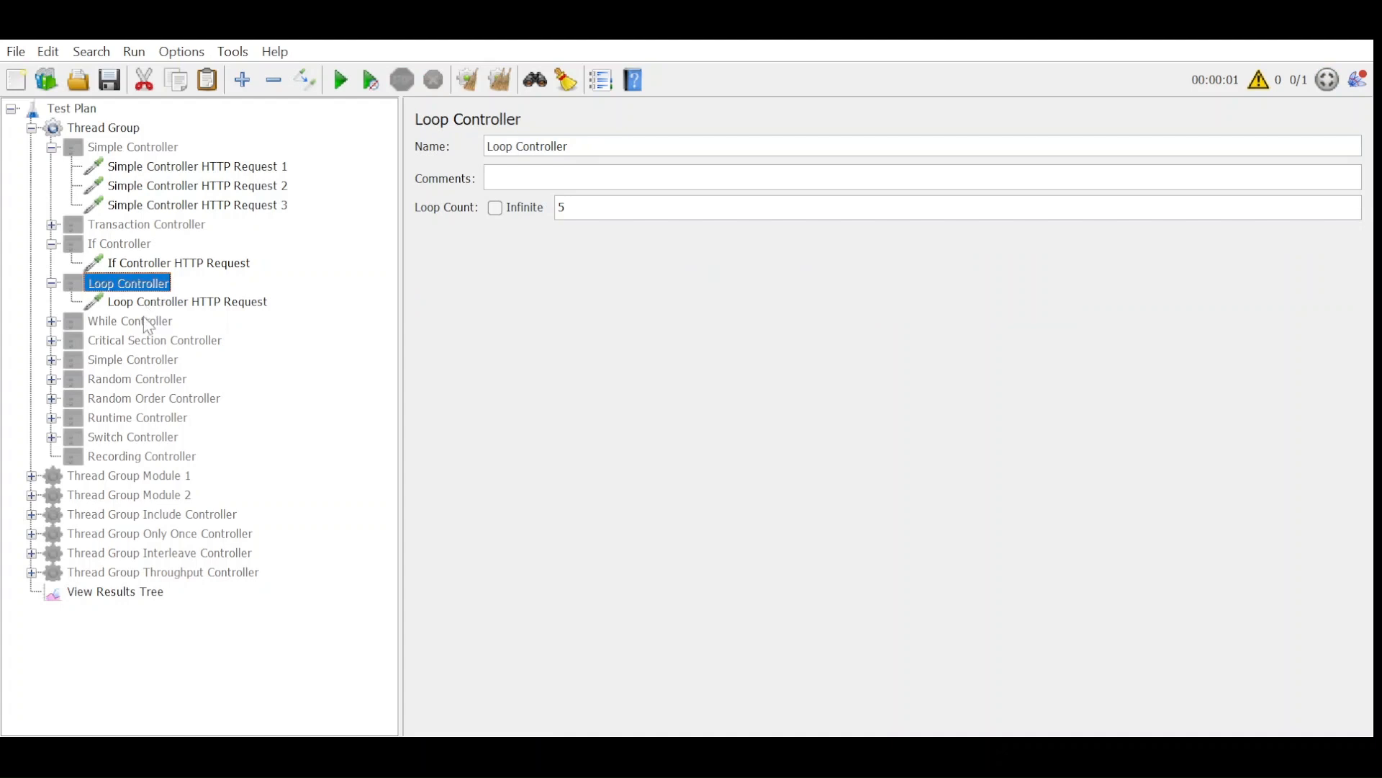
left_click(74, 326)
left_click(52, 321)
Review the While Controller's HTTP request and Counter, then set its condition to ${__javaScript(${counter}<"2",)}.
left_click(194, 347)
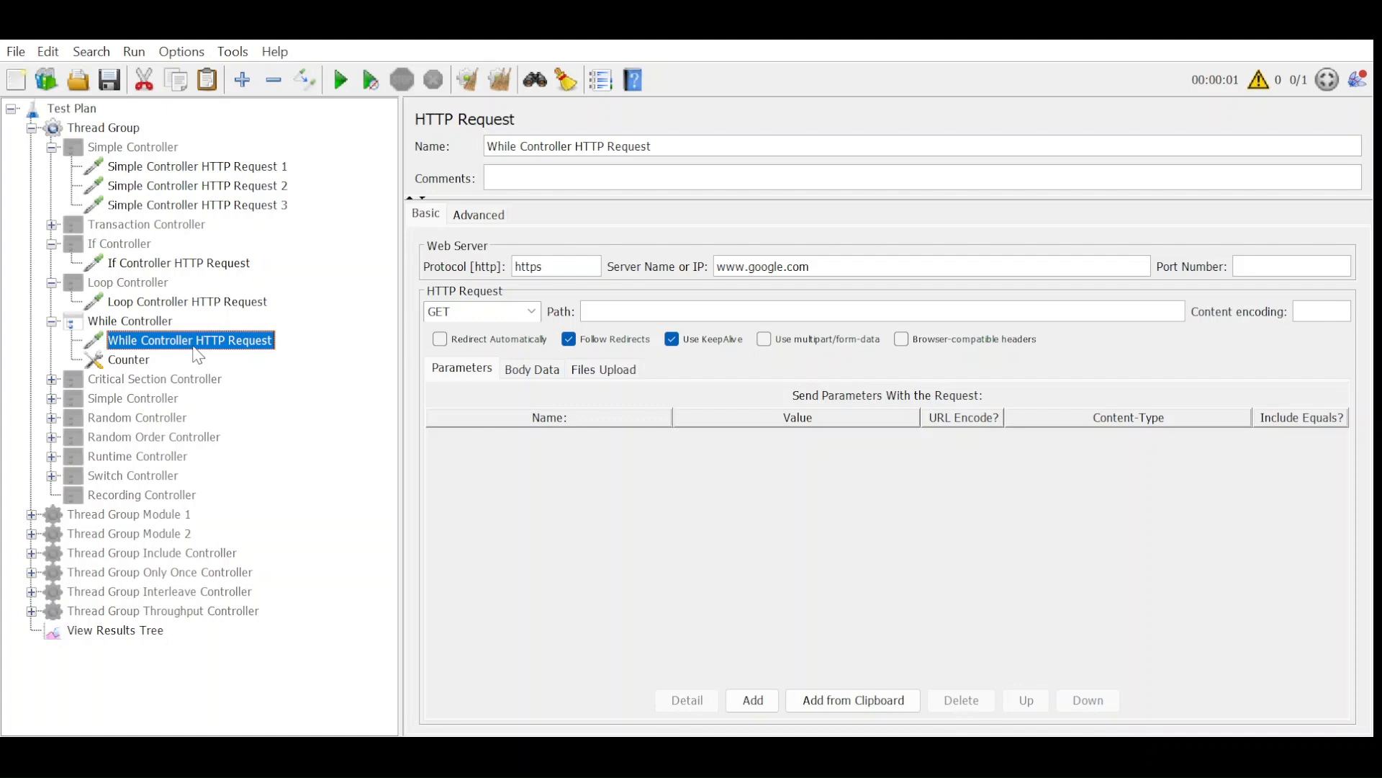
left_click(123, 360)
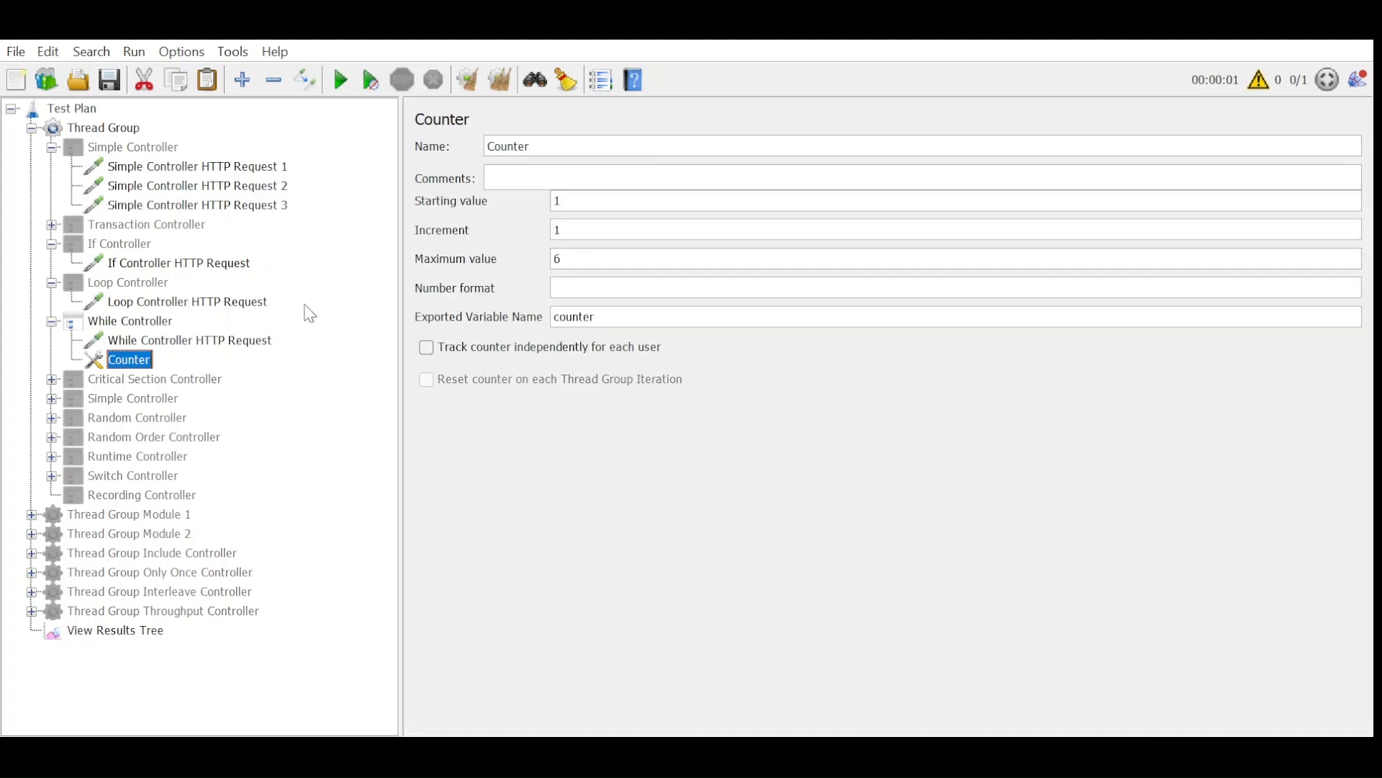
left_click(140, 326)
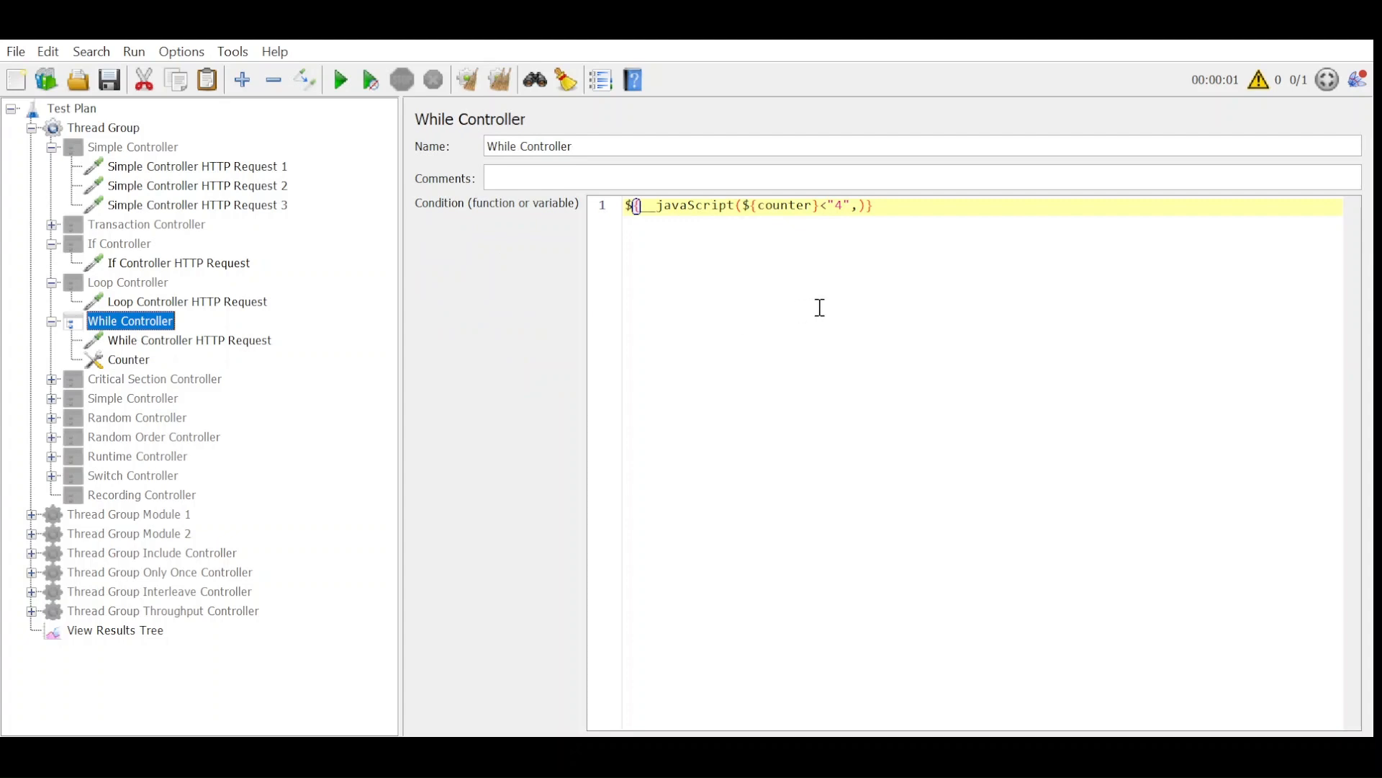
double_click(840, 206)
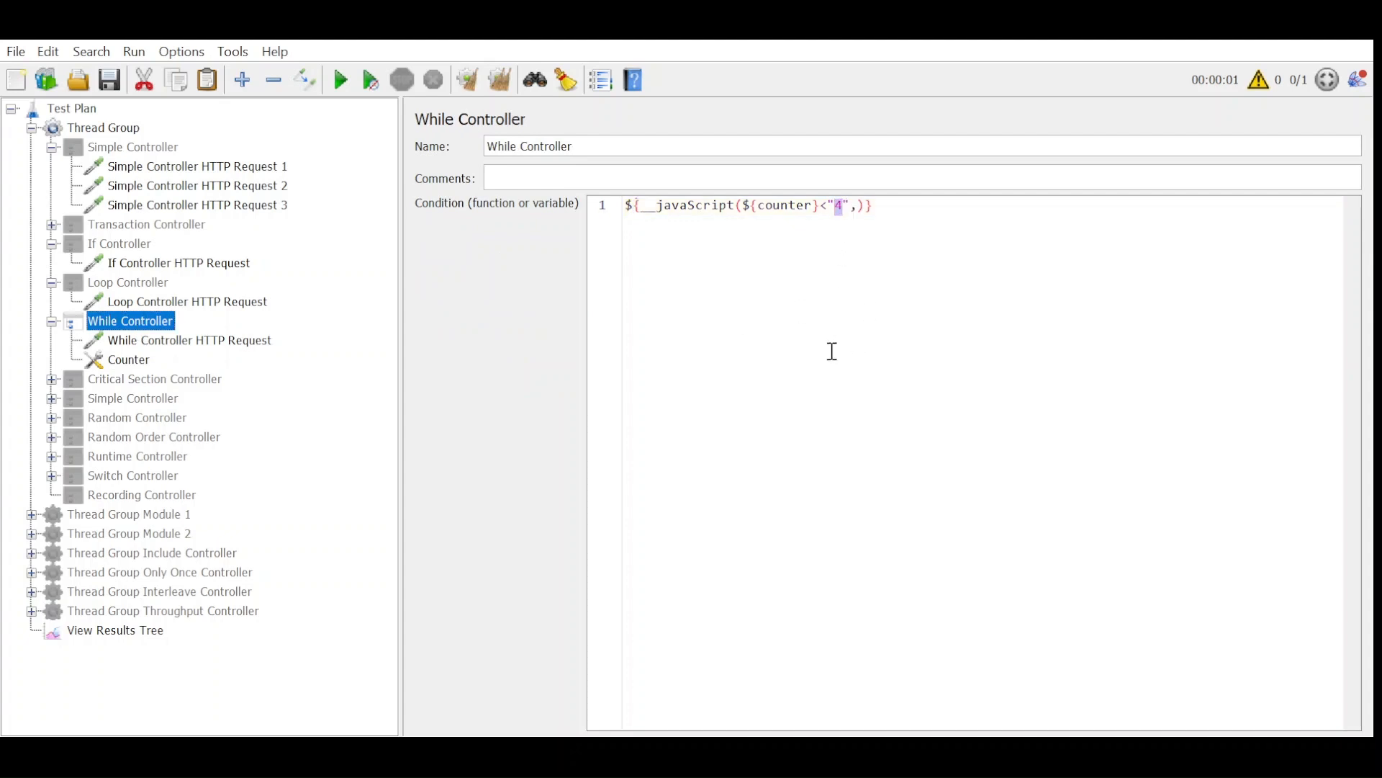
type("2")
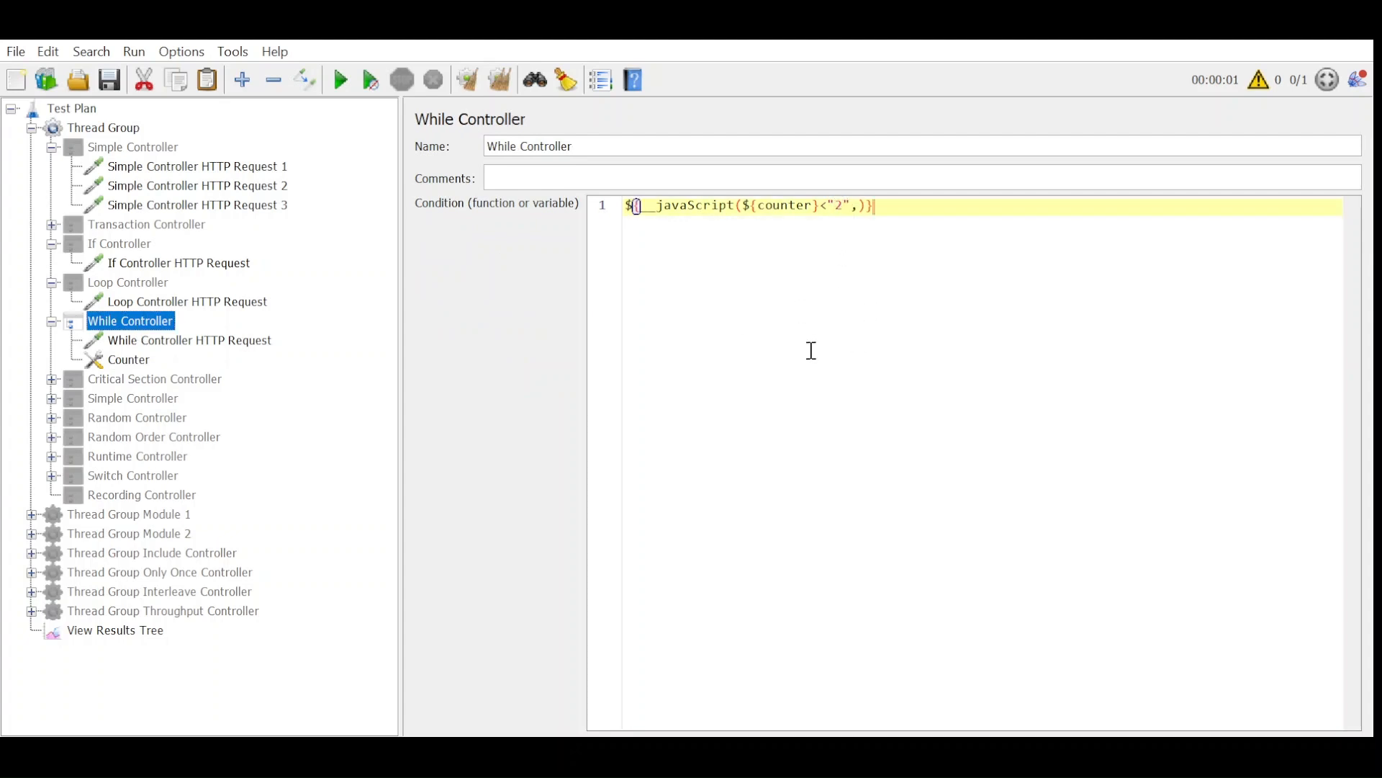
Run the While Controller test from cleared results in View Results Tree.
left_click(142, 629)
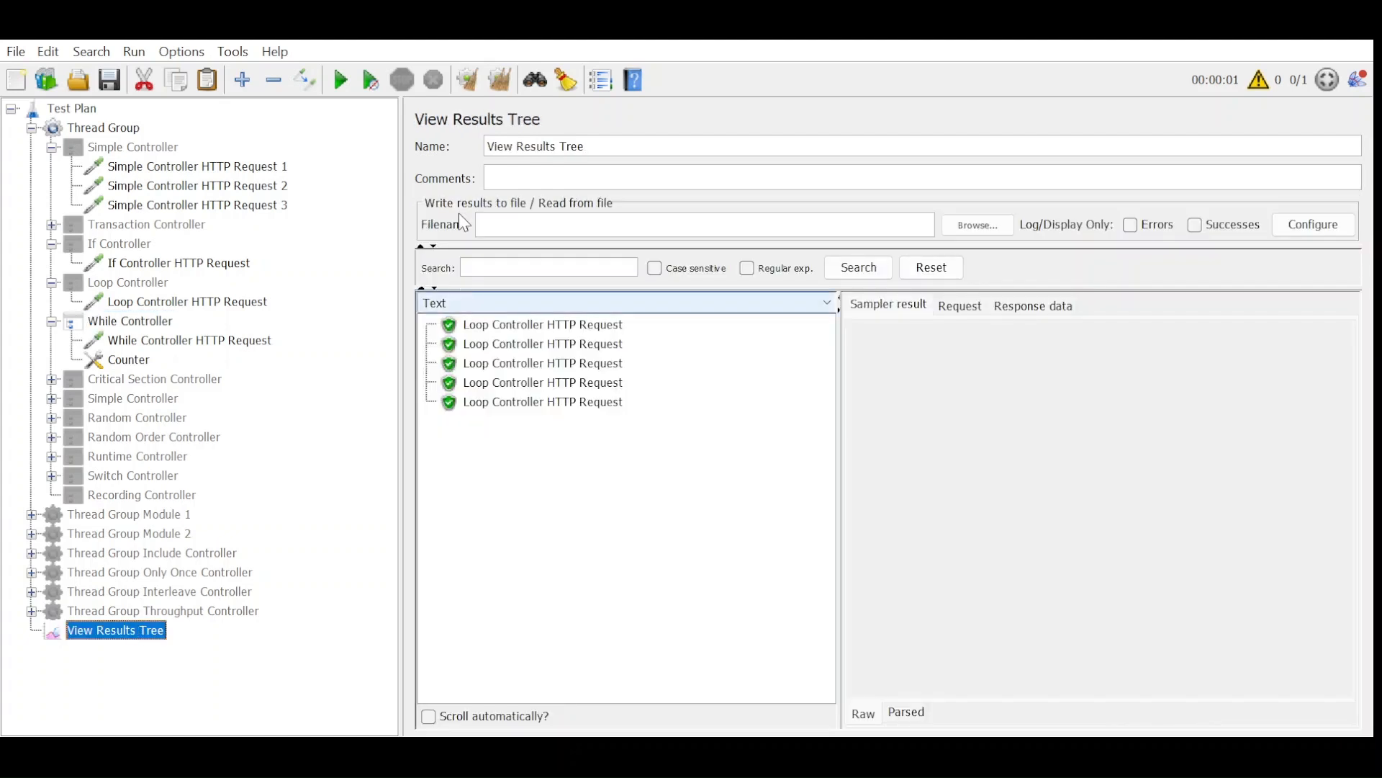
left_click(497, 81)
left_click(342, 80)
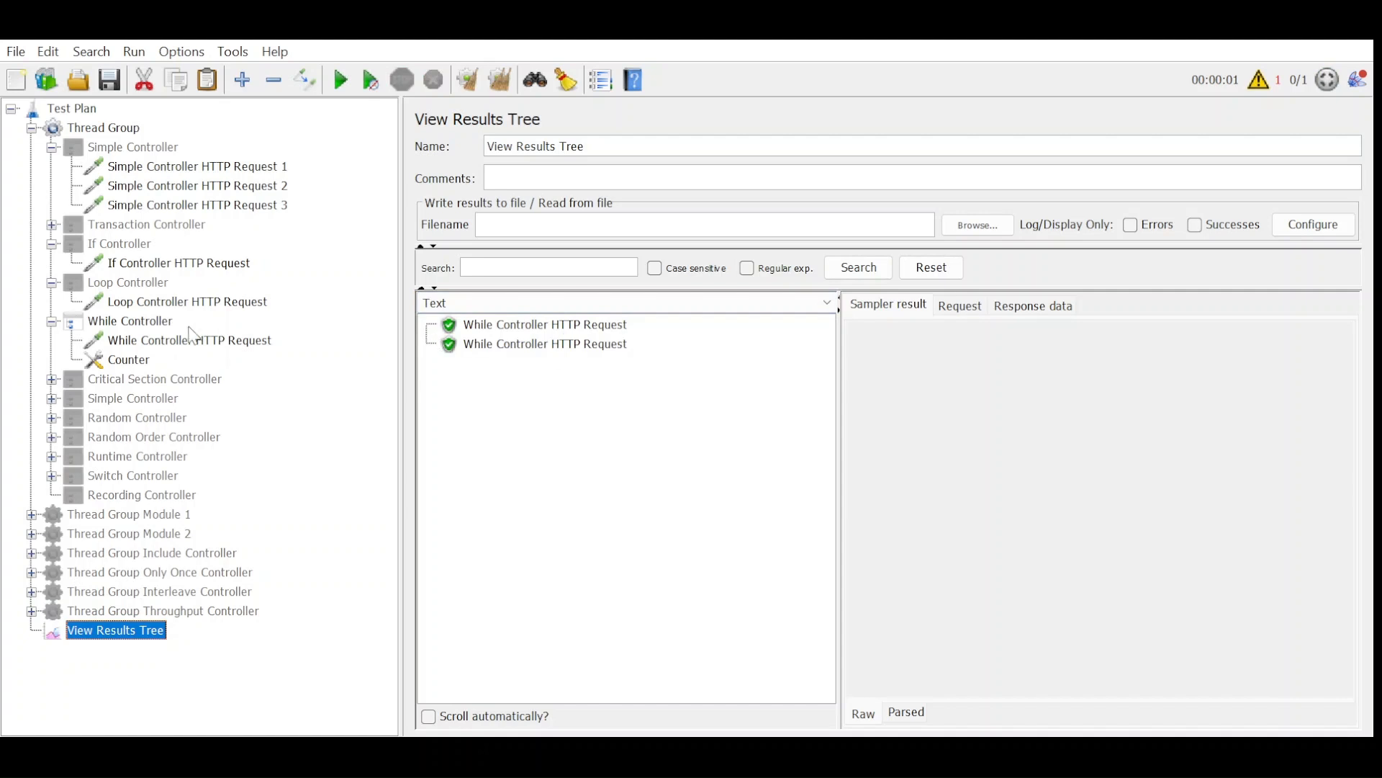
Set the While Controller's condition to ${__javaScript(${counter}<"5",)} and rerun the test from cleared results.
left_click(133, 323)
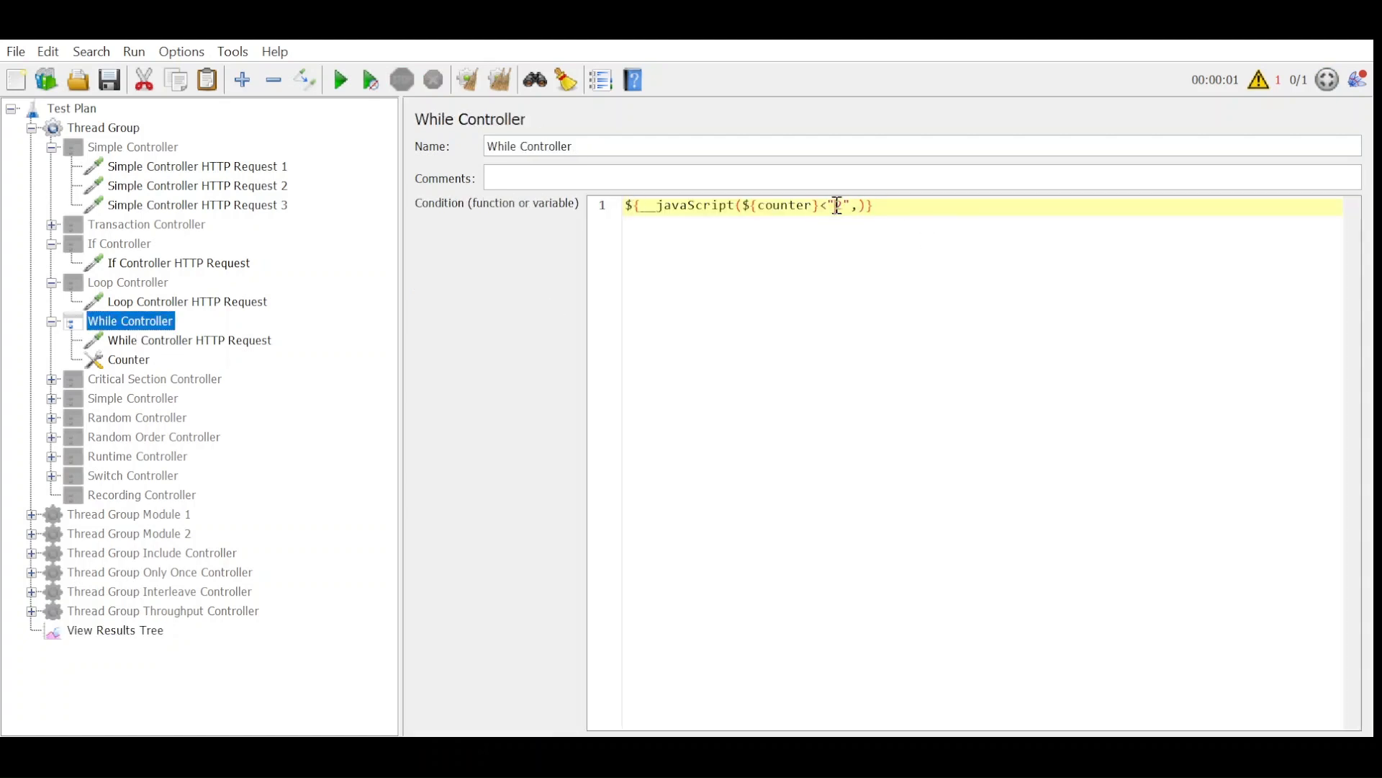
double_click(838, 207)
left_click(130, 632)
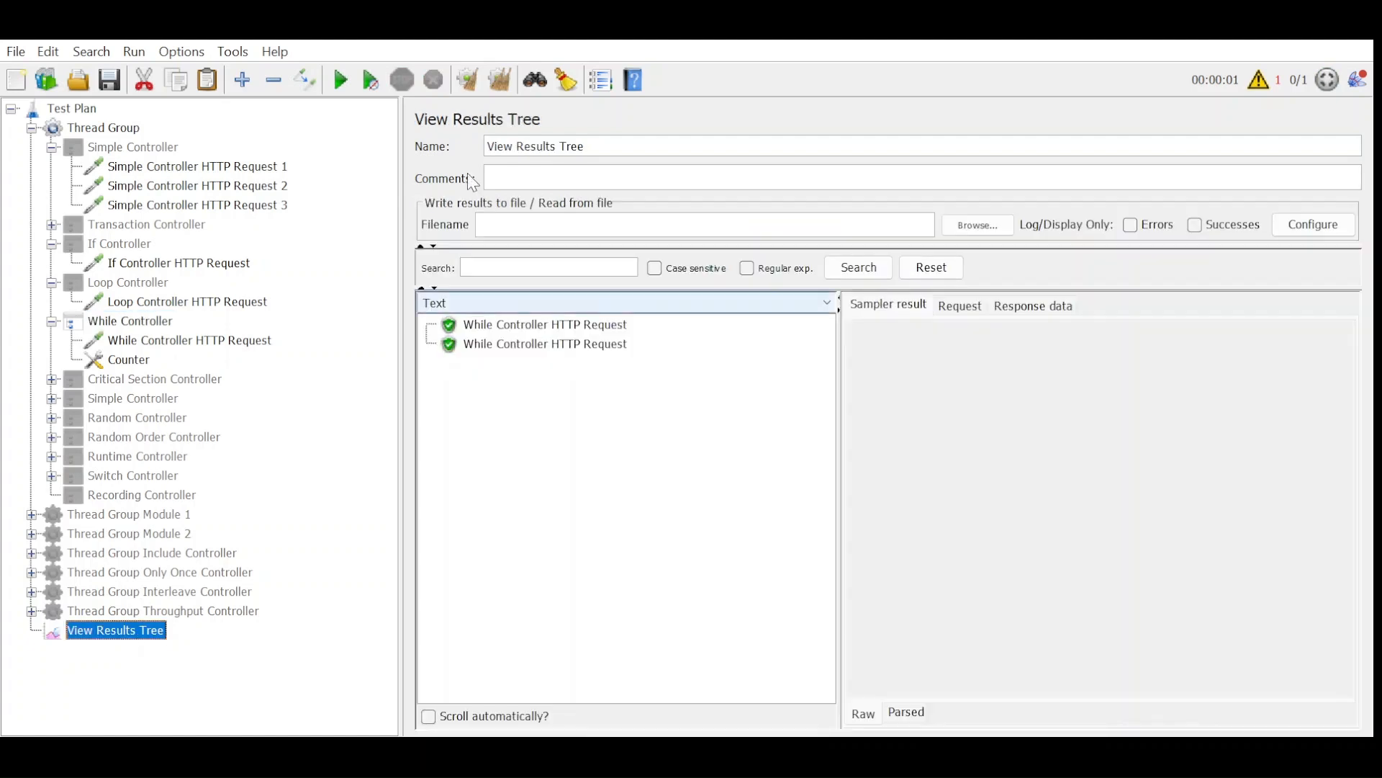
left_click(499, 80)
left_click(340, 80)
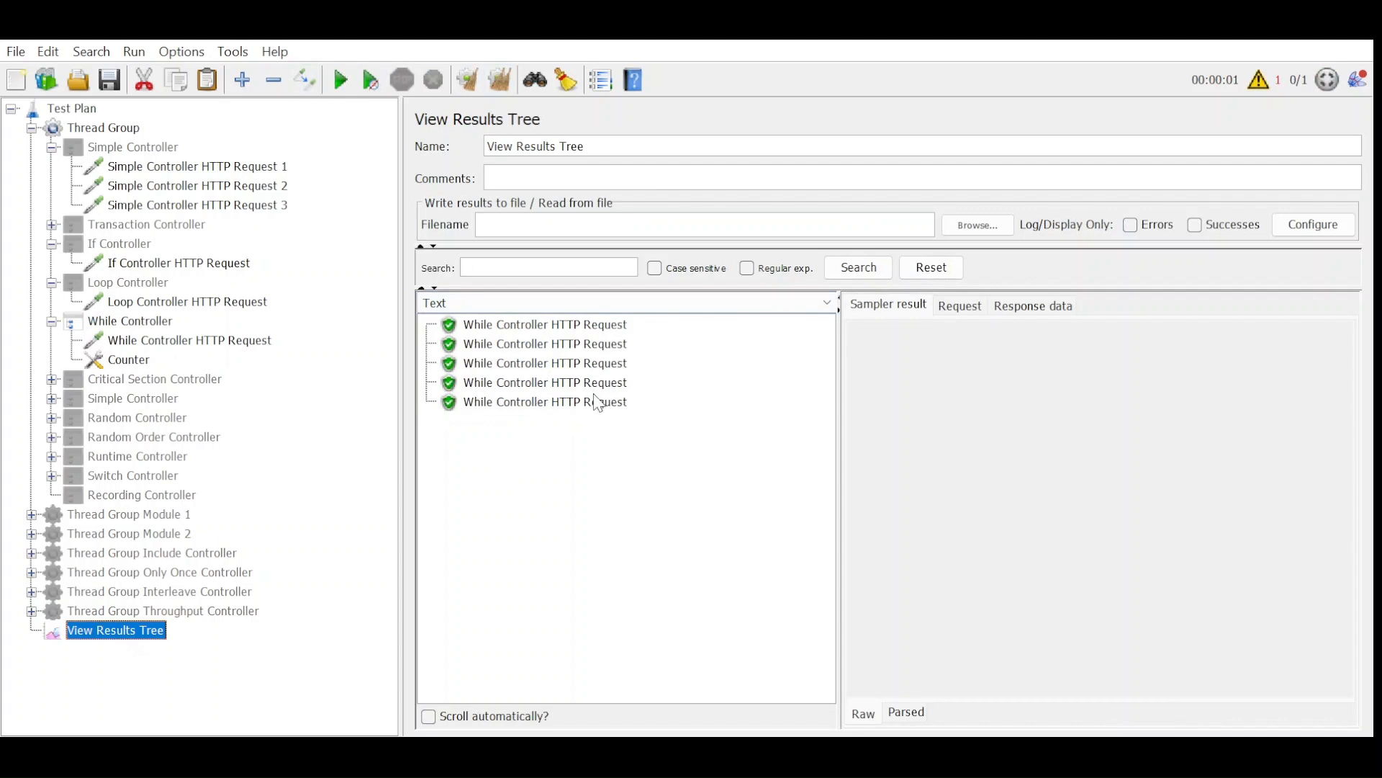
Disable the While Controller, then enable and expand the Critical Section Controller.
left_click(109, 324)
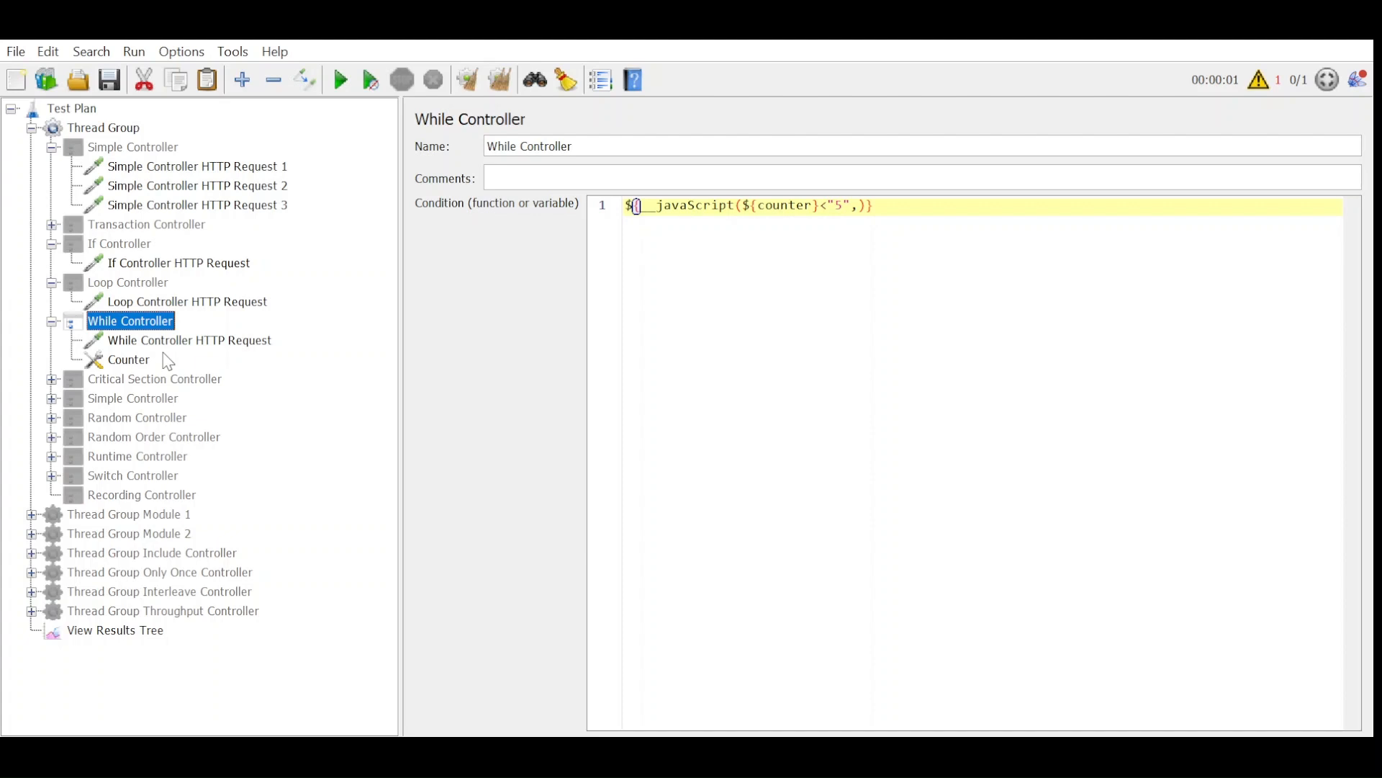
left_click(160, 382)
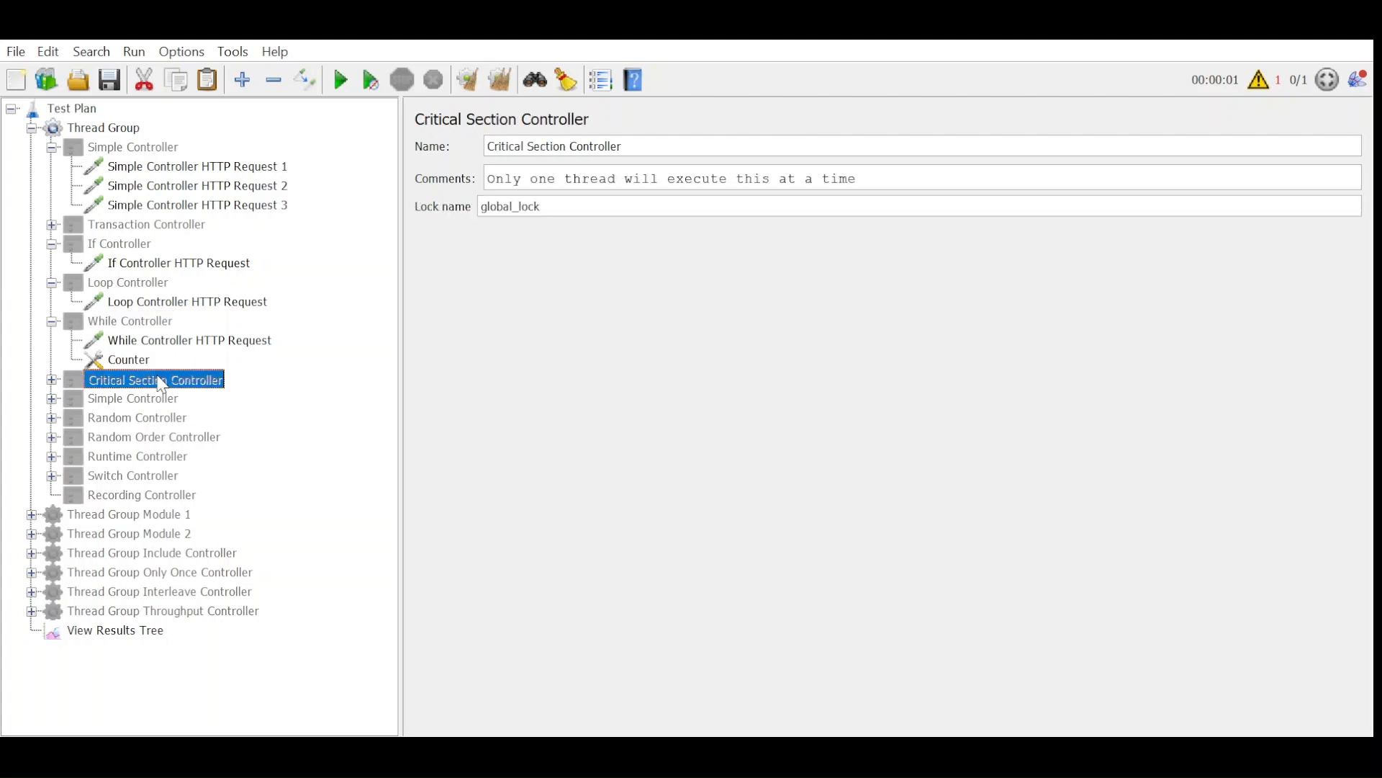
left_click(51, 380)
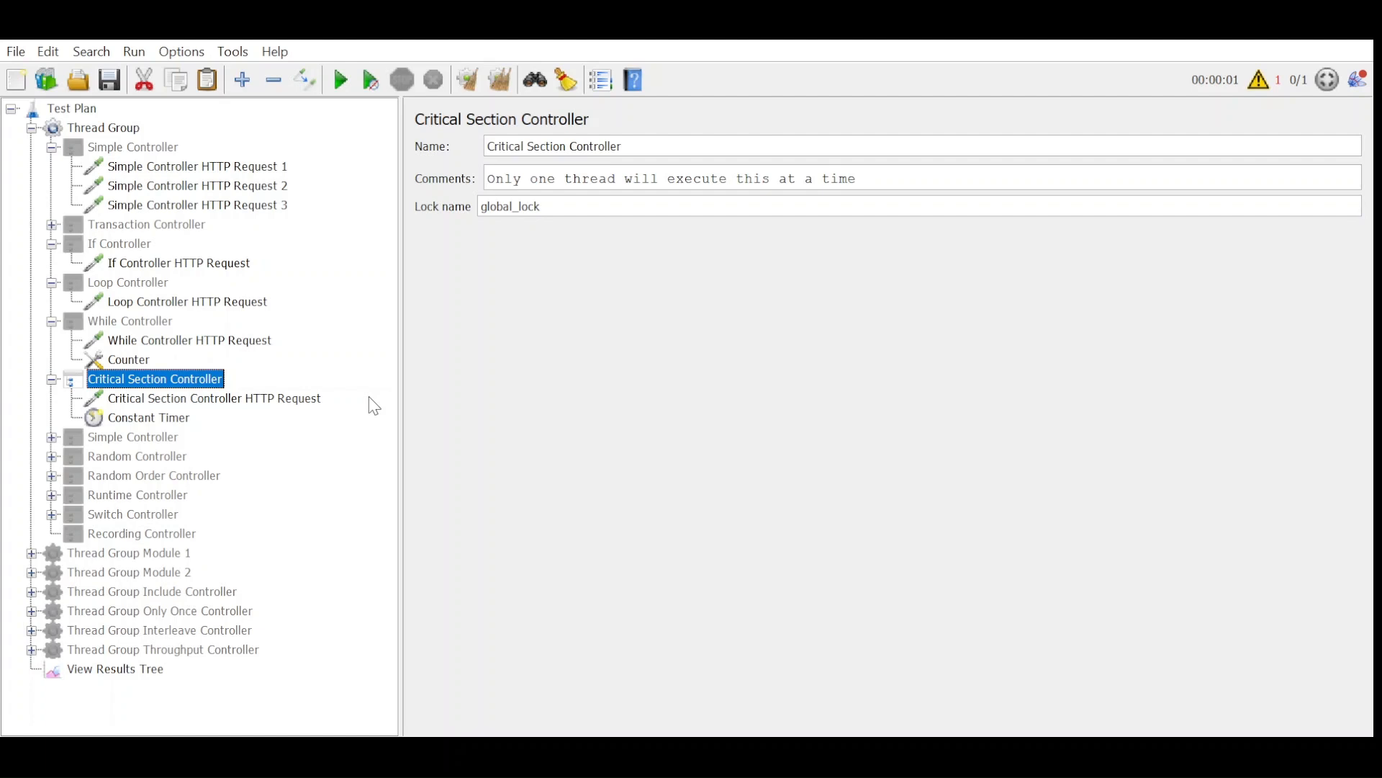
Review the Critical Section Controller's HTTP request and its lock name.
left_click(278, 398)
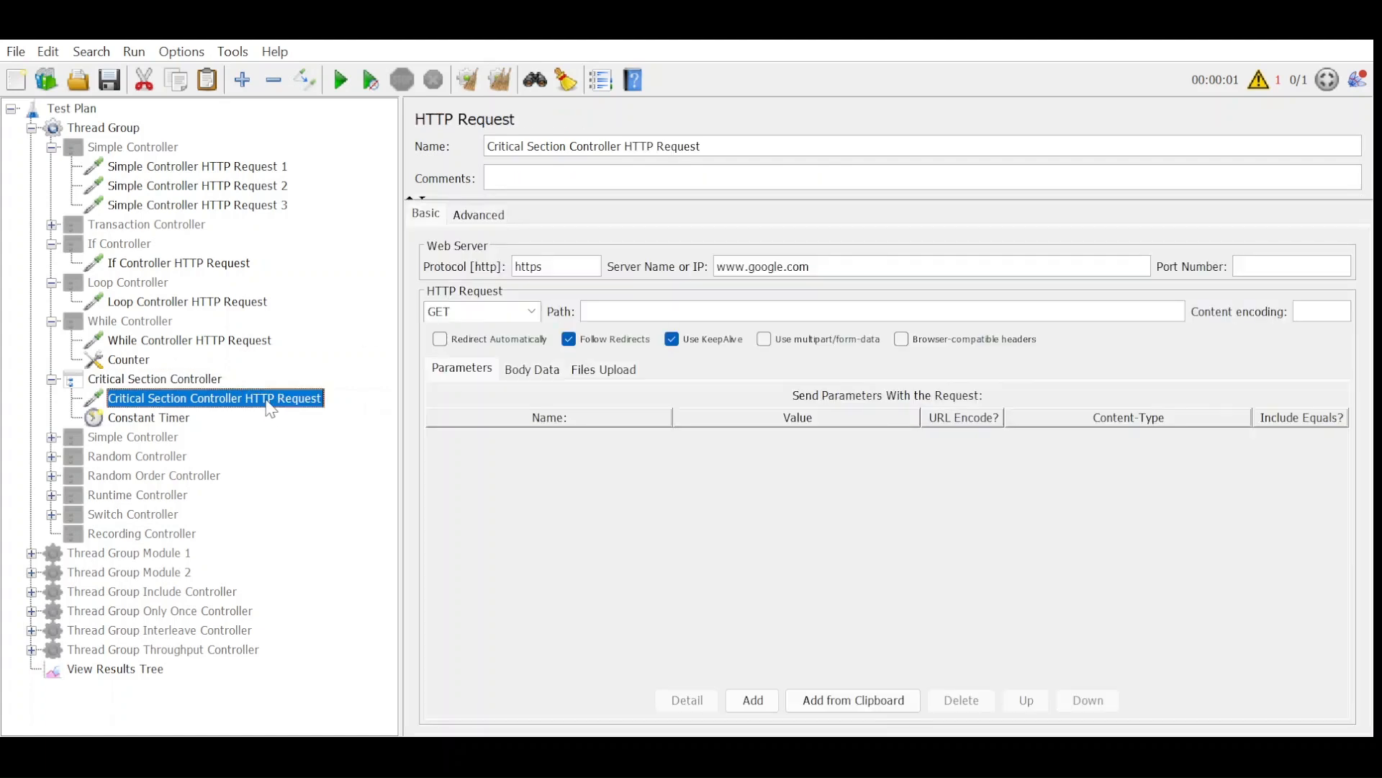
left_click(198, 379)
left_click_drag(581, 216, 493, 215)
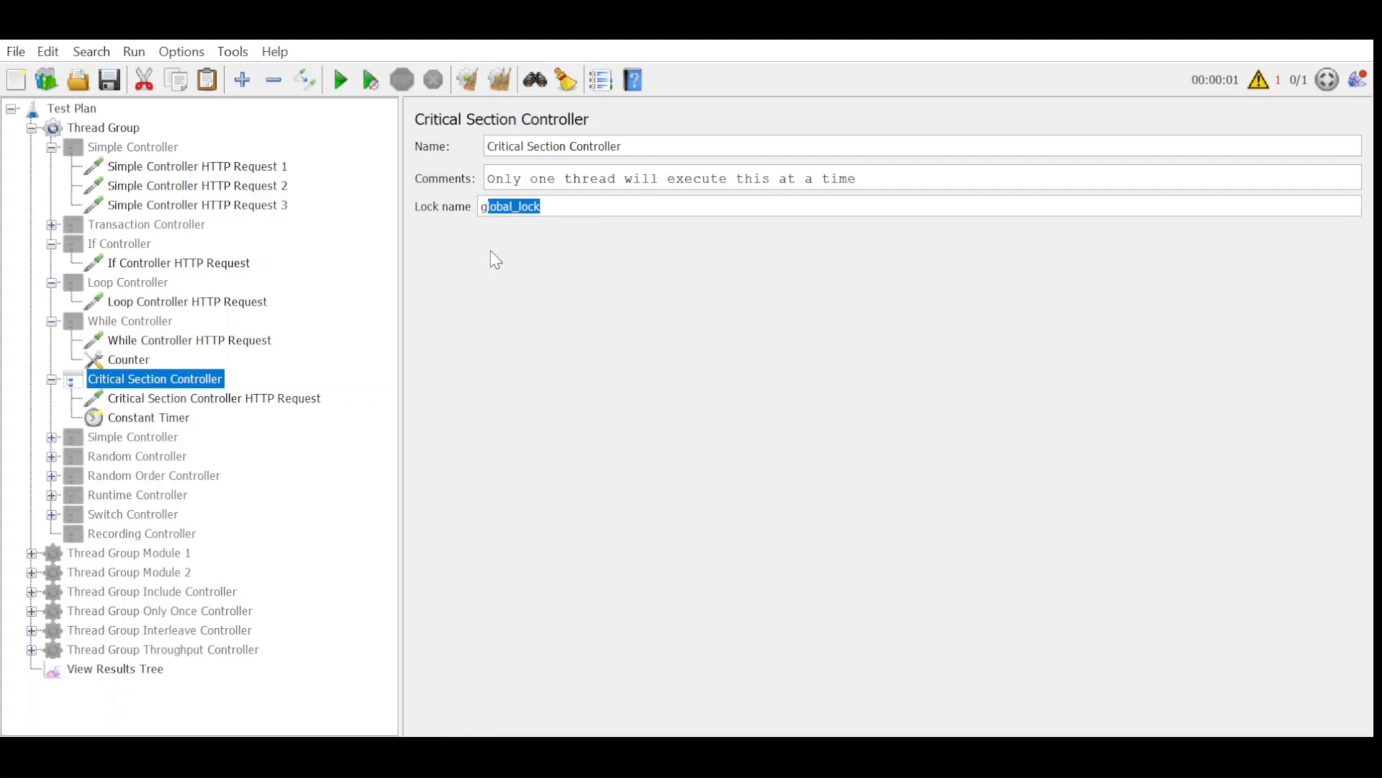
left_click(579, 207)
left_click(290, 398)
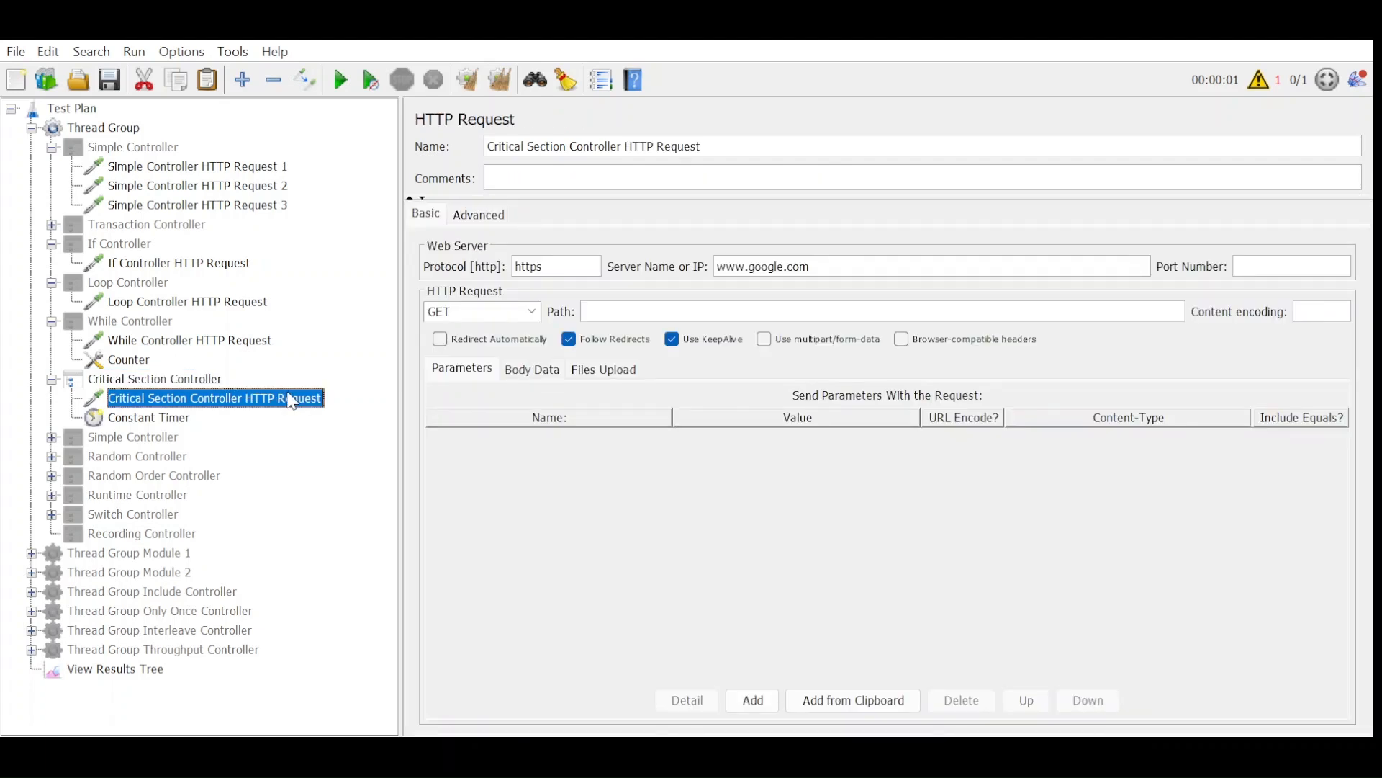
Disable the Critical Section Controller and enable the Random Controller.
left_click(201, 382)
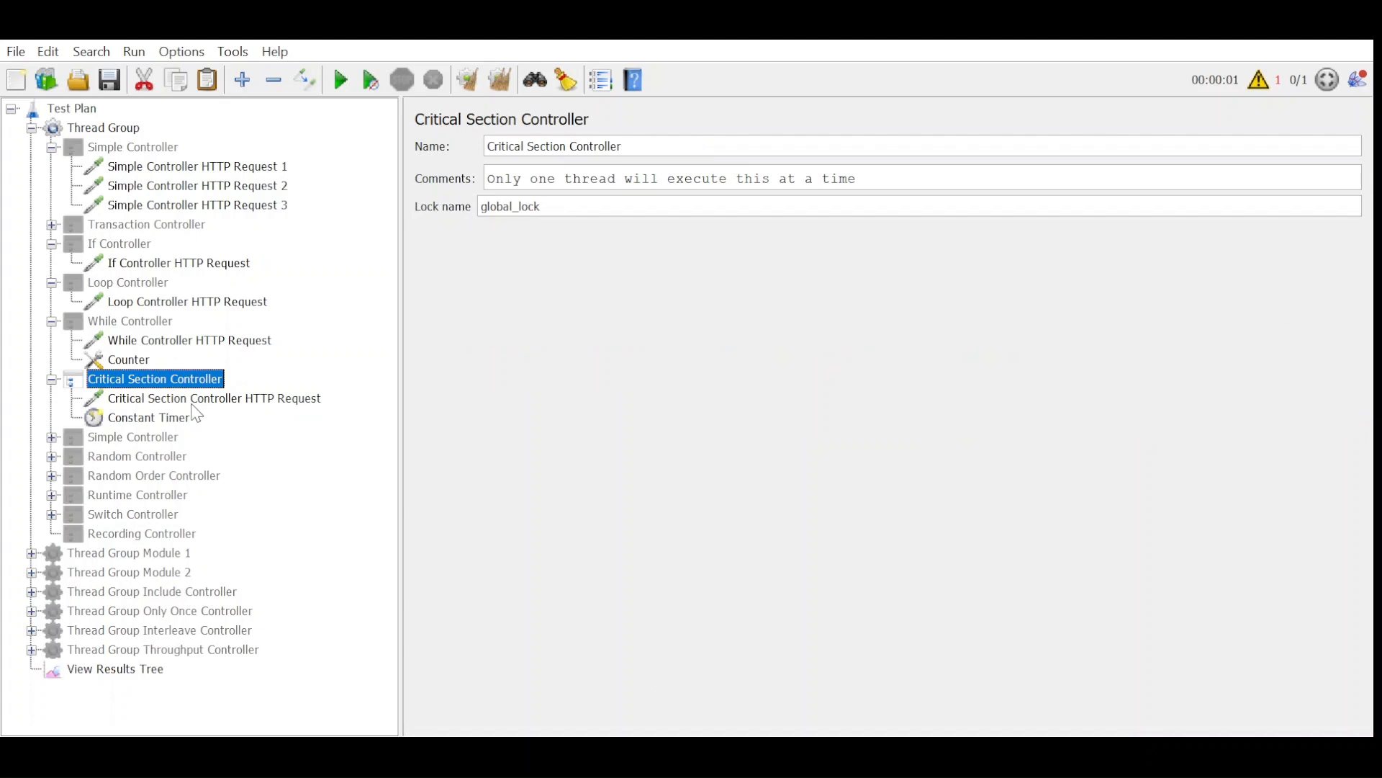
left_click(146, 437)
left_click(162, 456)
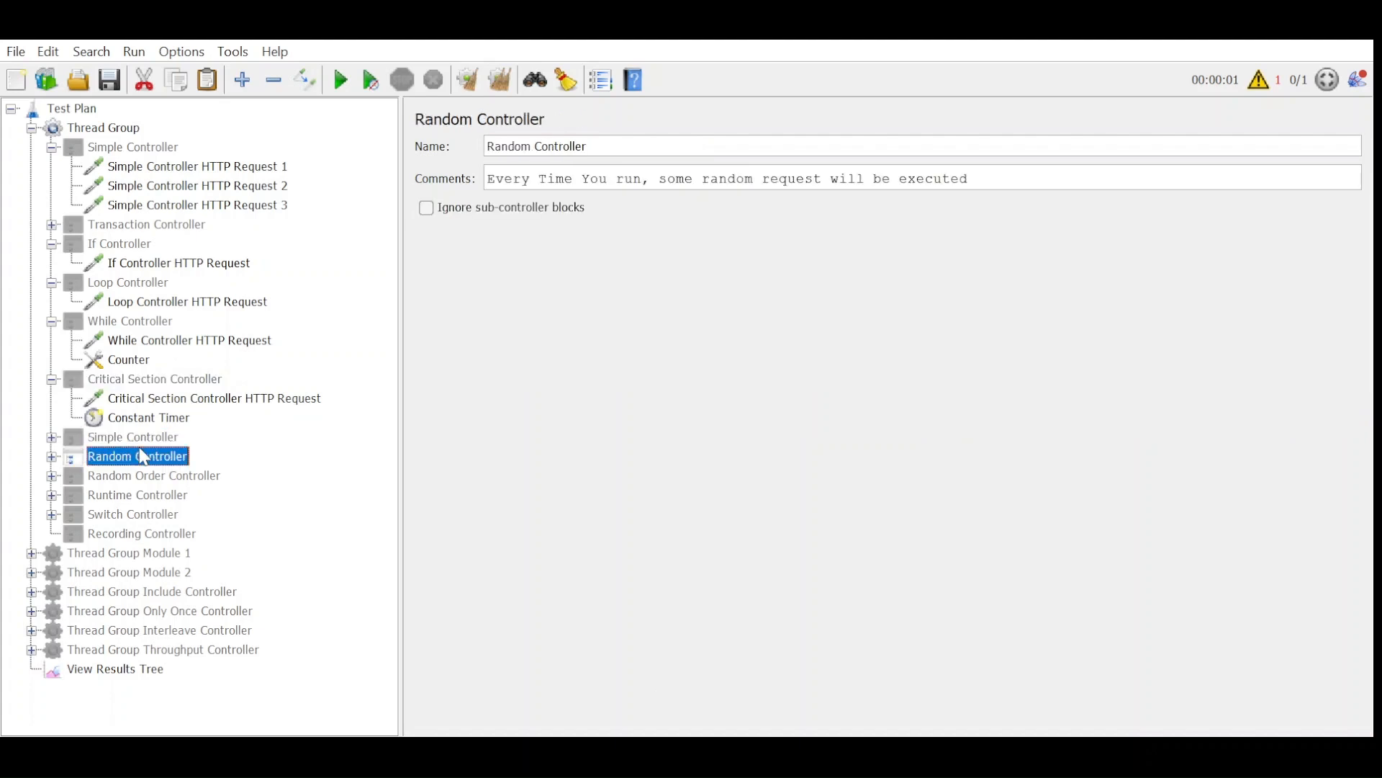
Expand the Random Controller and run its test from cleared results in View Results Tree.
left_click(52, 457)
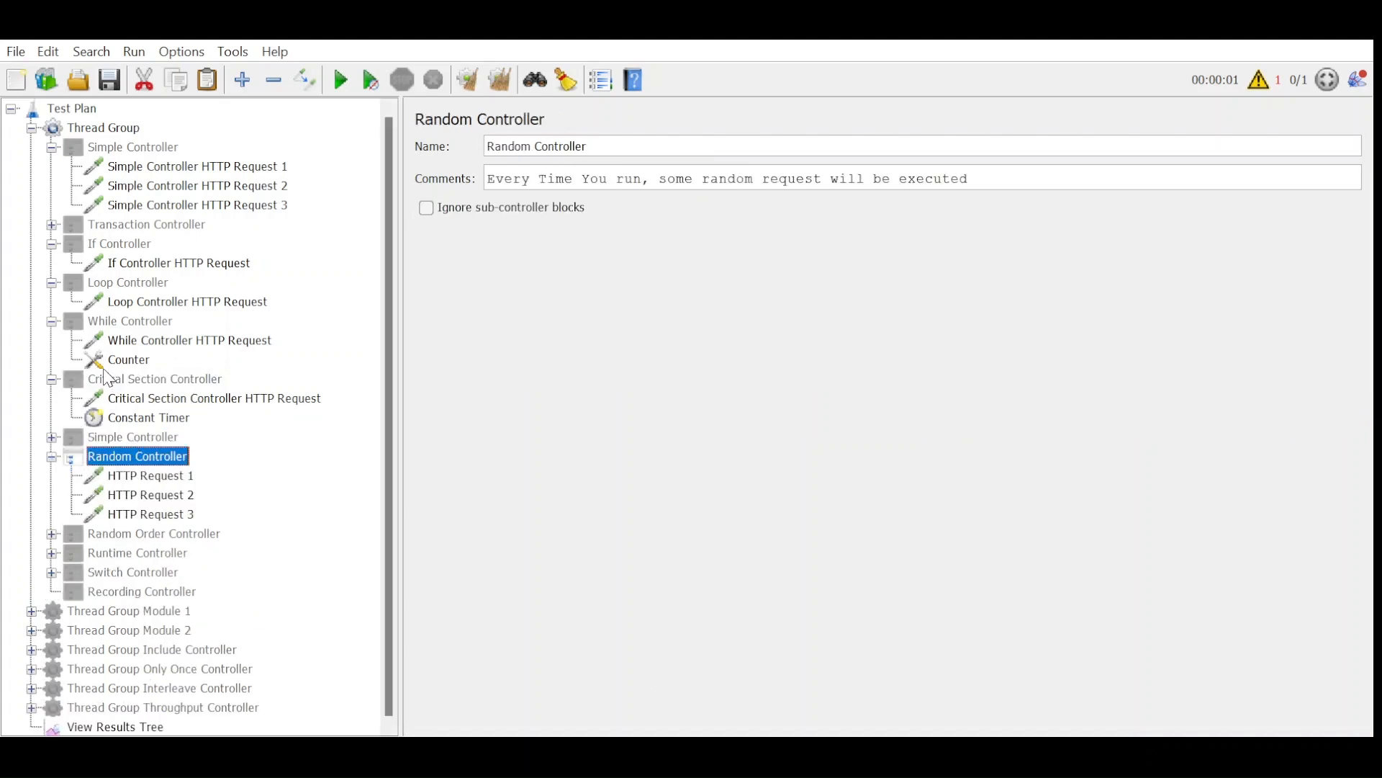
left_click(167, 726)
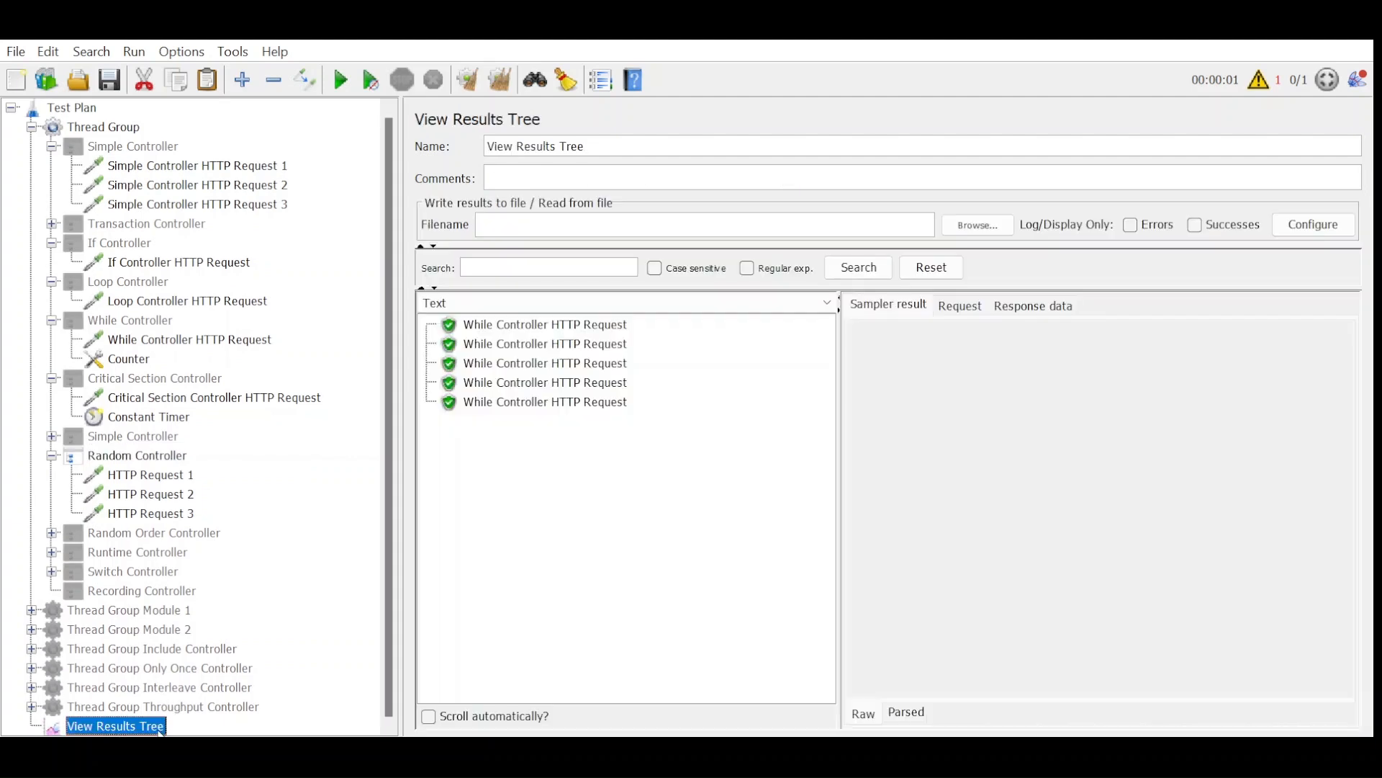
left_click(342, 80)
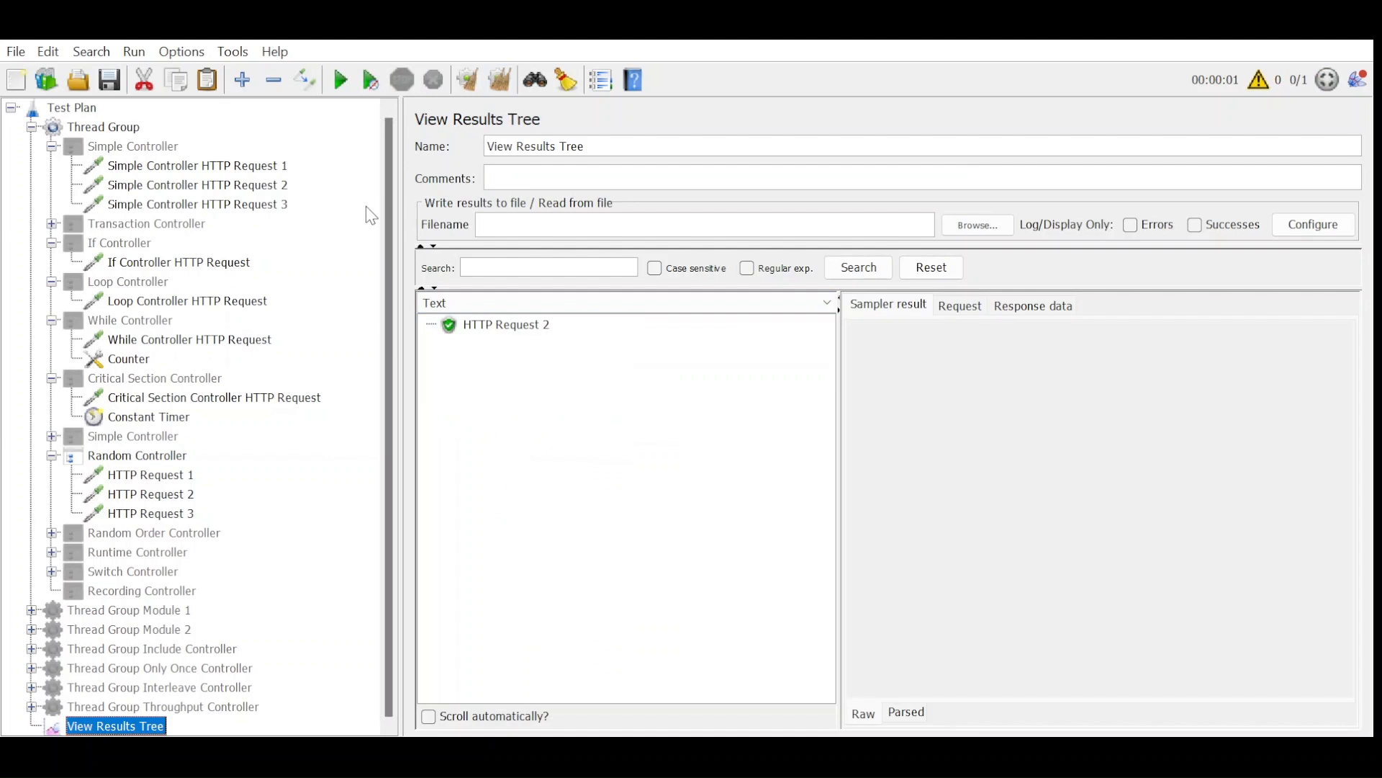
Set the Thread Group's number of threads (users) to 3.
left_click(91, 128)
double_click(590, 298)
type("3")
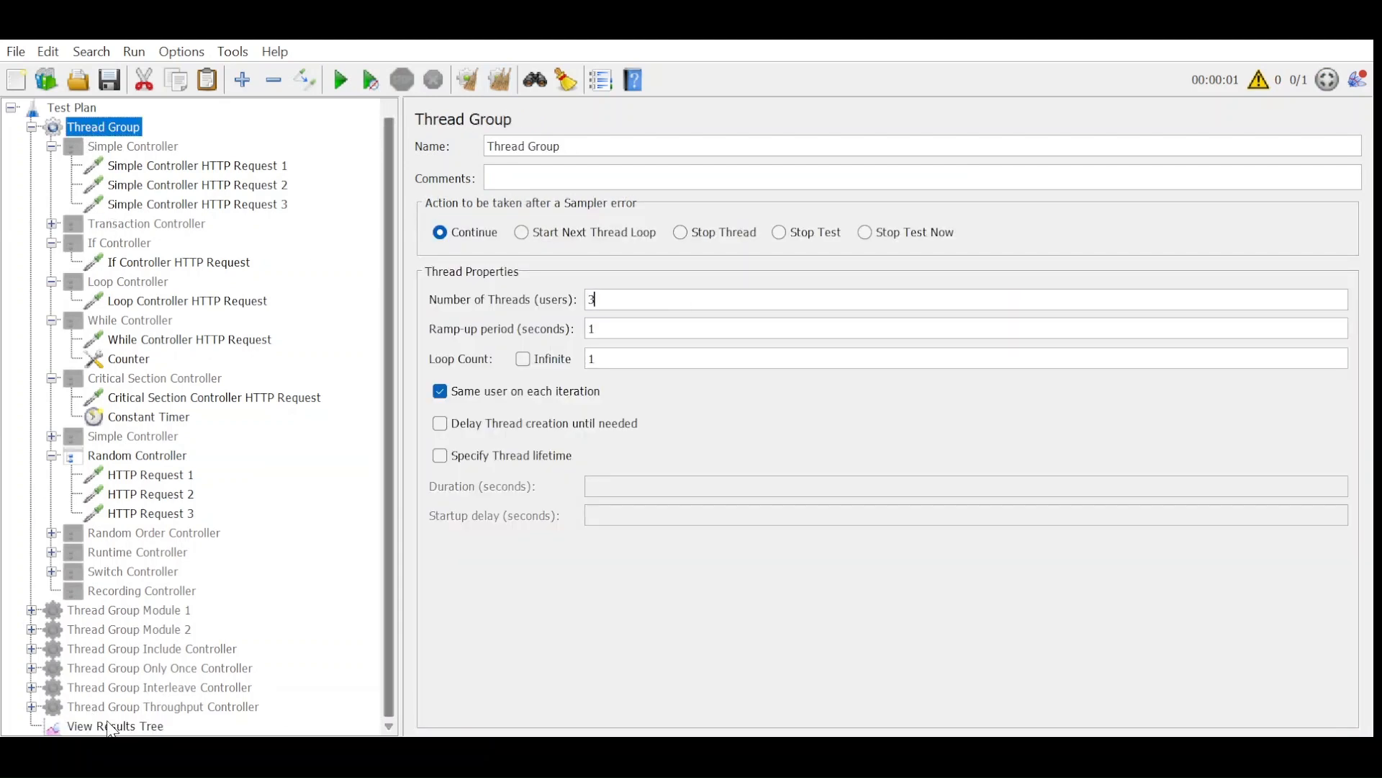
Clear View Results Tree and run the Random Controller test several times to compare which requests execute.
left_click(108, 725)
left_click(374, 85)
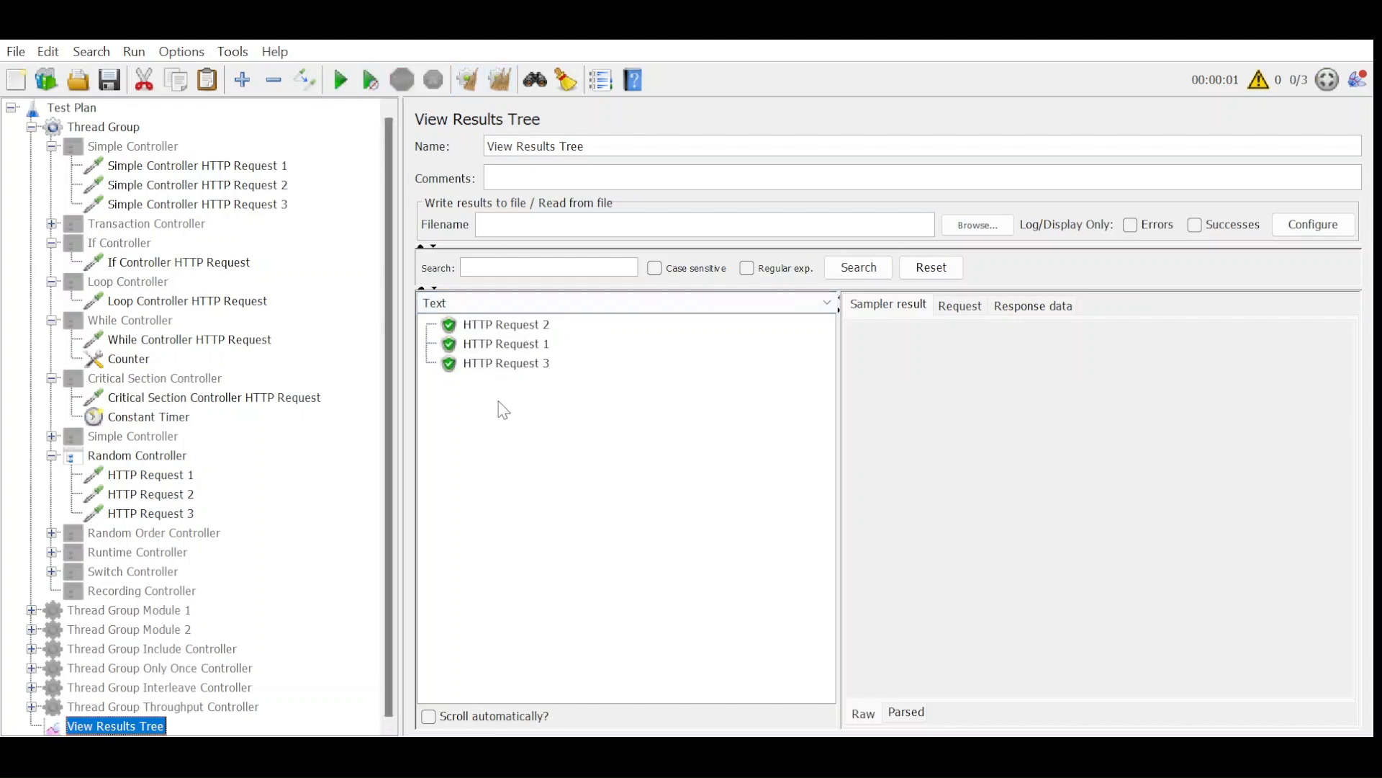
left_click(339, 83)
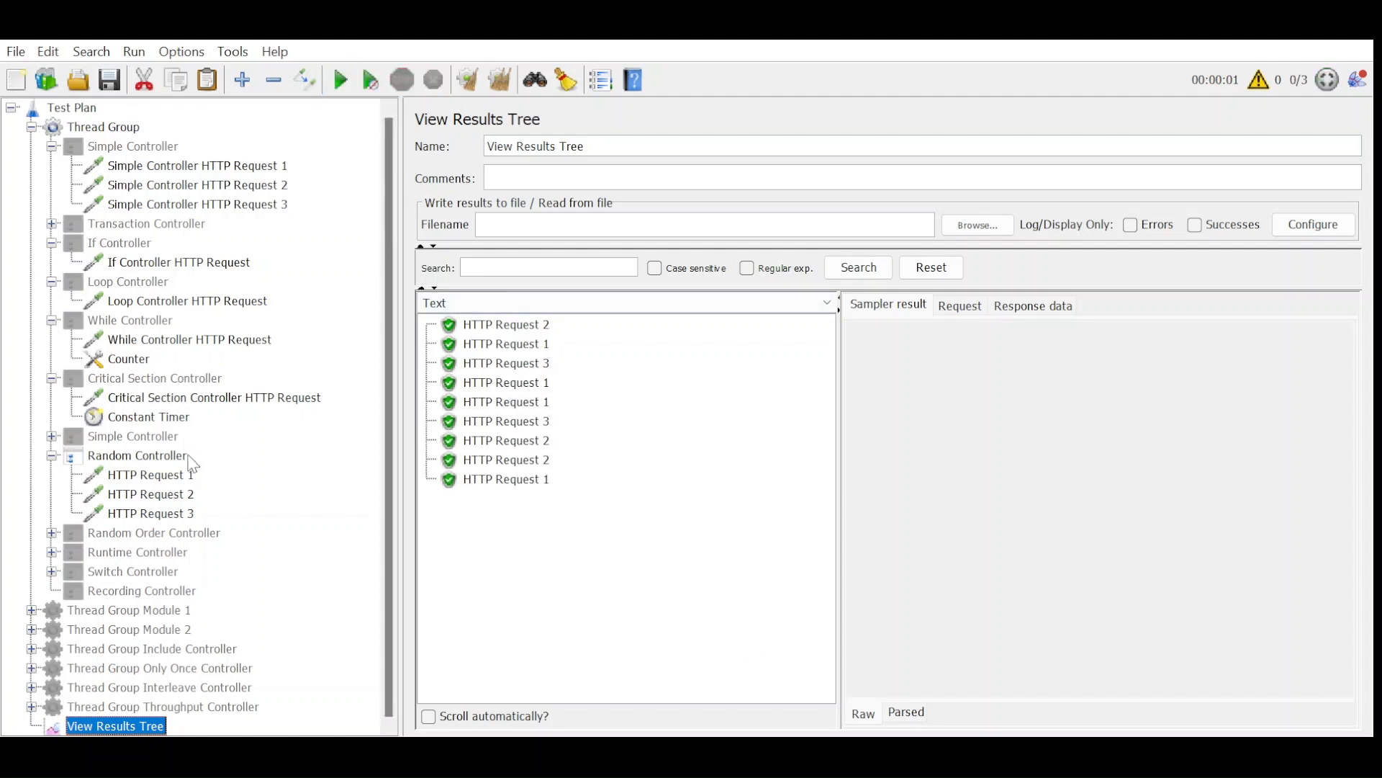
Enable the Random Order Controller in place of the Random Controller and run the test from cleared results.
left_click(133, 536)
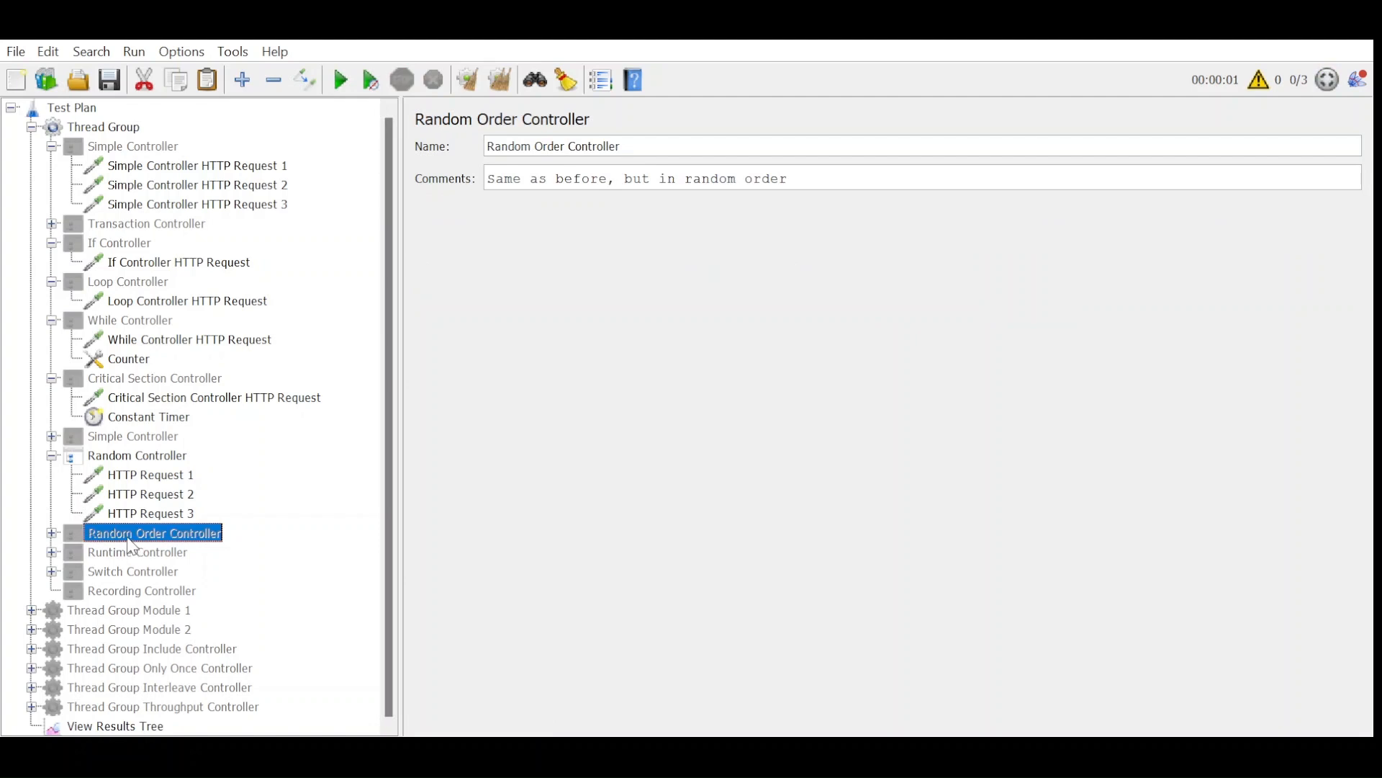
left_click(137, 461)
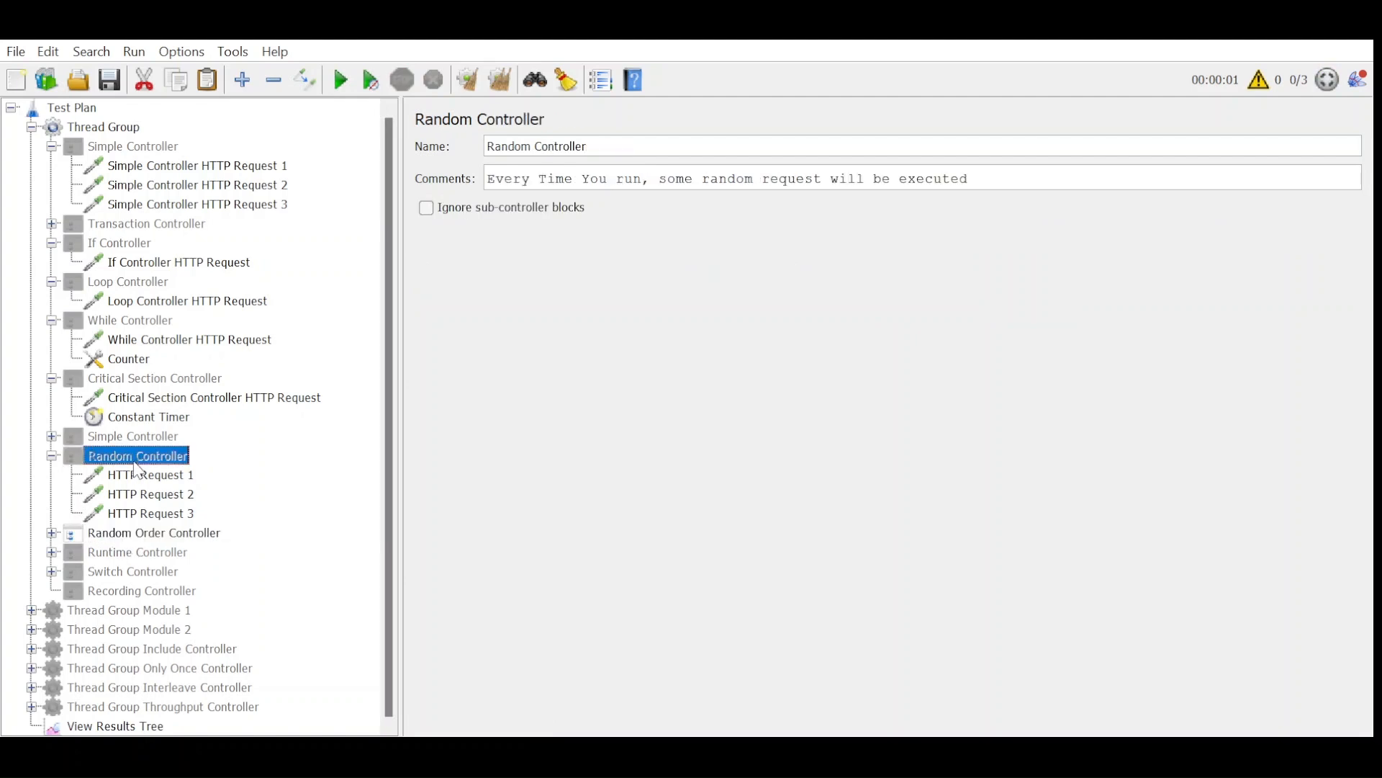
left_click(136, 727)
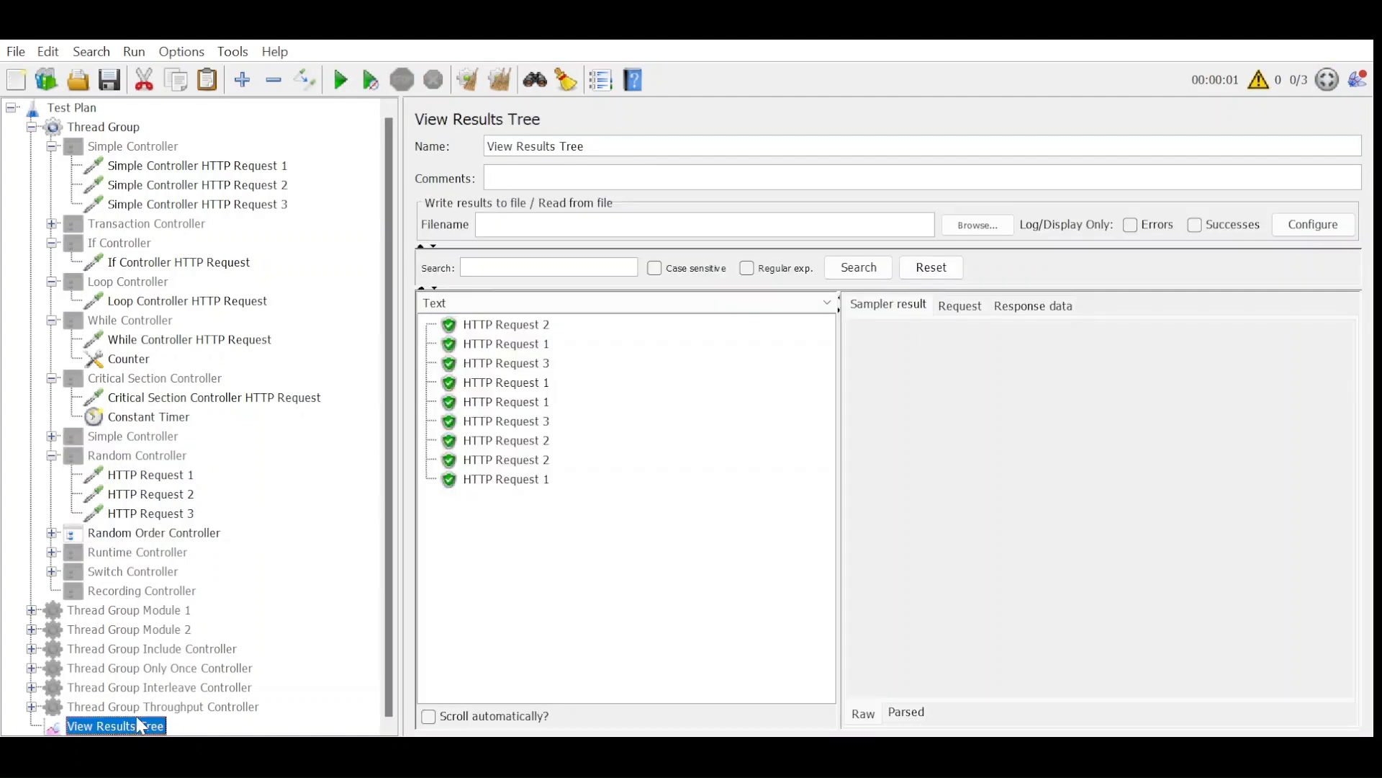
left_click(500, 77)
key("ctrl+r")
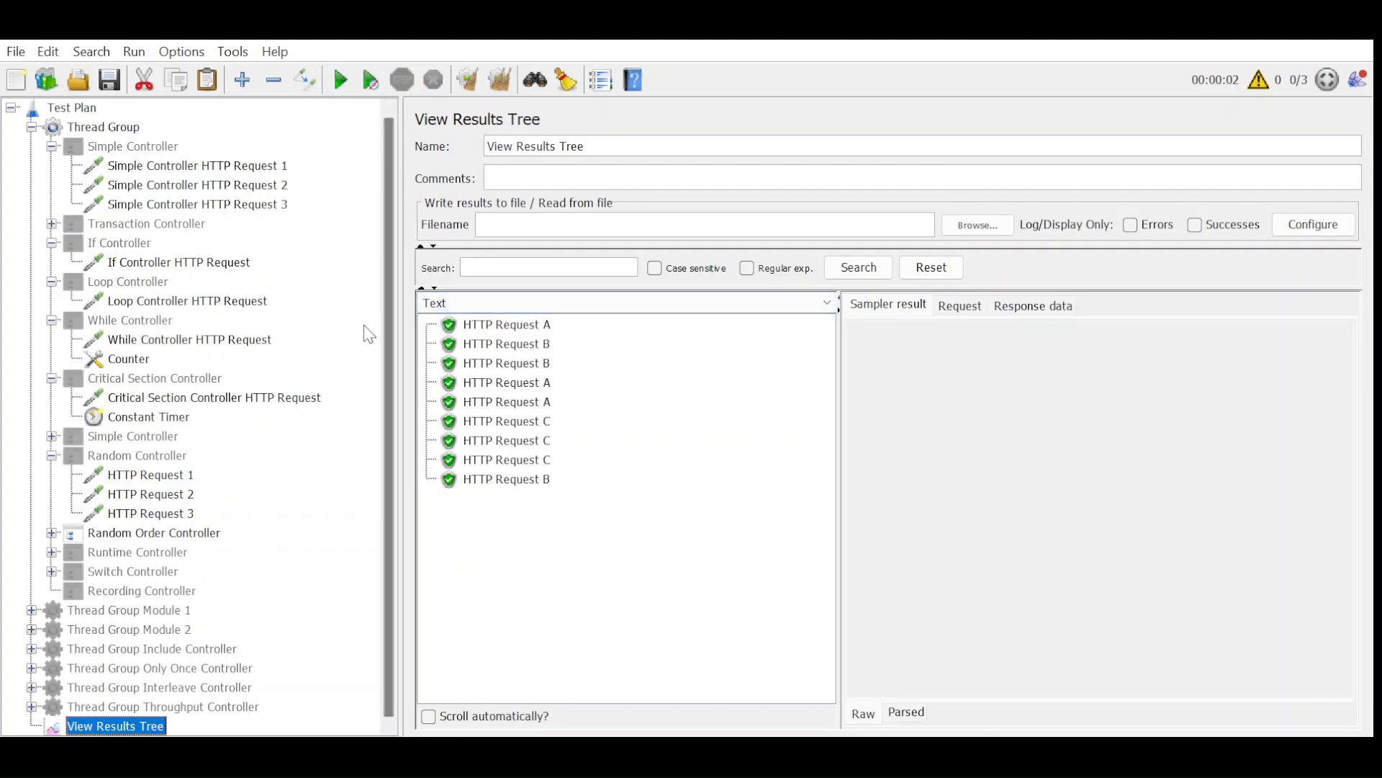
Review the Random Order Controller's comment, then rerun its test from cleared results in View Results Tree.
left_click(210, 530)
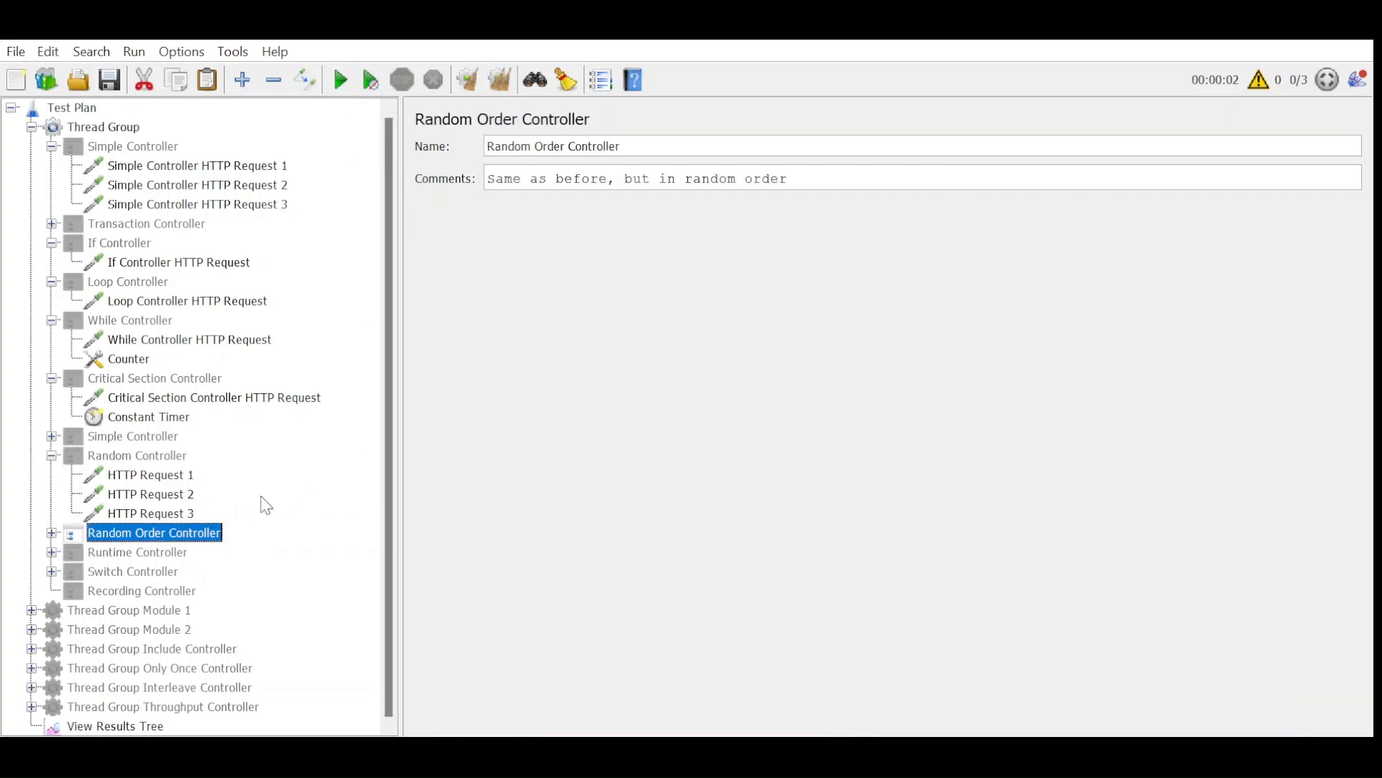
left_click(101, 723)
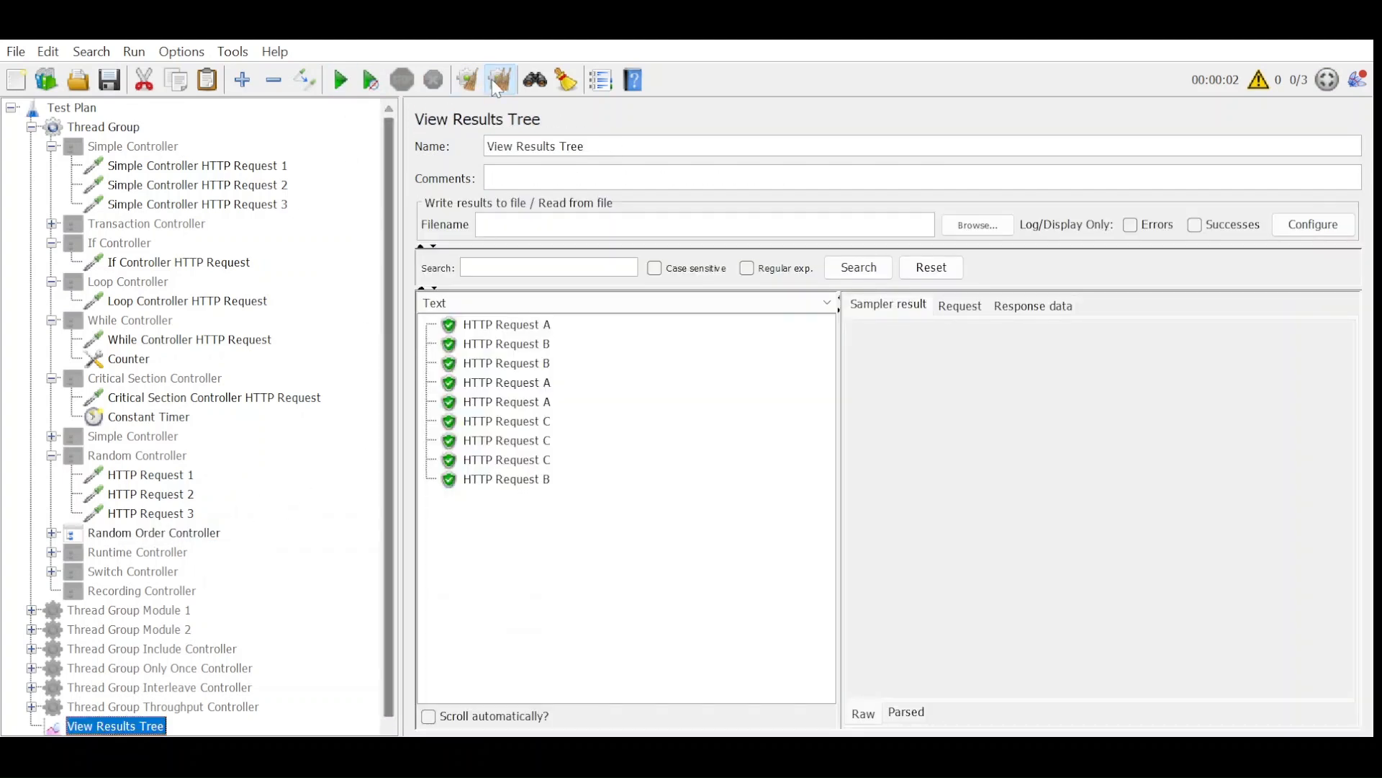
left_click(493, 80)
left_click(343, 80)
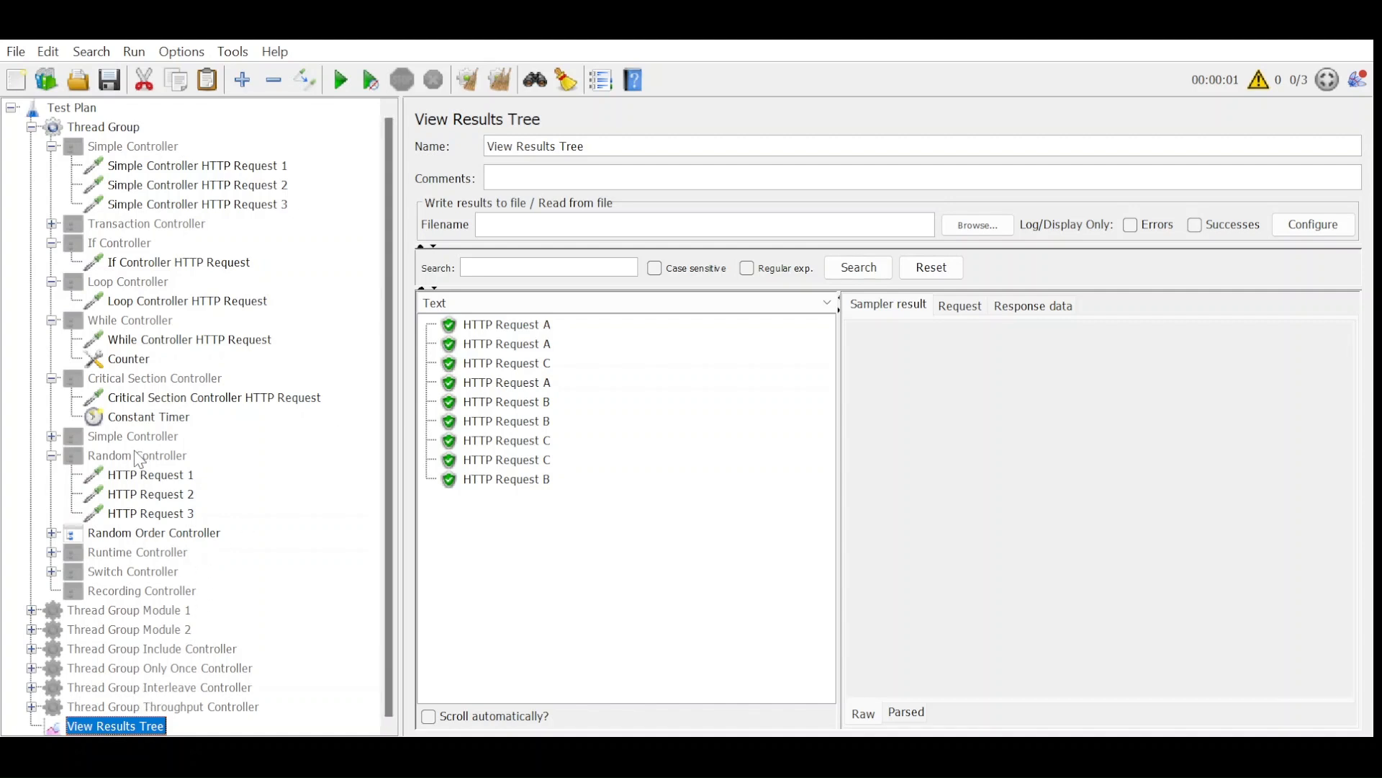
Expand the Random Order Controller's requests and set the Thread Group's number of threads (users) to 1.
mouse_move(139, 459)
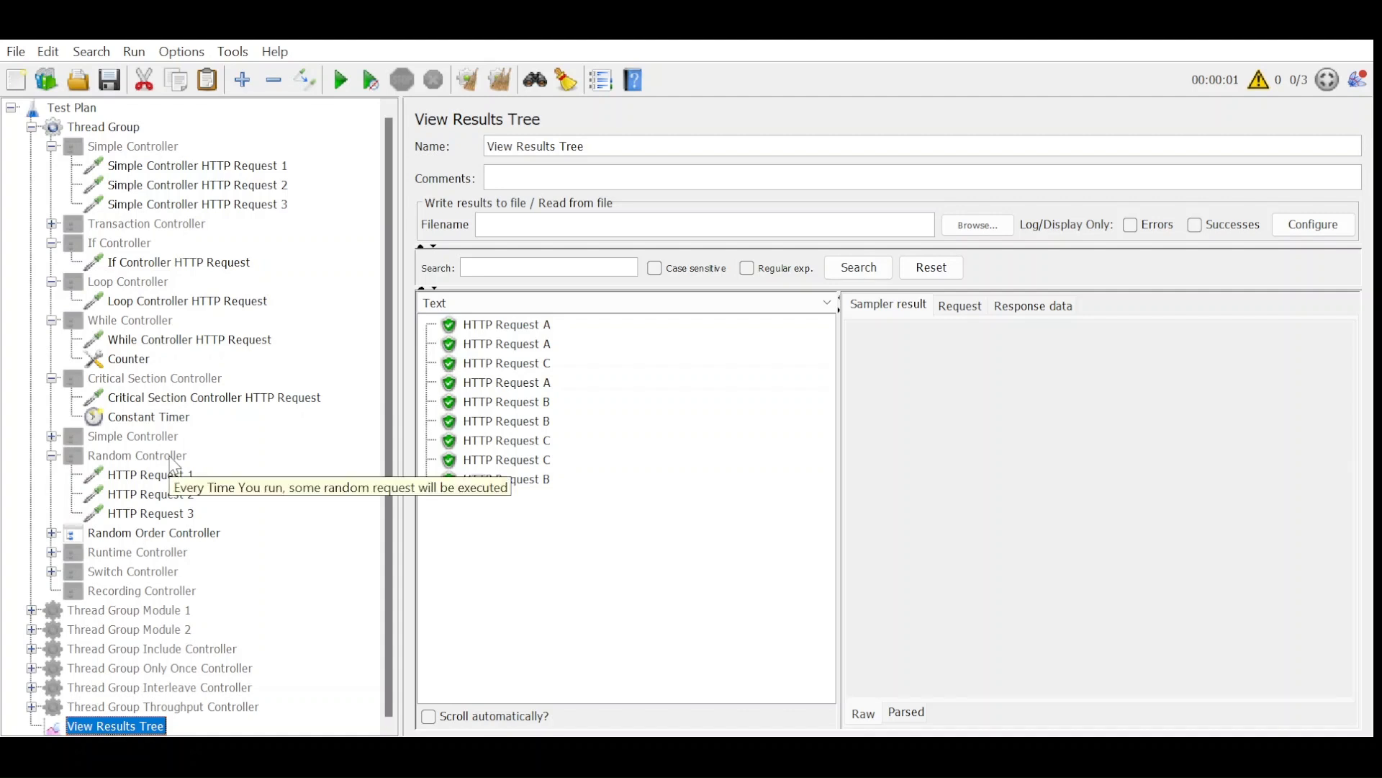
left_click(173, 533)
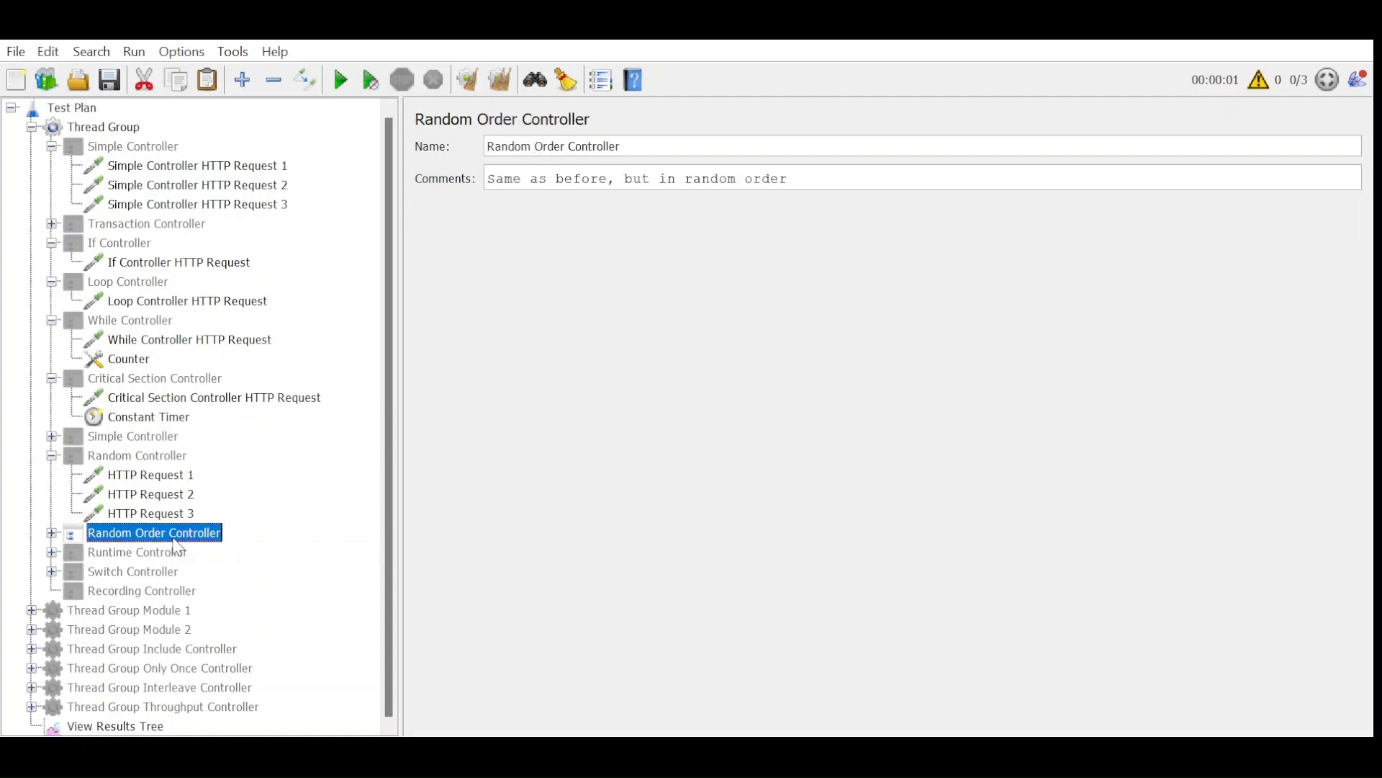
double_click(70, 532)
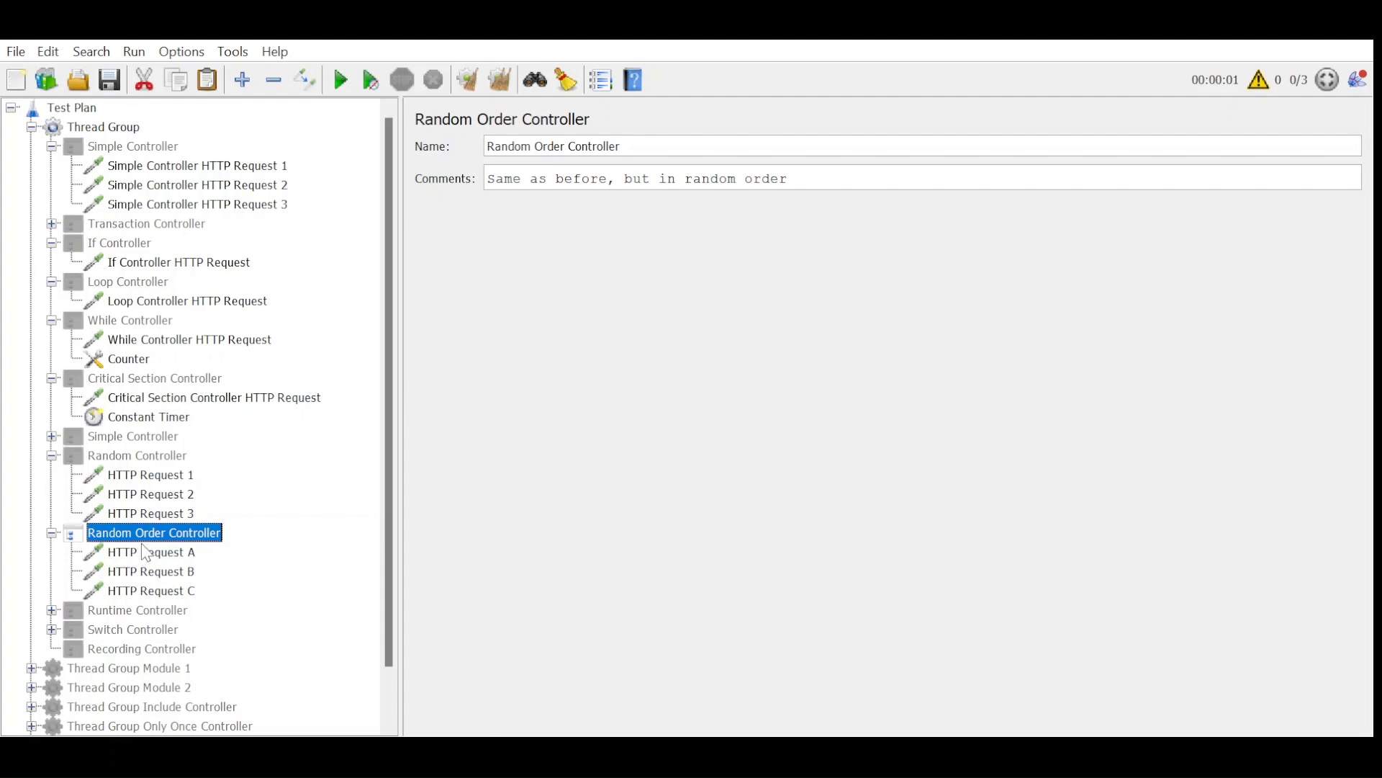
left_click(116, 130)
left_click_drag(613, 301, 547, 303)
scroll(37, 576, "down", 1)
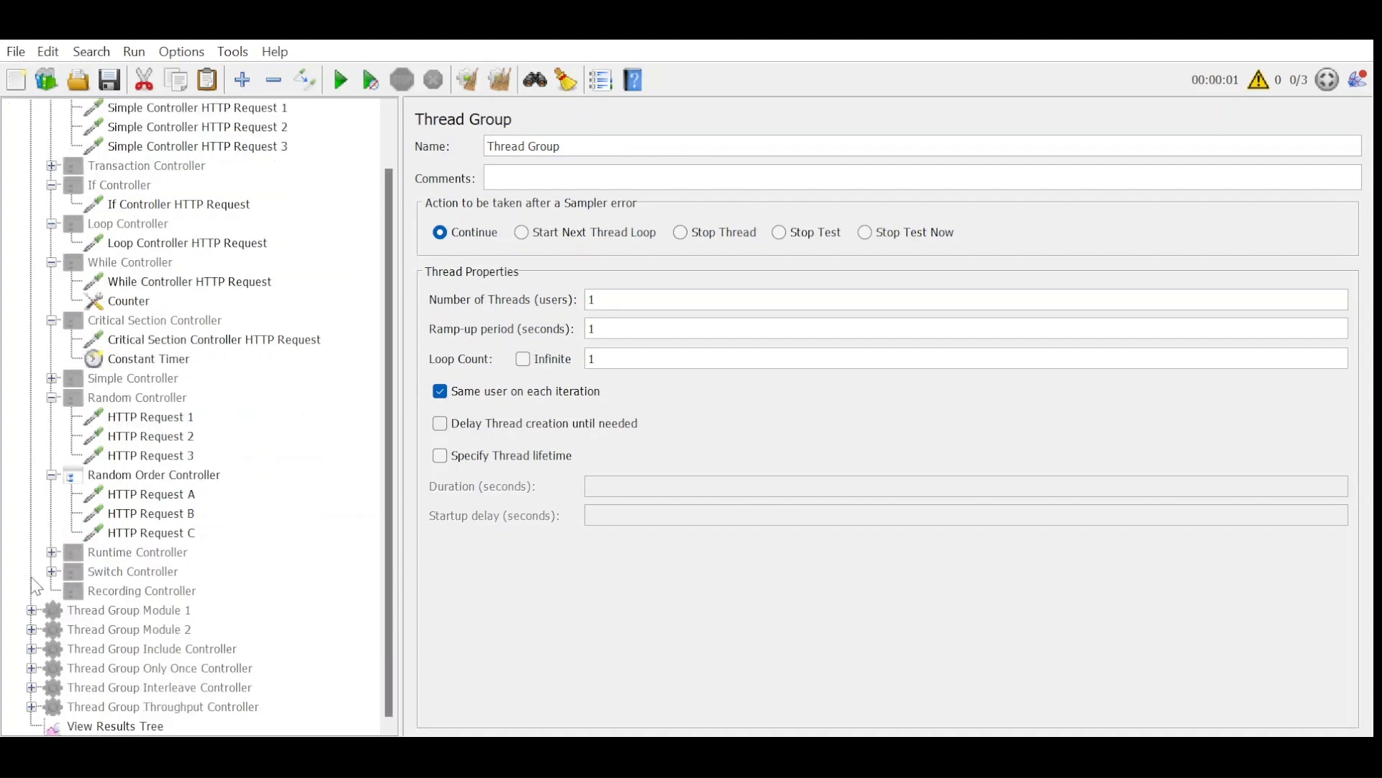
Run the Random Order Controller test with the single thread from cleared results in View Results Tree.
left_click(113, 478)
left_click(119, 726)
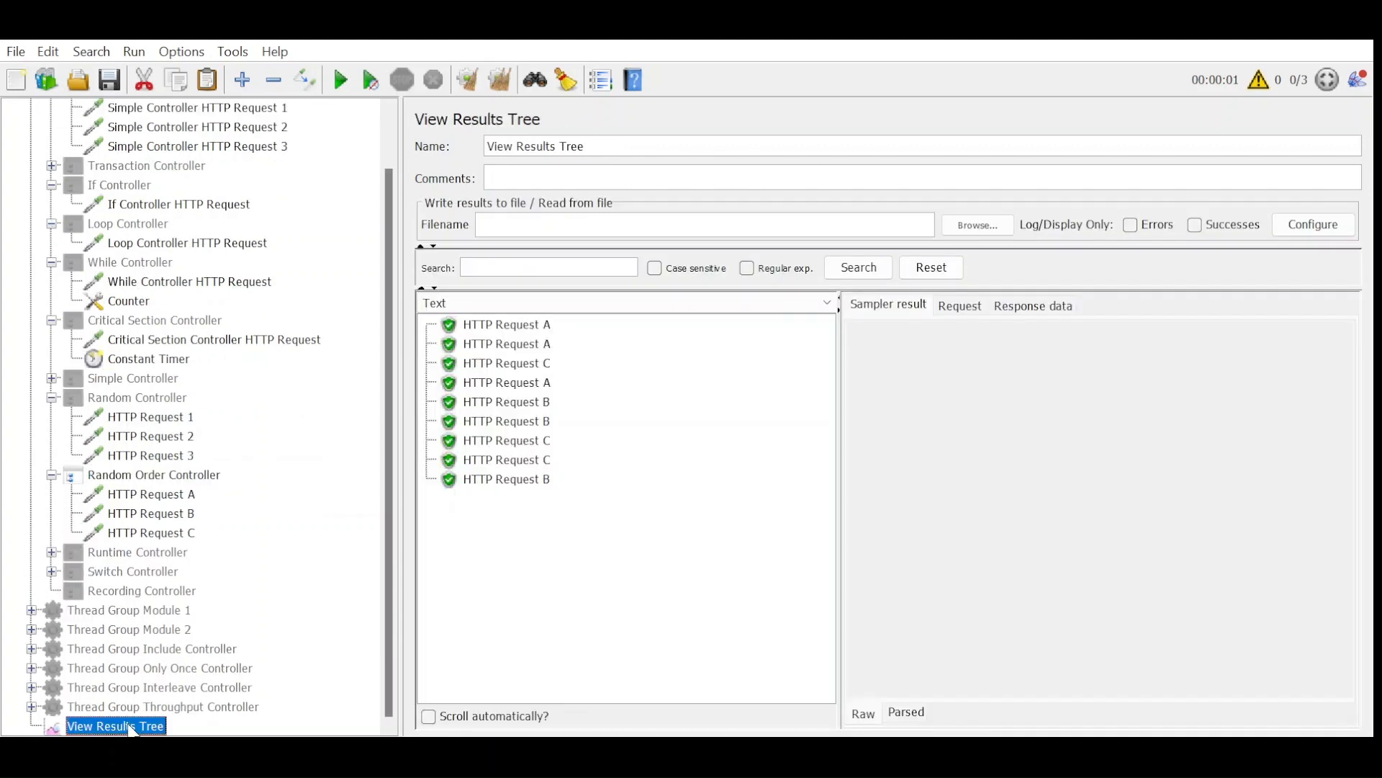
left_click(506, 85)
key("ctrl+r")
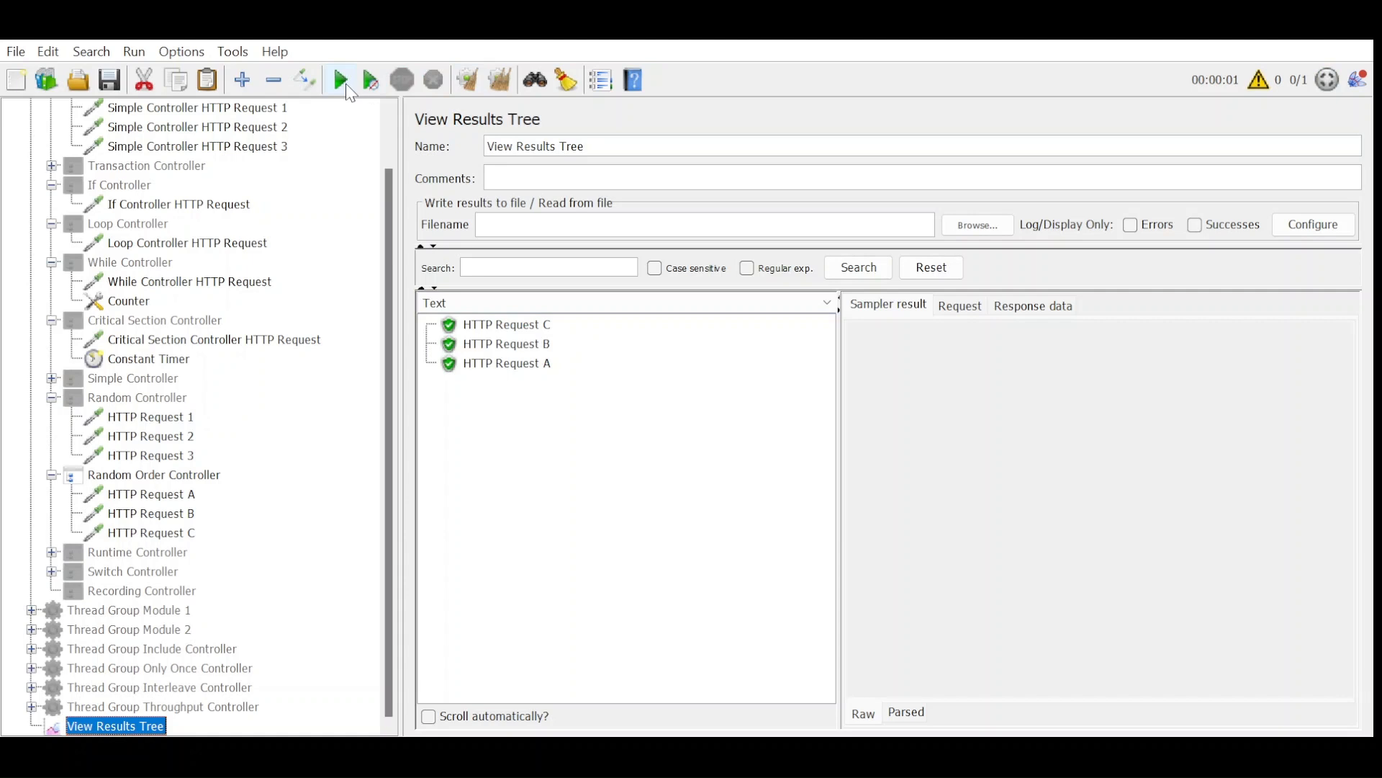
Enable the Random Controller in place of the Random Order Controller and run the test, keeping the earlier results for comparison.
left_click(160, 404)
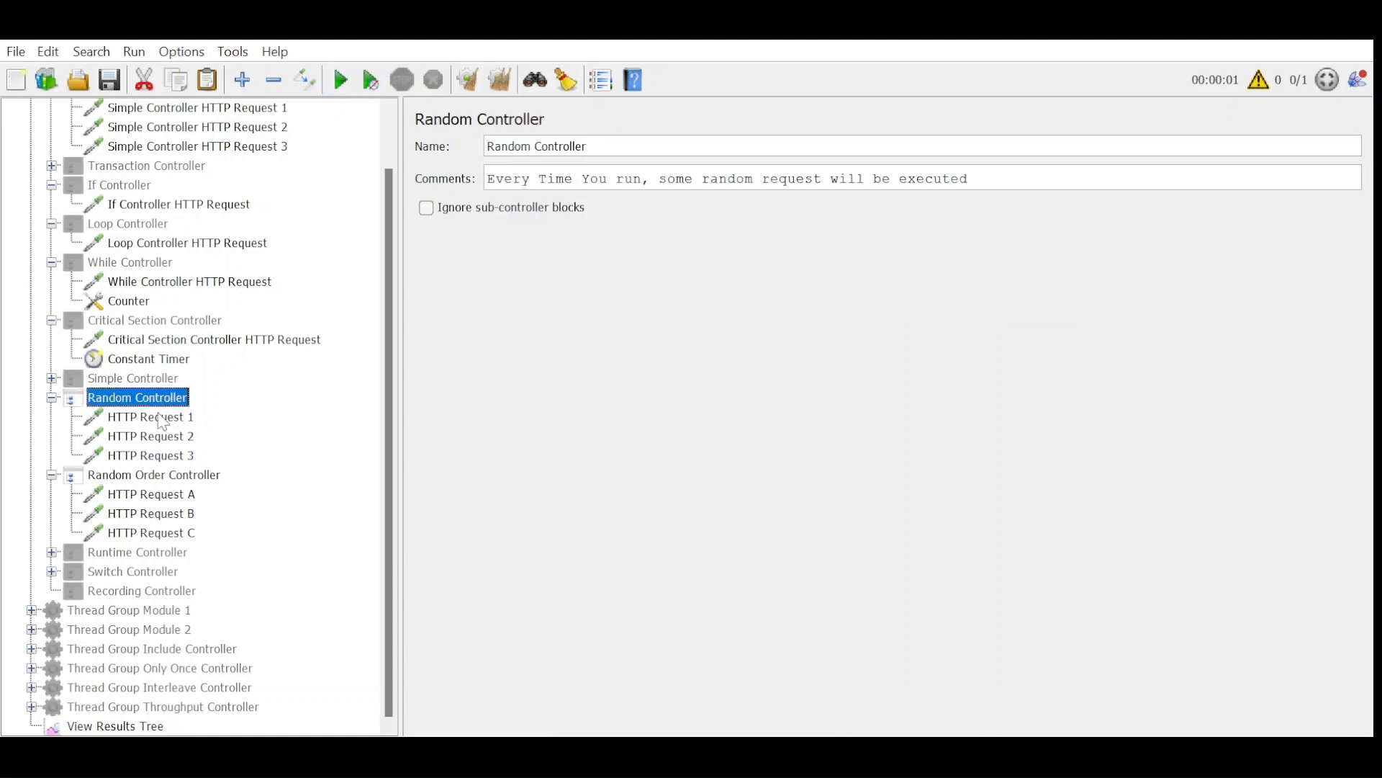
left_click(133, 478)
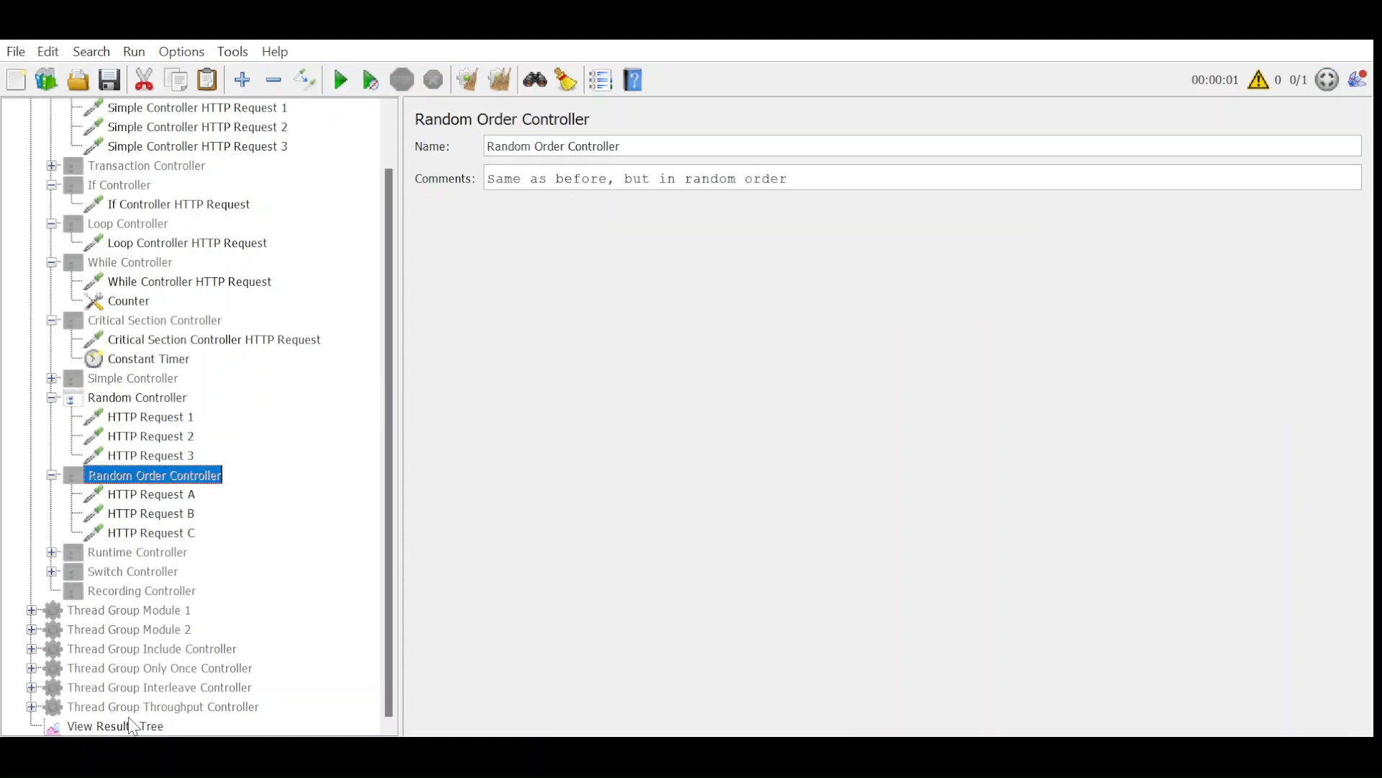
left_click(132, 726)
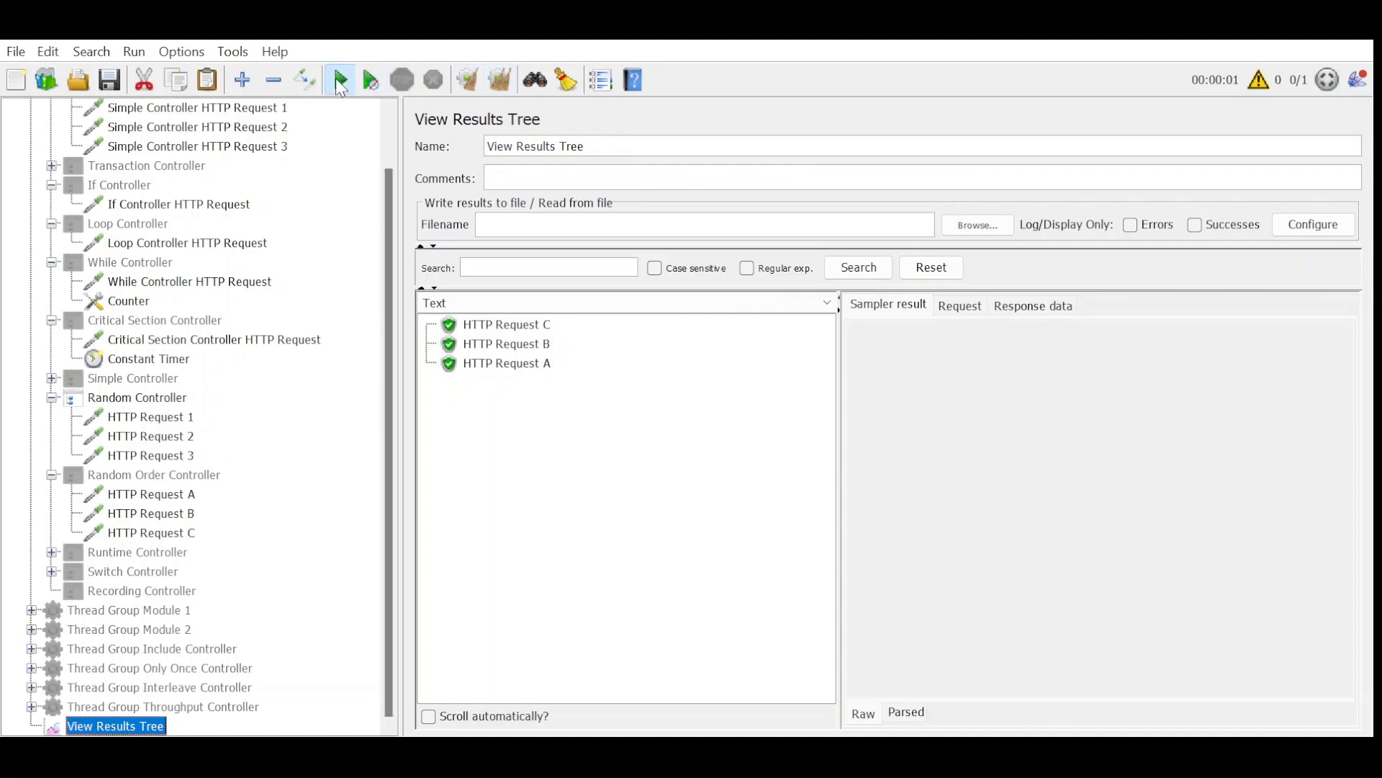
Enable the Runtime Controller in place of the Random Controller and expand its HTTP requests.
left_click(108, 400)
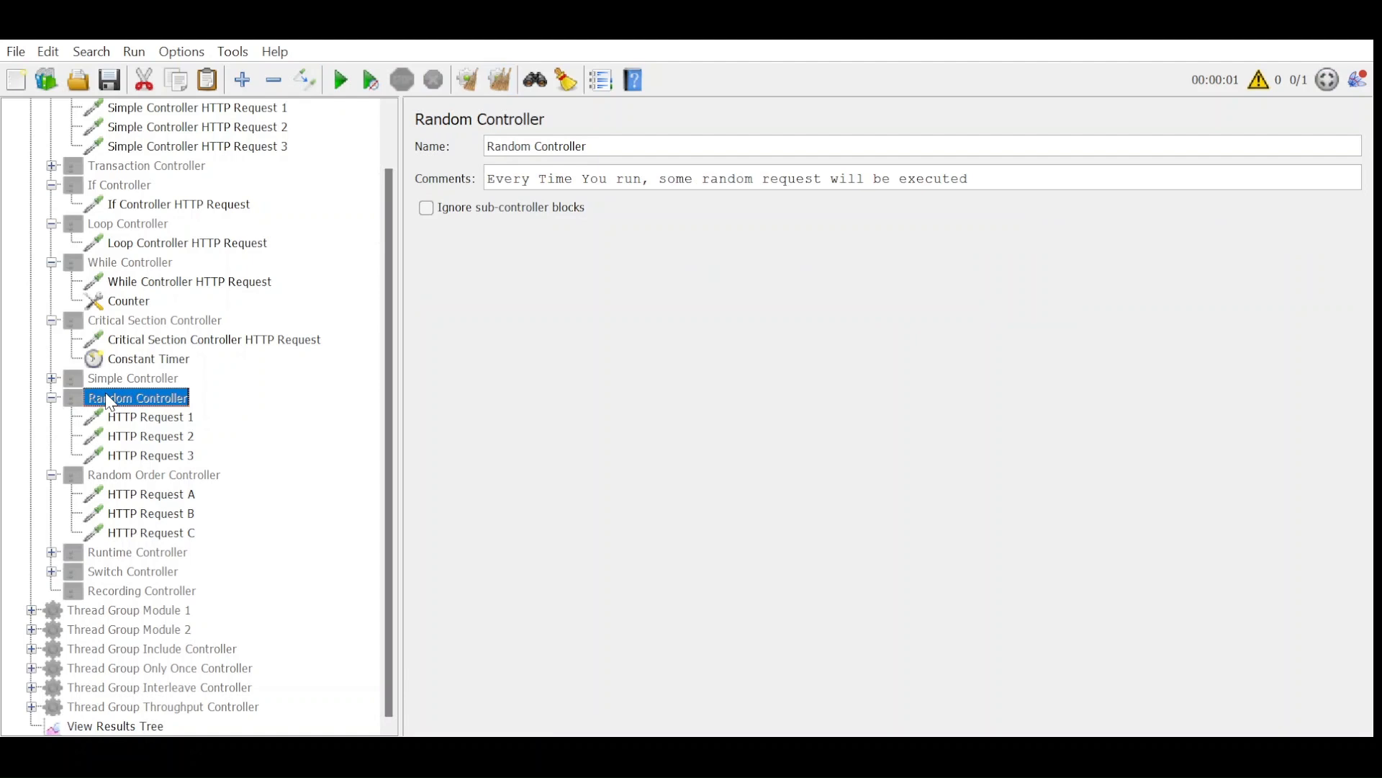
left_click(129, 559)
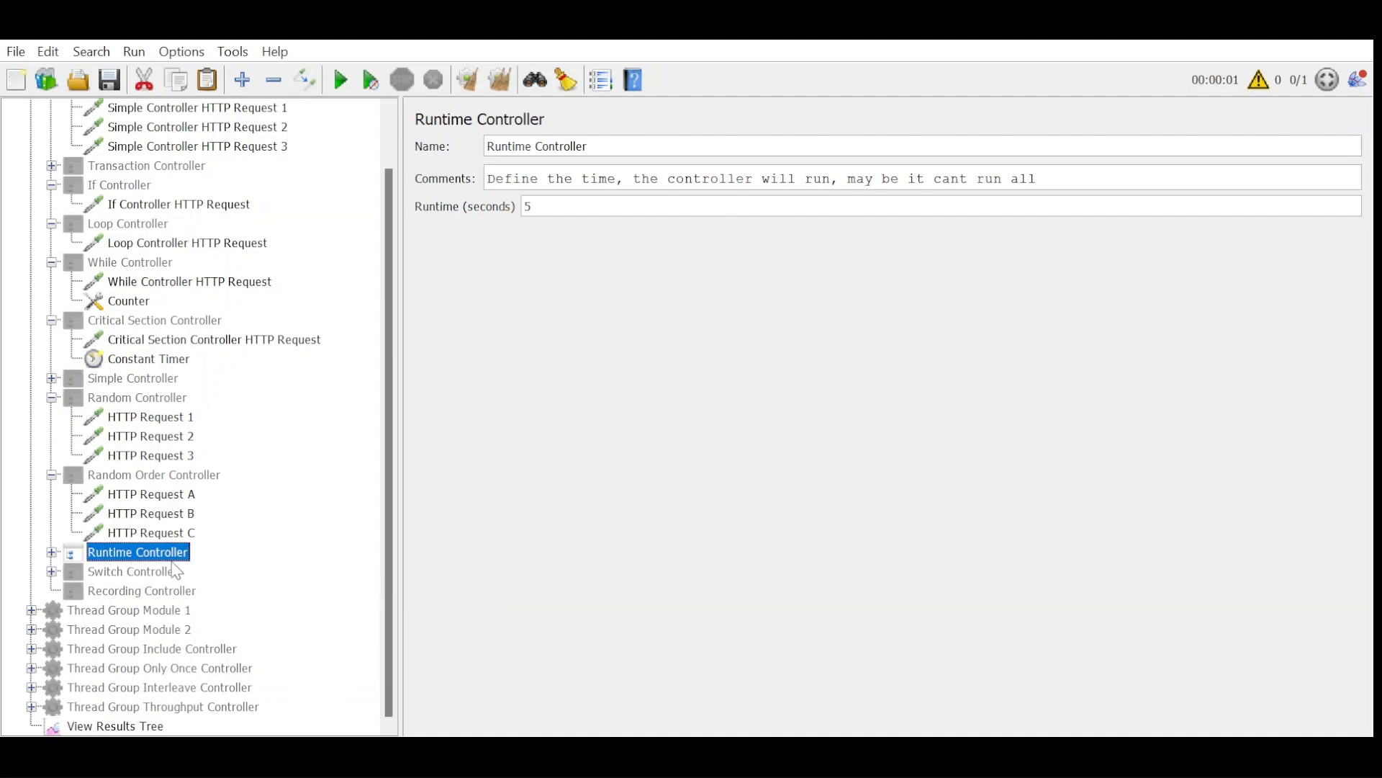
left_click(51, 553)
scroll(287, 525, "down", 1)
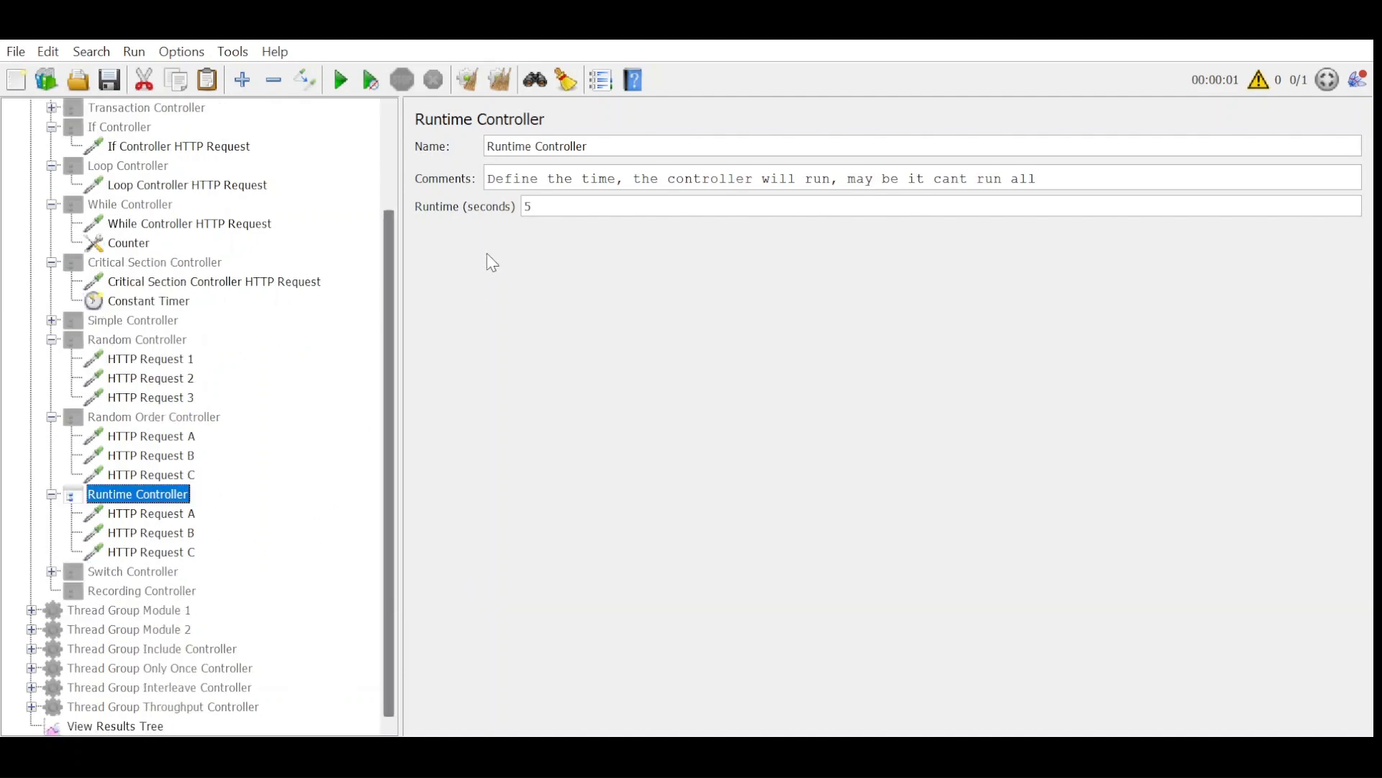
Change the Runtime Controller's runtime in seconds and run the test from cleared results in View Results Tree.
left_click_drag(557, 213, 454, 218)
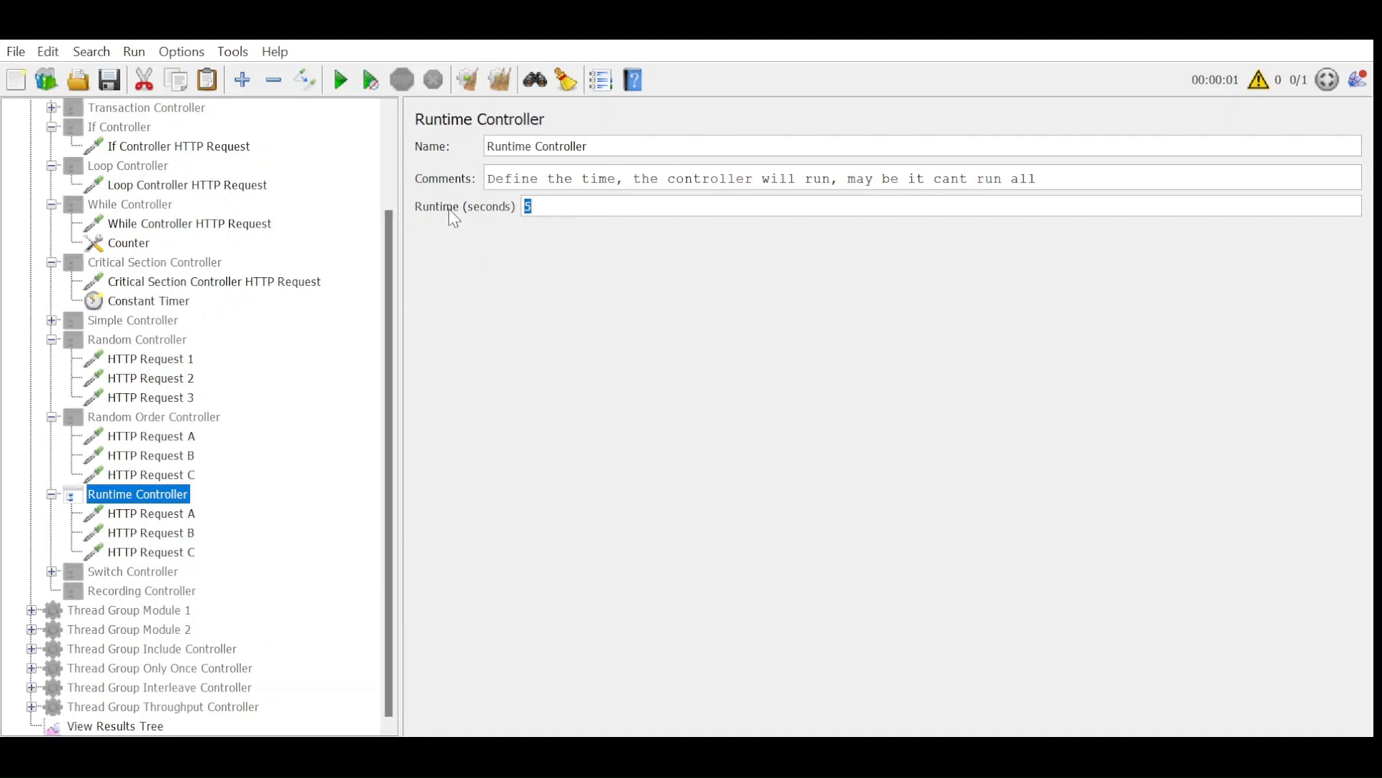
left_click(115, 726)
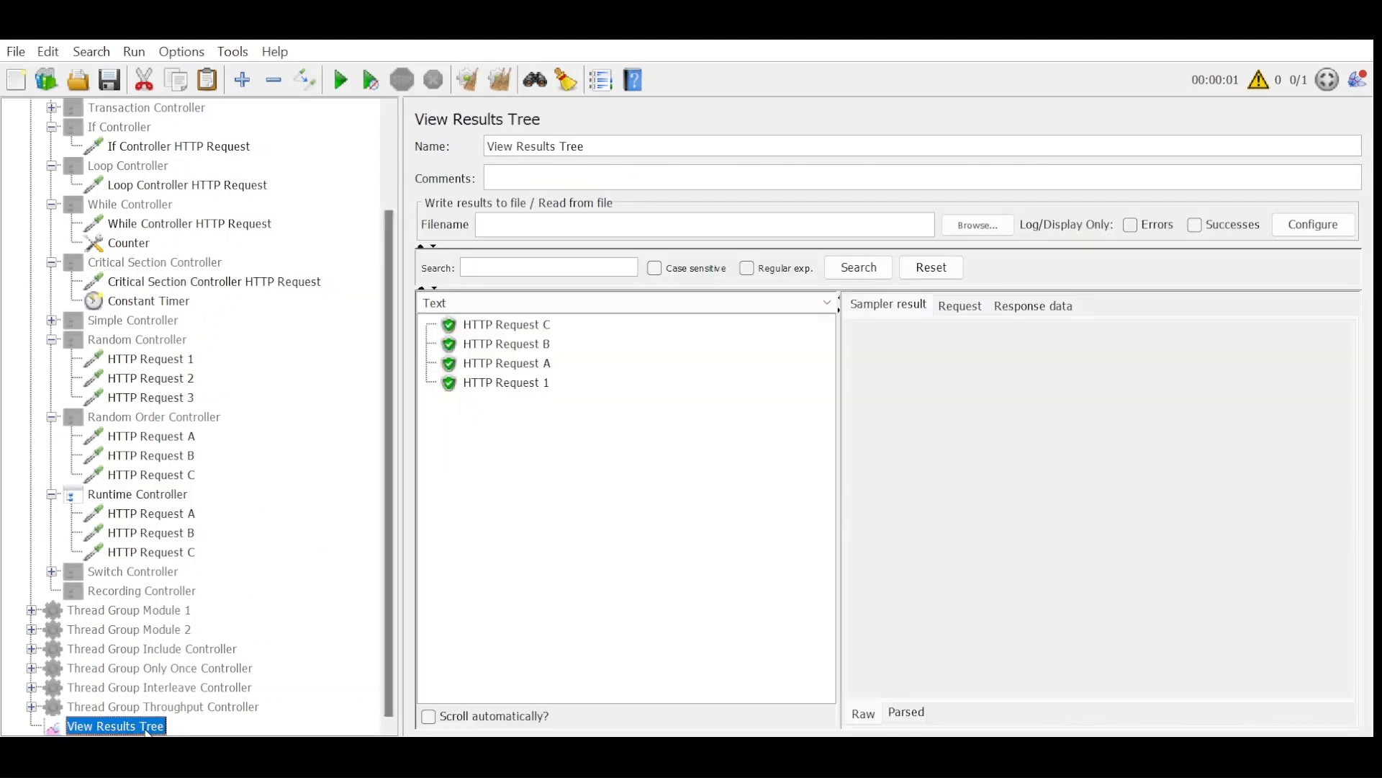
left_click(499, 79)
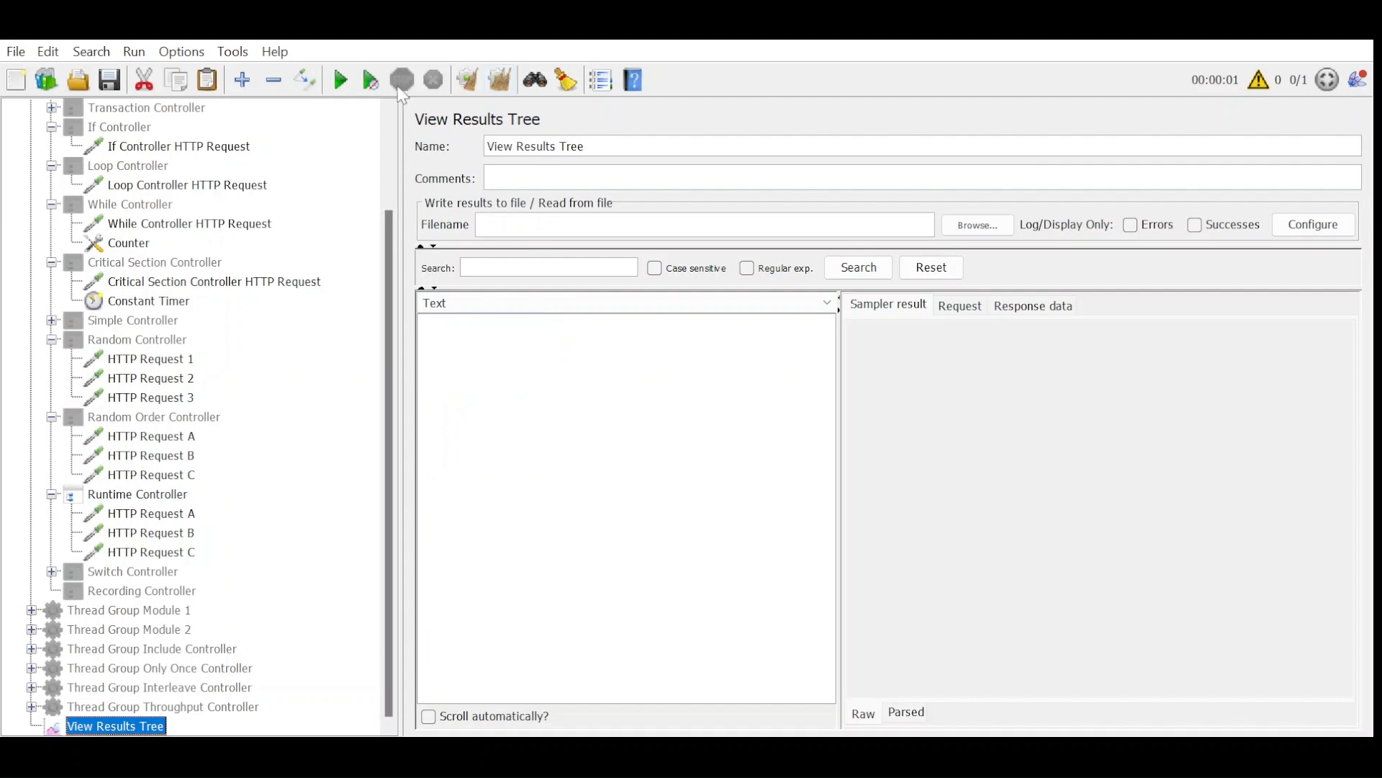
left_click(340, 82)
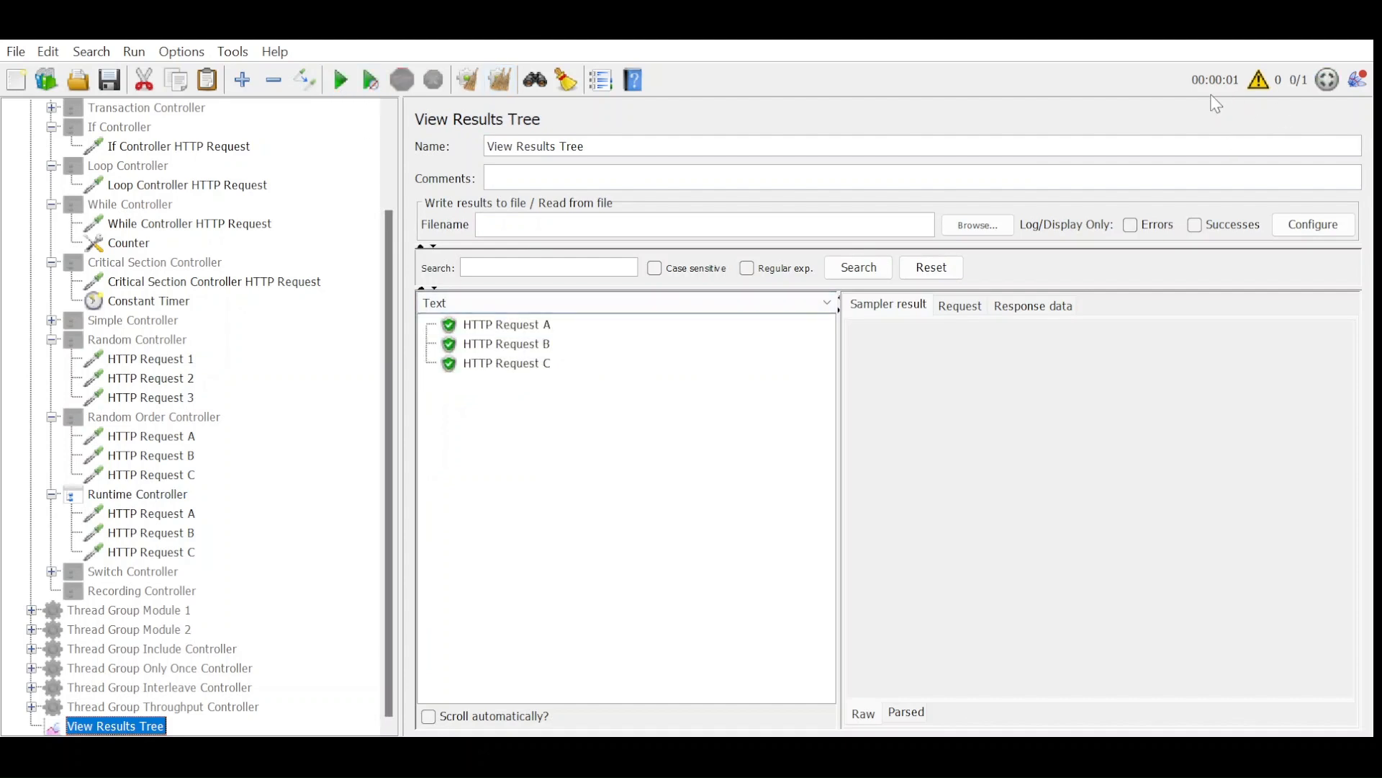
Set the Runtime Controller's runtime to 5 seconds and run the test from cleared results.
left_click(114, 504)
double_click(537, 210)
type("5")
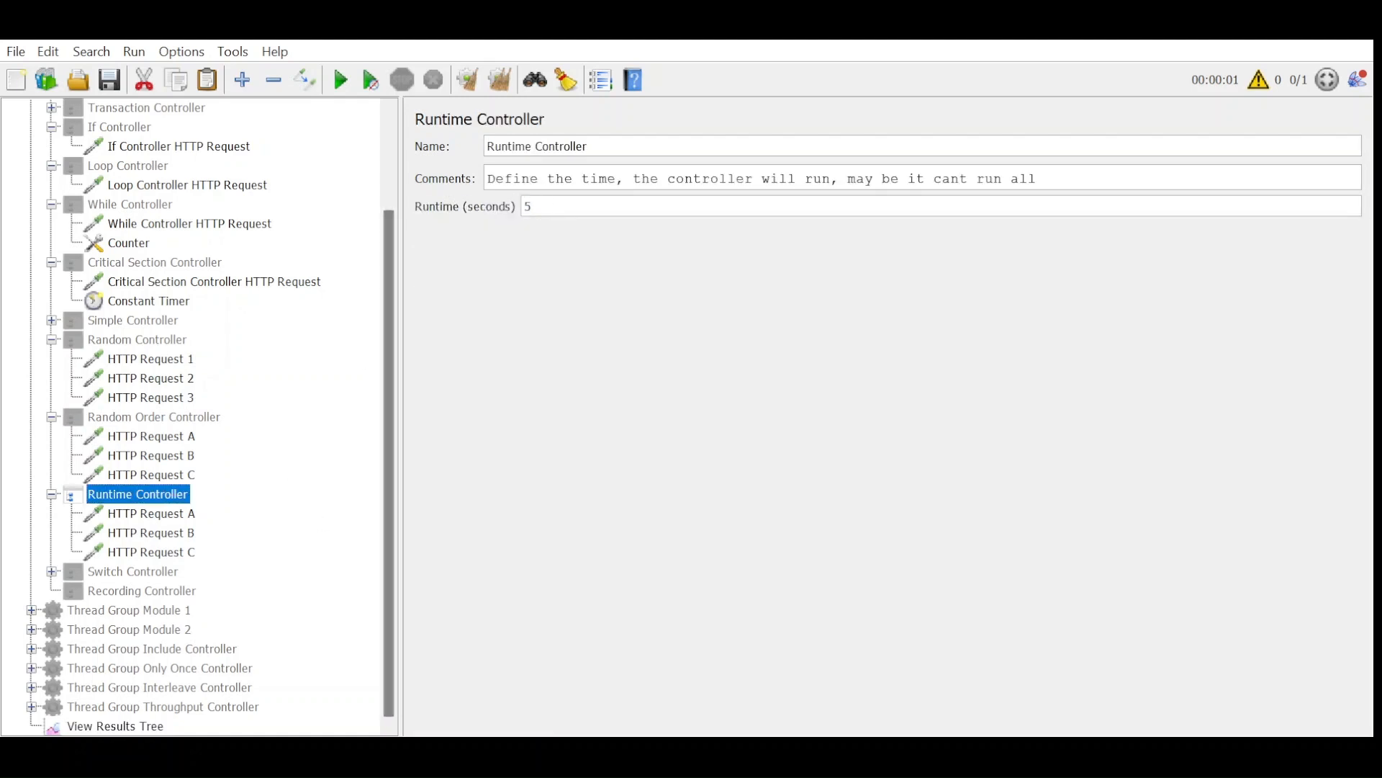
left_click(116, 726)
left_click(469, 81)
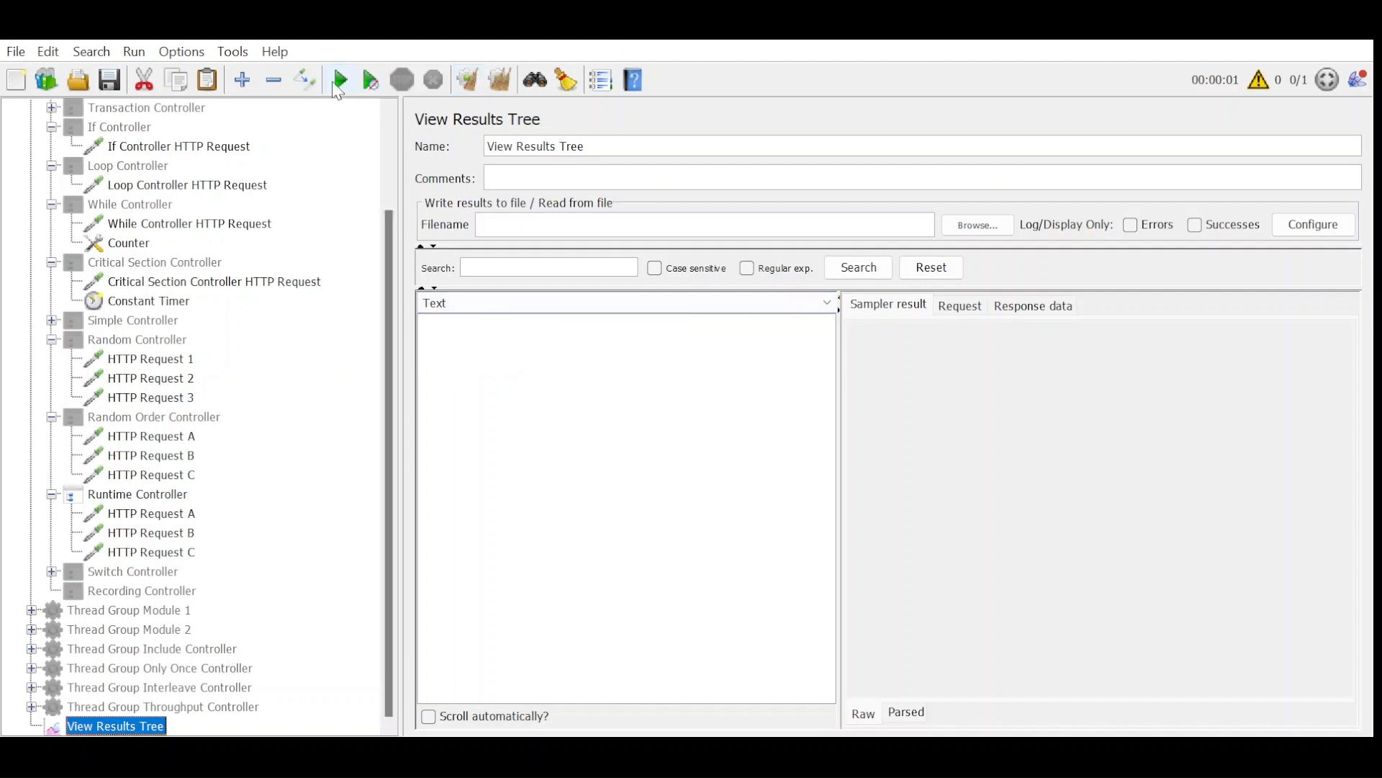
key("ctrl+r")
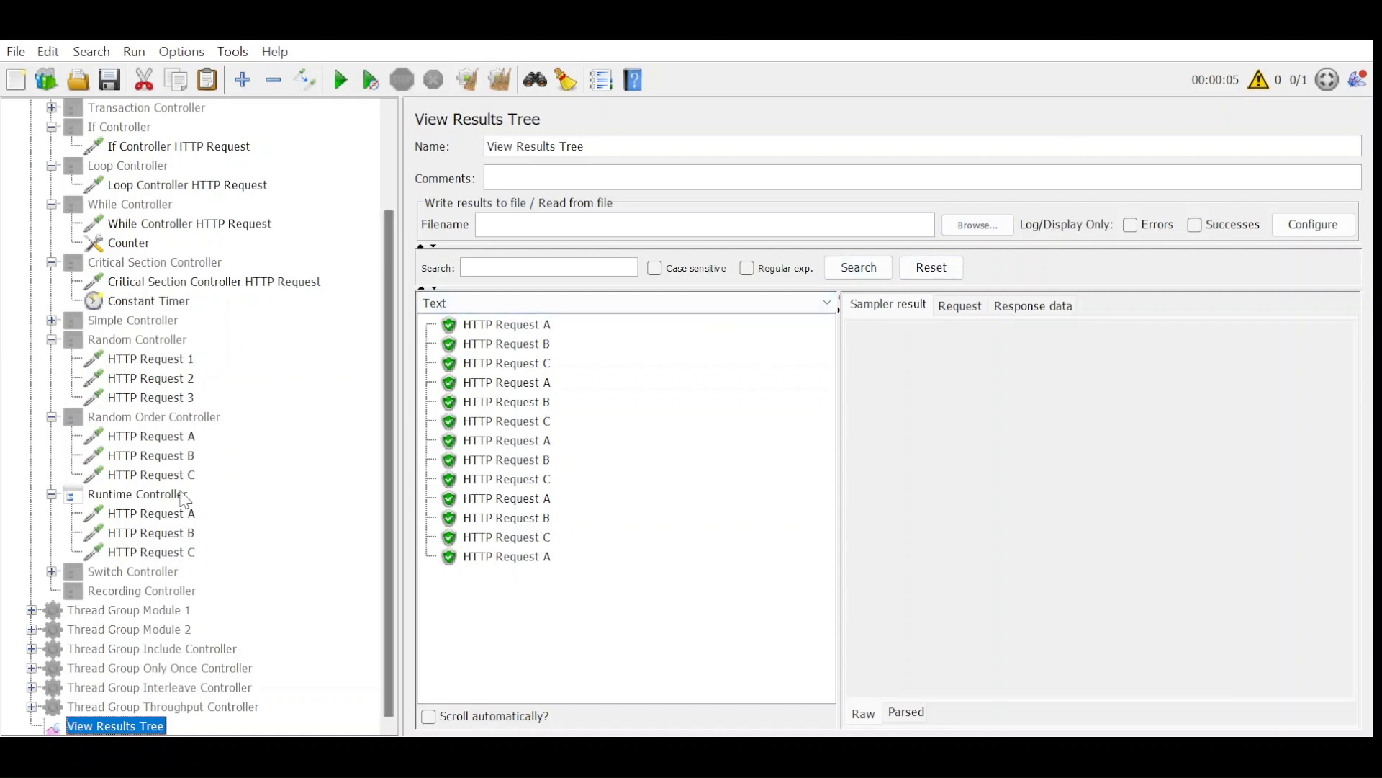
Enable the Switch Controller in place of the Runtime Controller and expand its HTTP requests.
left_click(180, 497)
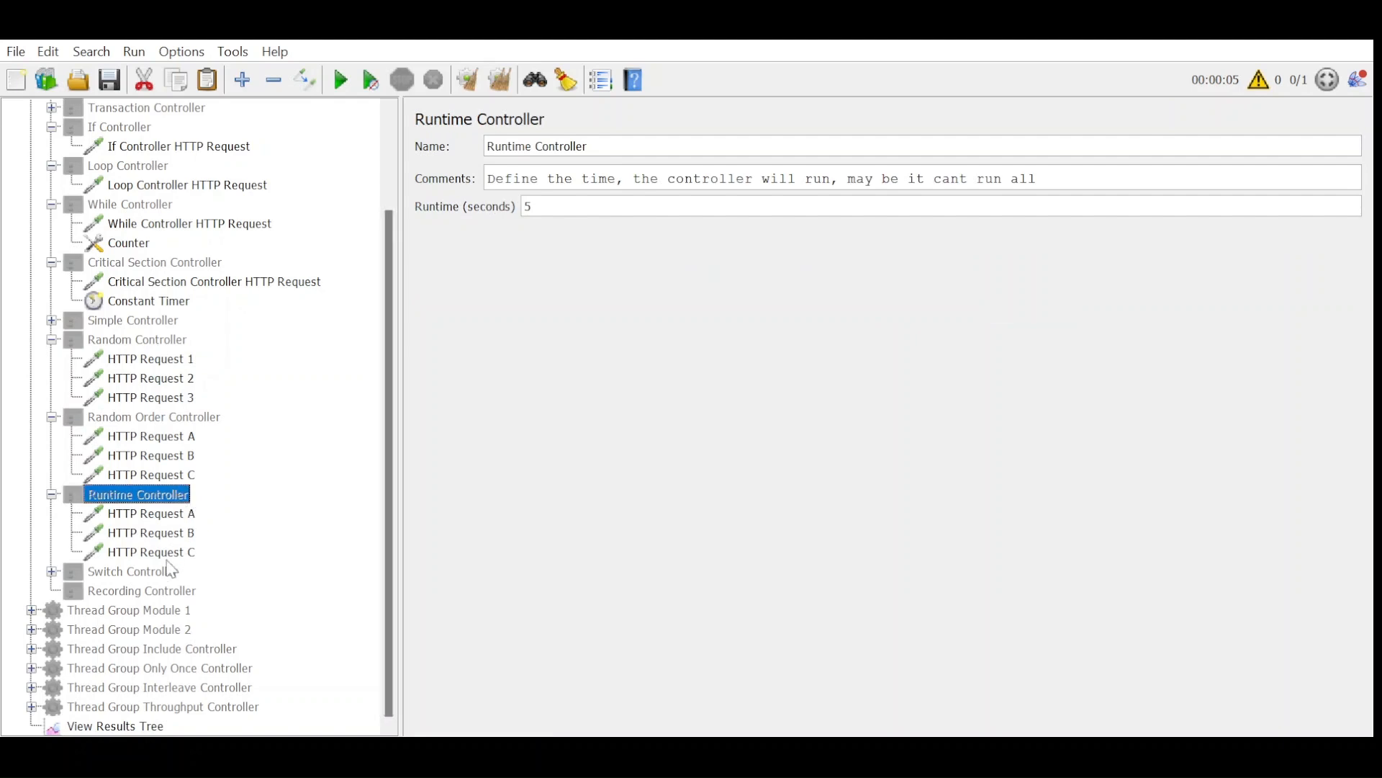
left_click(154, 574)
left_click(51, 571)
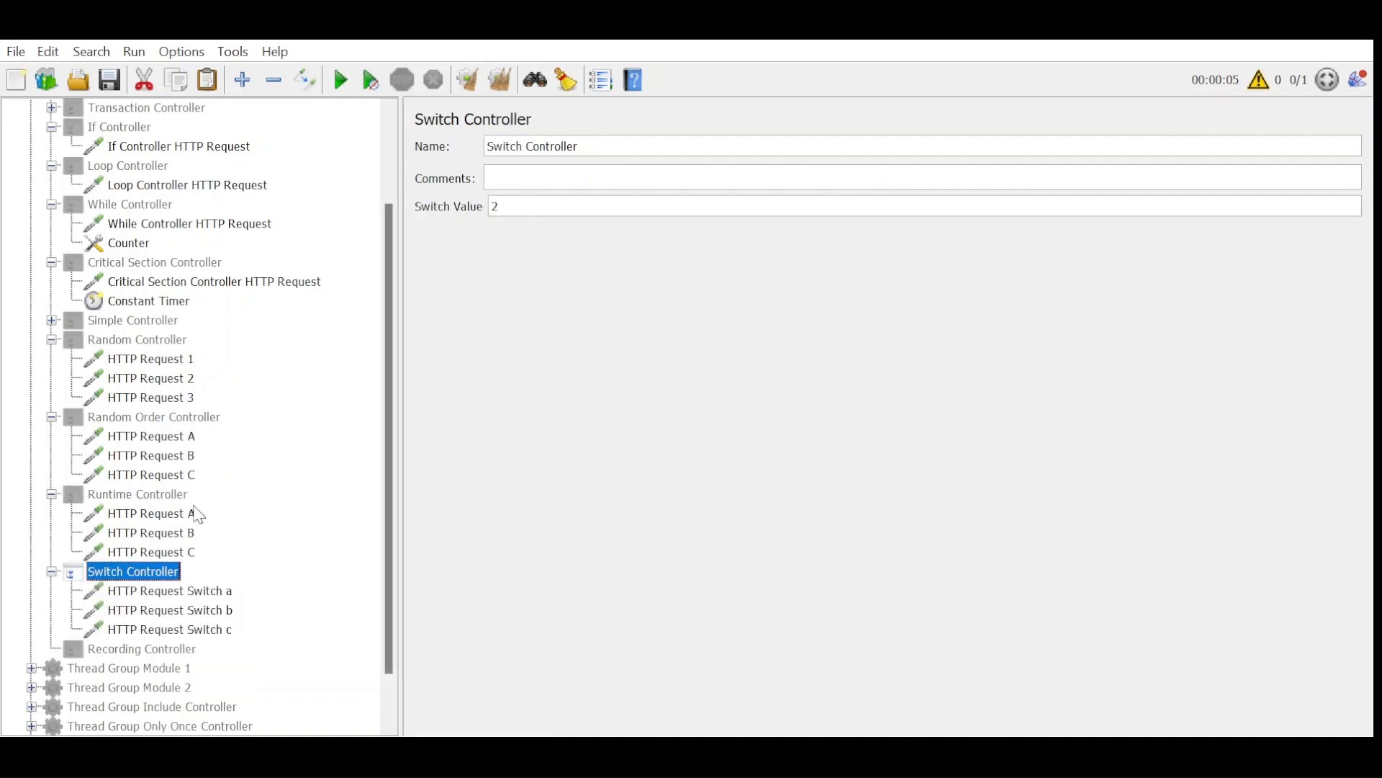
scroll(260, 487, "down", 1)
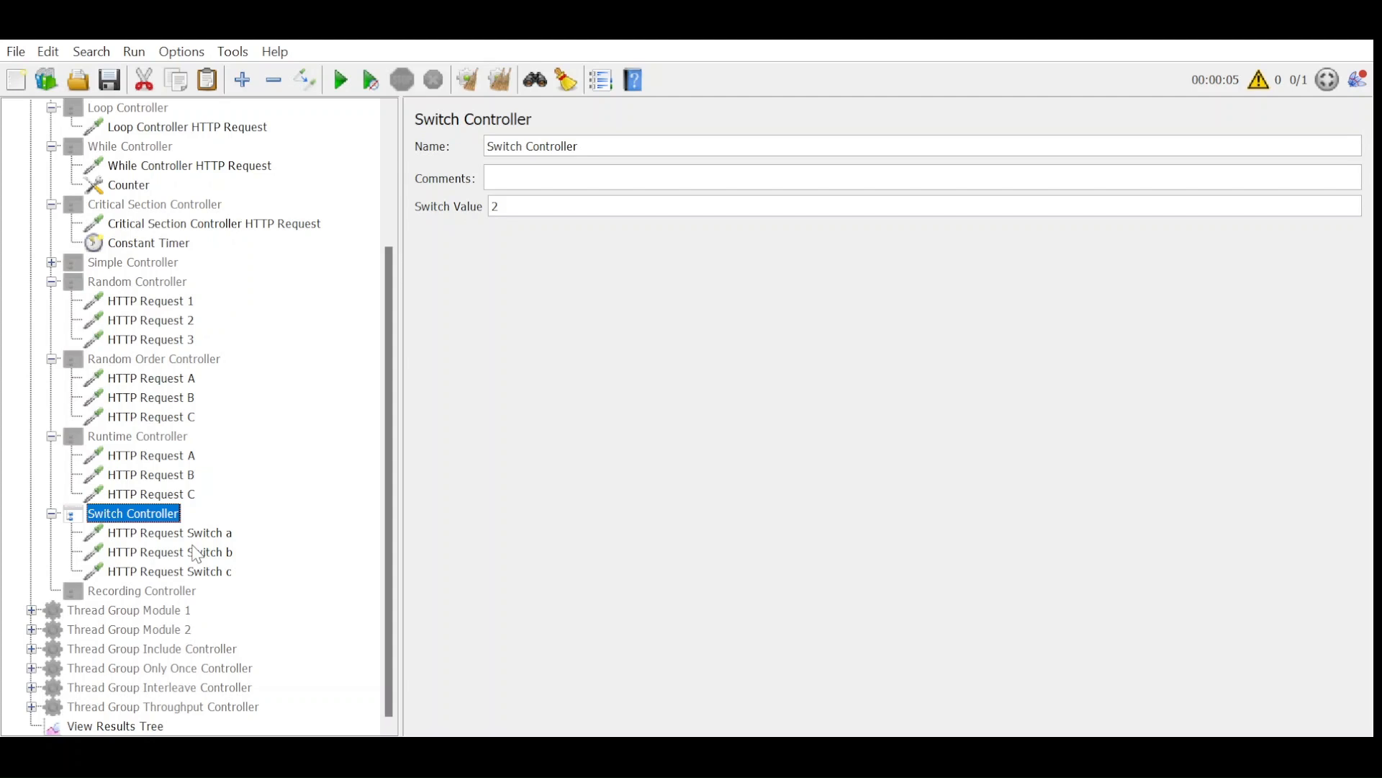
Set the Switch Controller's switch value to 0 and run the test from cleared results.
double_click(495, 207)
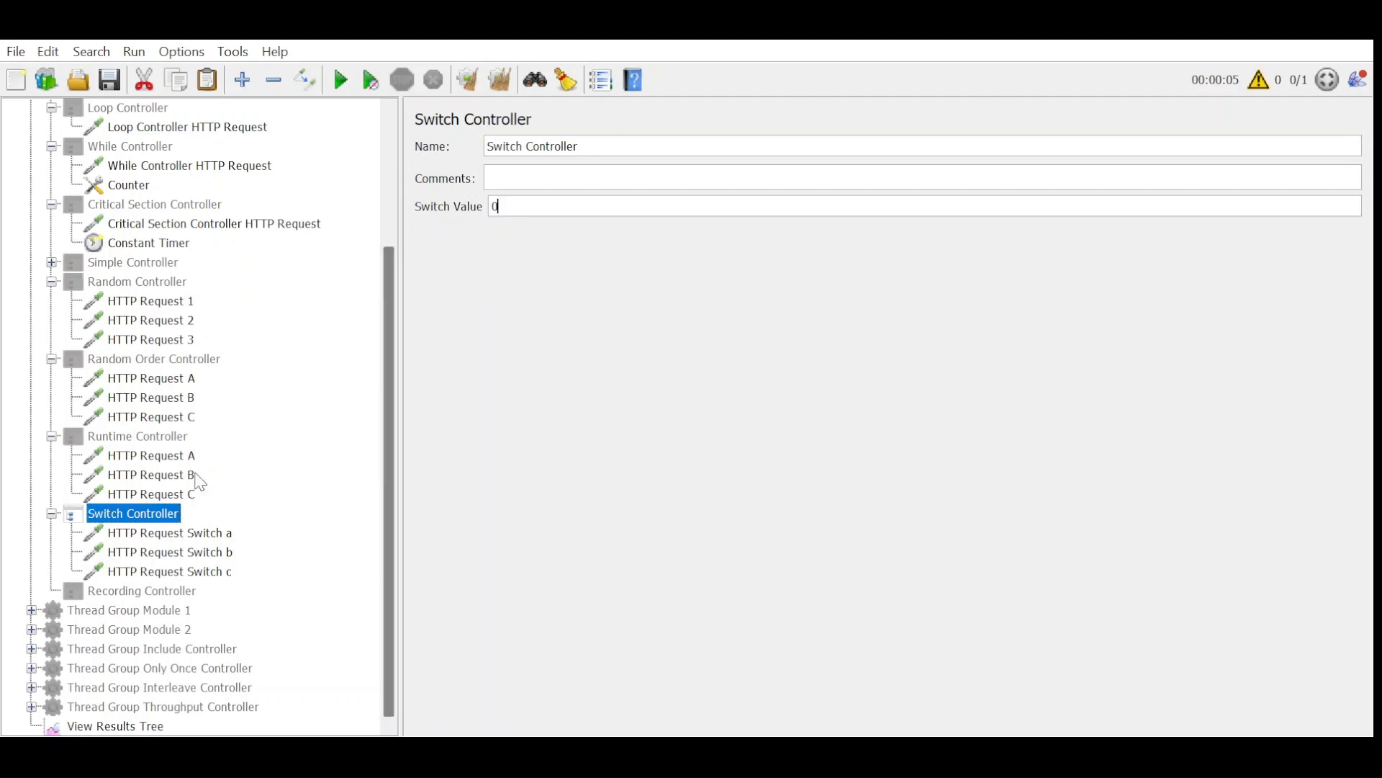
left_click(147, 726)
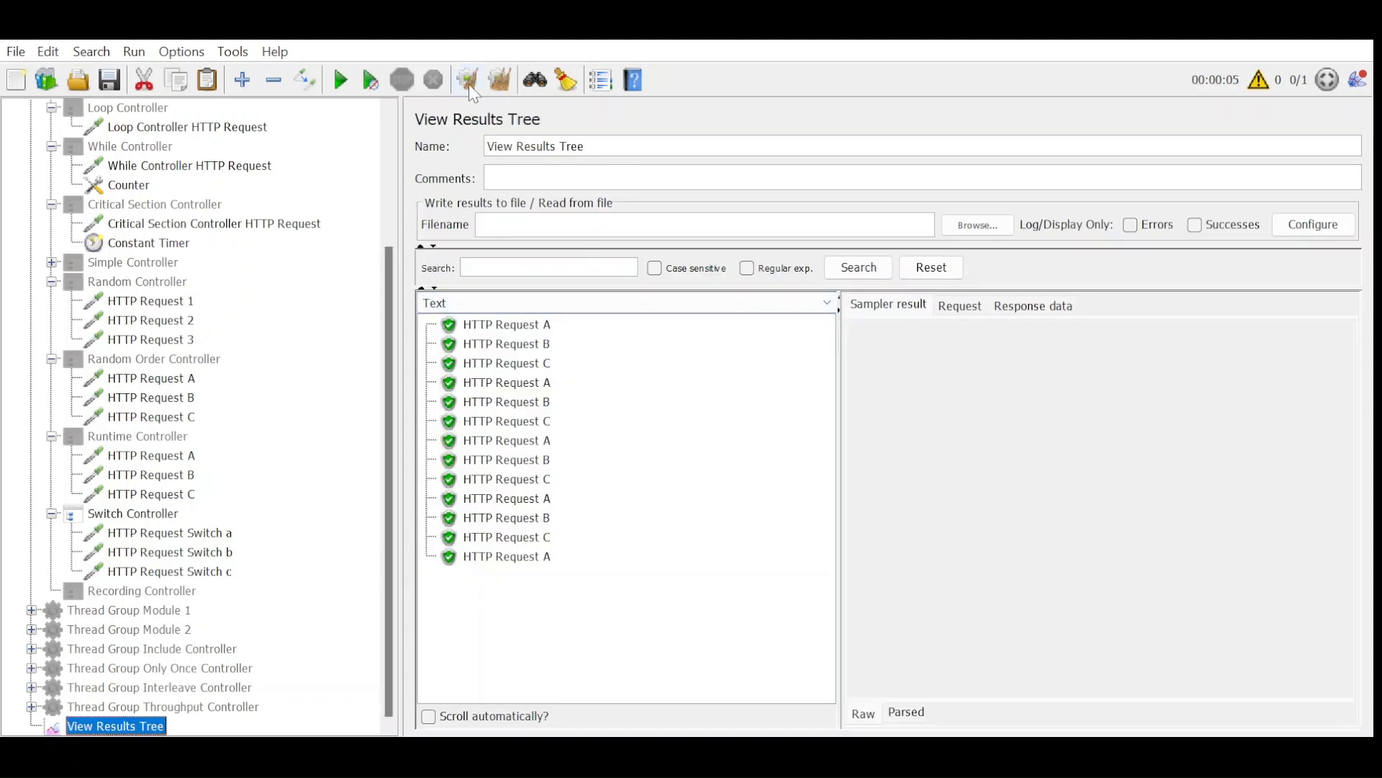
left_click(368, 80)
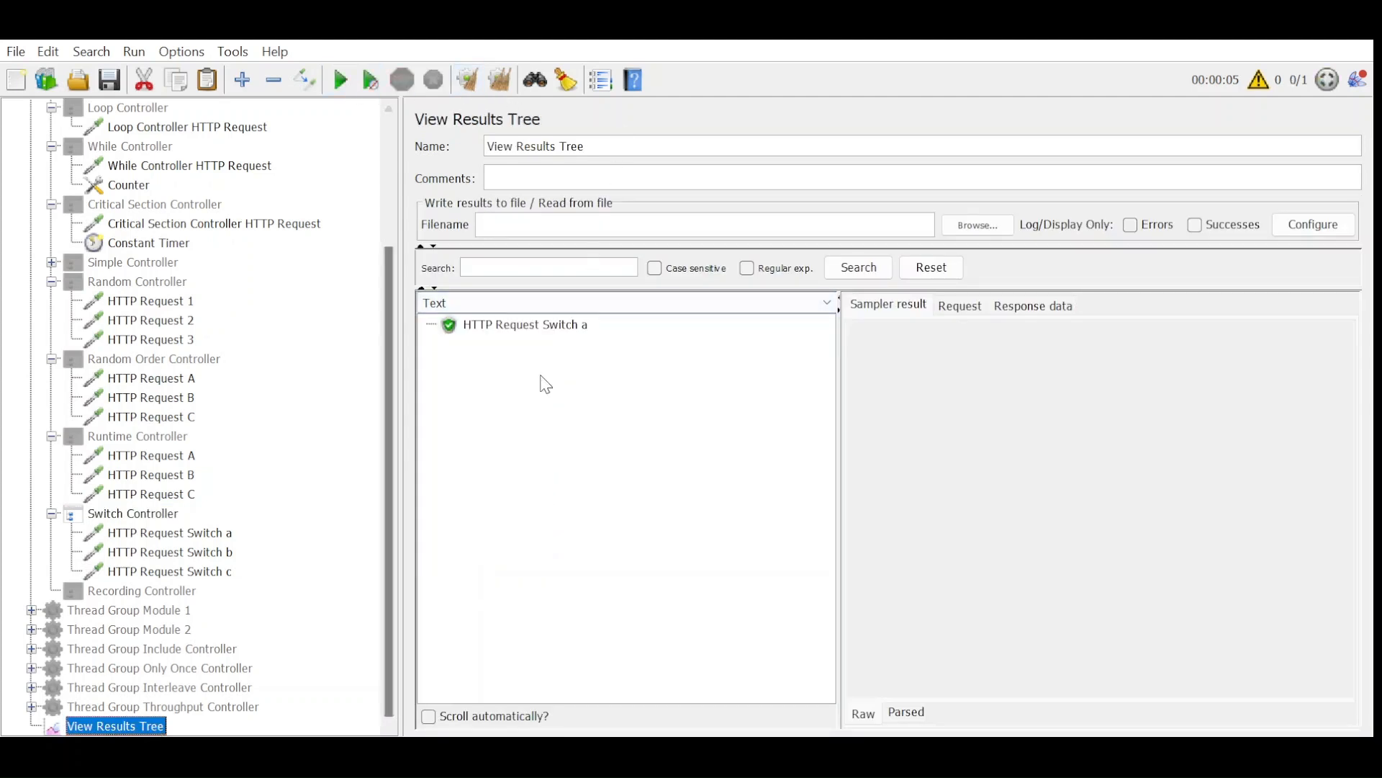
Set the Switch Controller's switch value to 1 and run the test from cleared results.
left_click(138, 519)
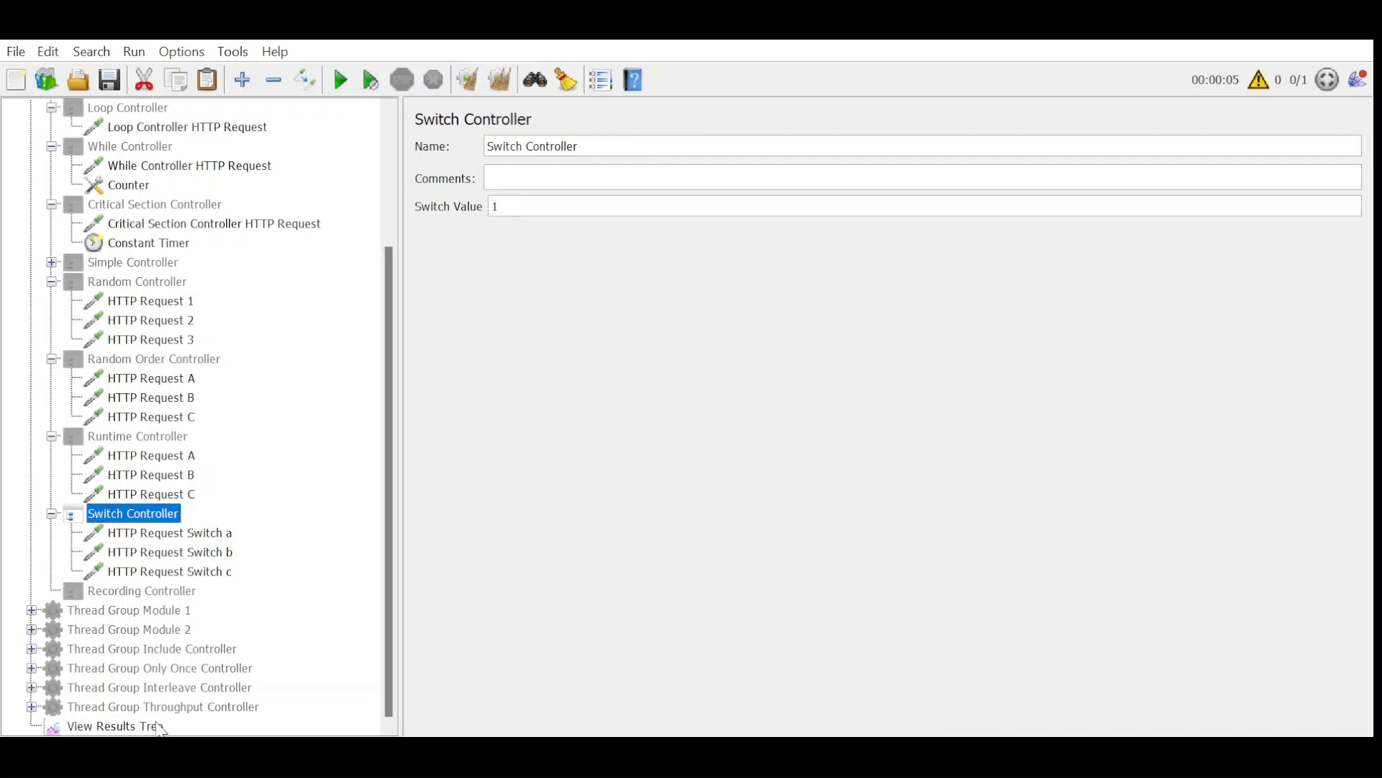
left_click(157, 725)
left_click(338, 87)
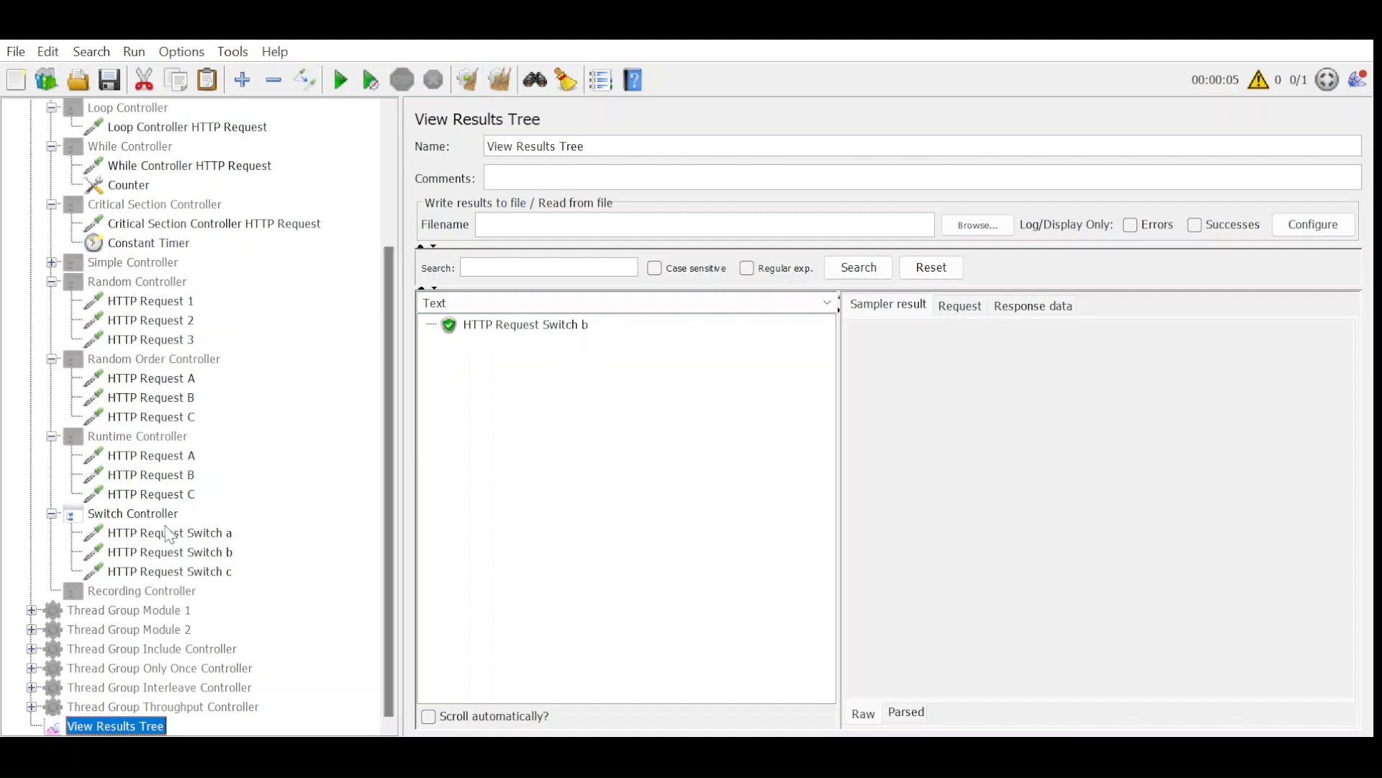
Set the Switch Controller's switch value to 2 and run the test from cleared results.
left_click(155, 513)
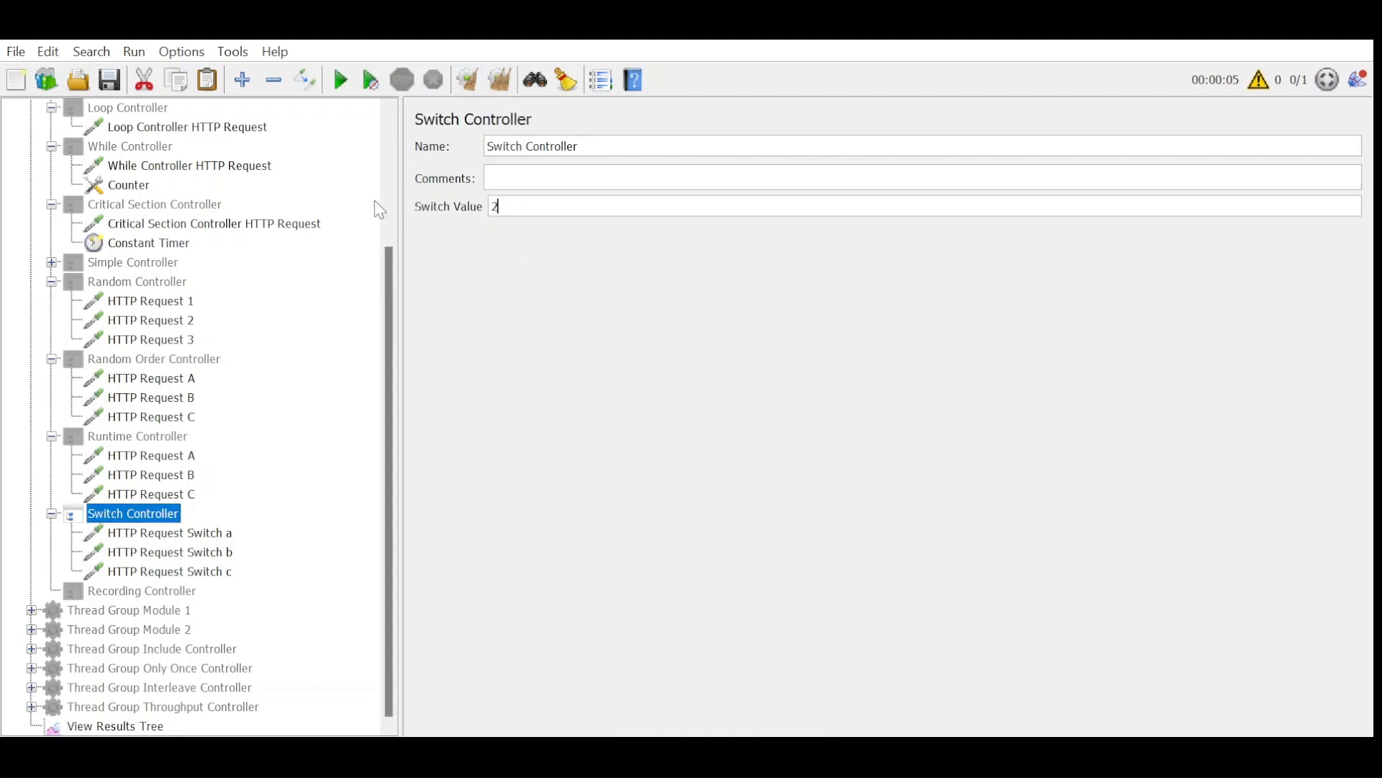
left_click(155, 726)
left_click(467, 79)
left_click(340, 79)
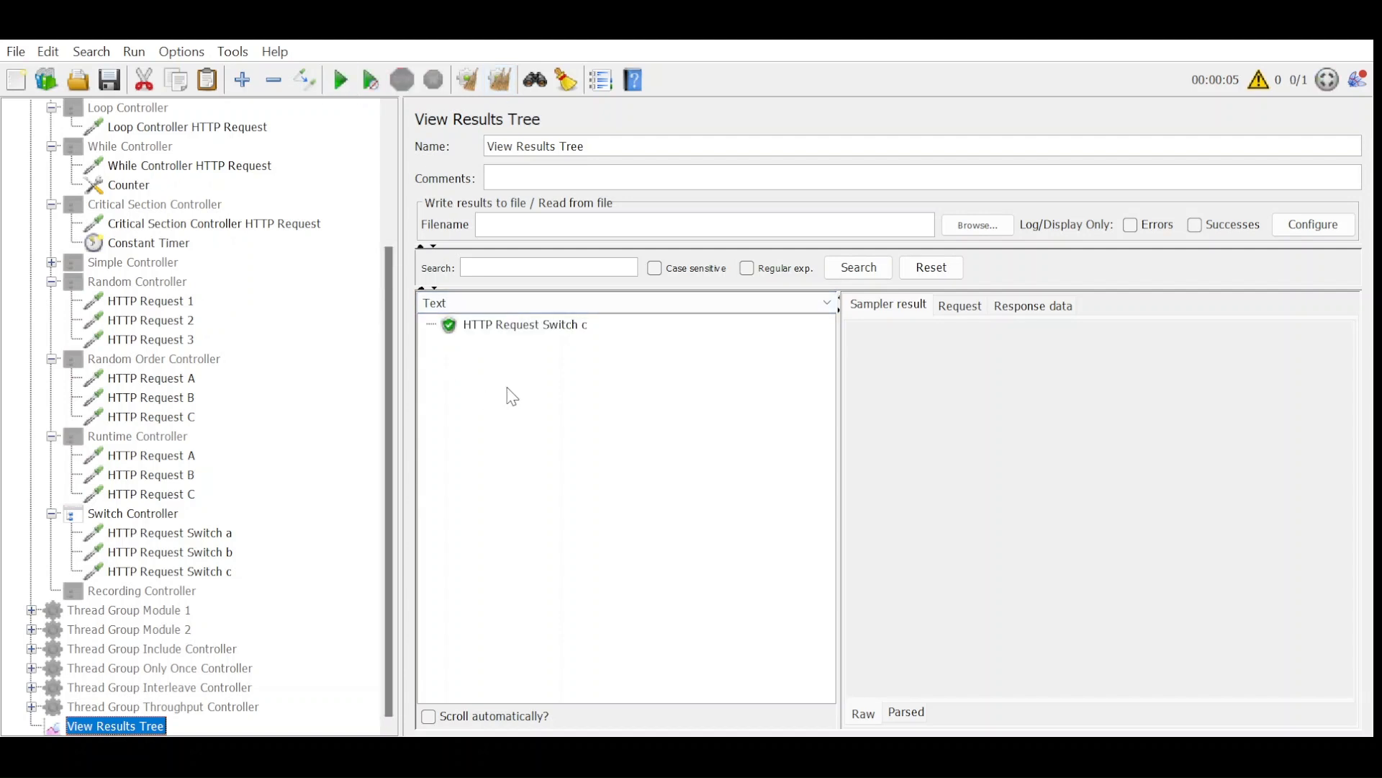
Try the out-of-range switch value 4 in the Switch Controller and run the test from cleared results.
left_click(110, 503)
left_click(103, 515)
left_click_drag(523, 206, 366, 204)
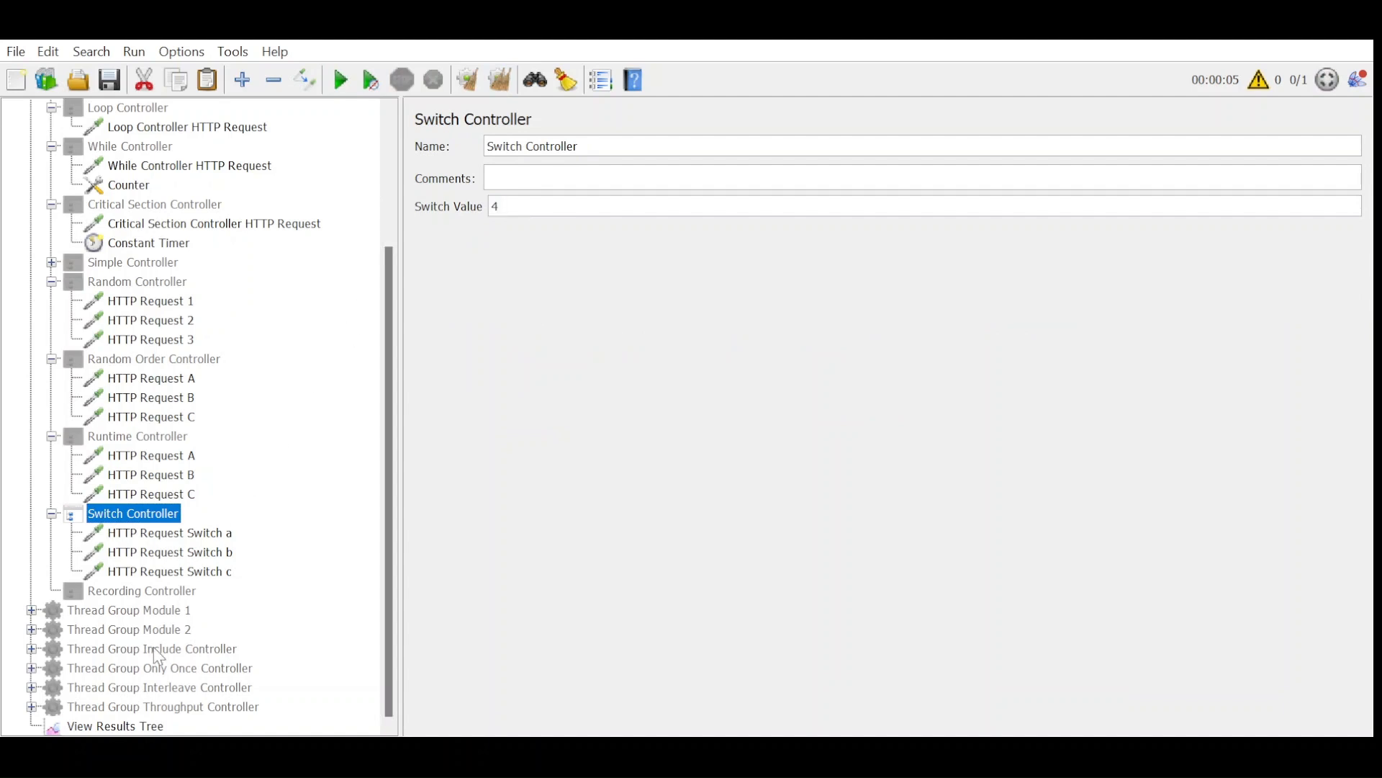
left_click(152, 726)
left_click(341, 80)
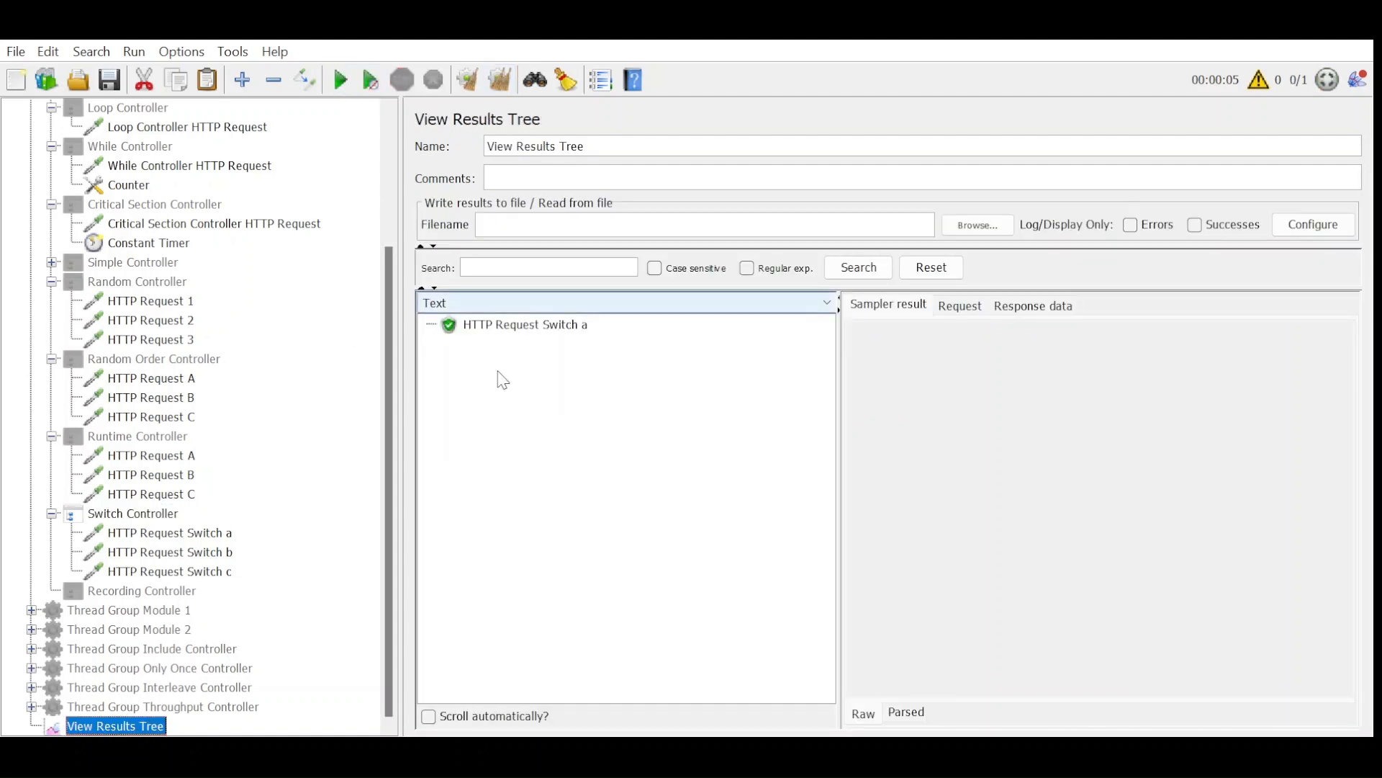
Set the Switch Controller's switch value to 3 and rerun the test without clearing the previous result.
left_click(130, 513)
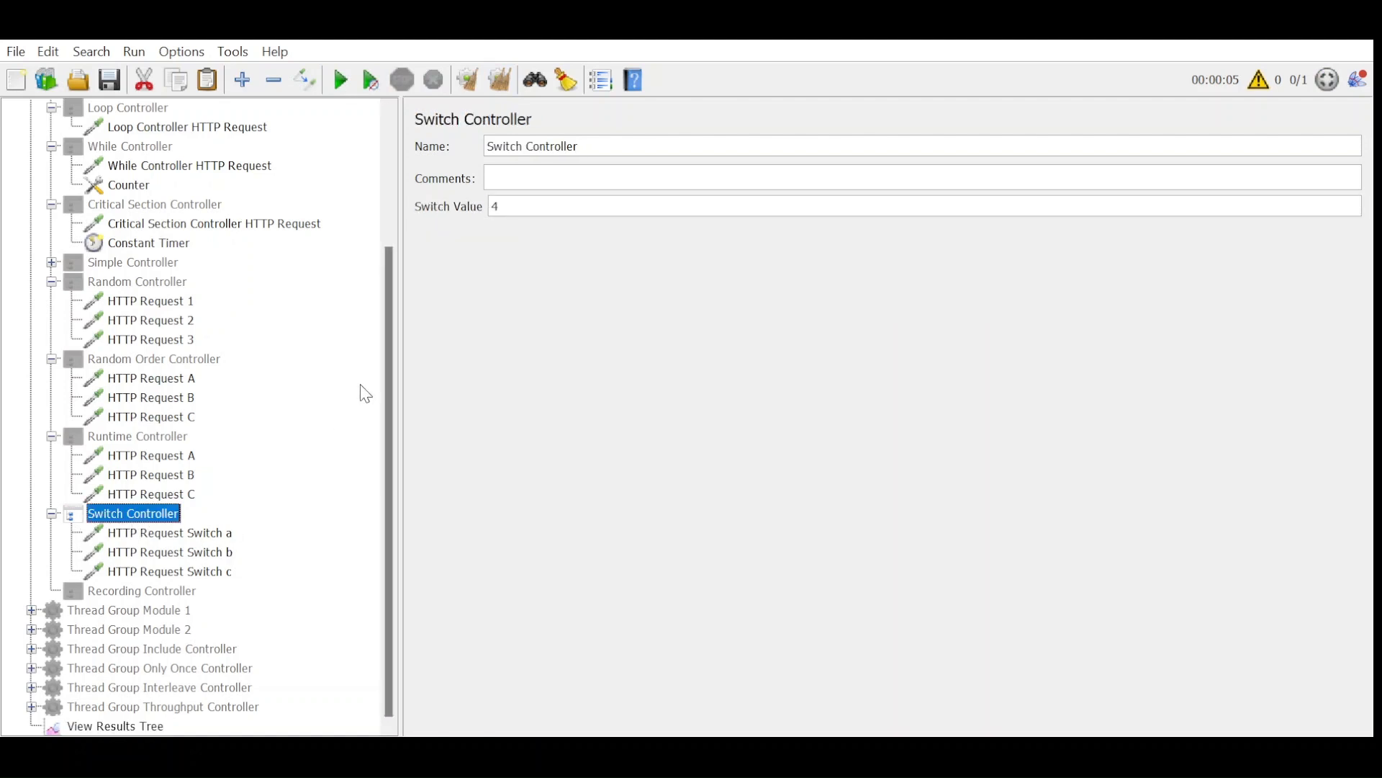
left_click_drag(503, 206, 478, 207)
type("1")
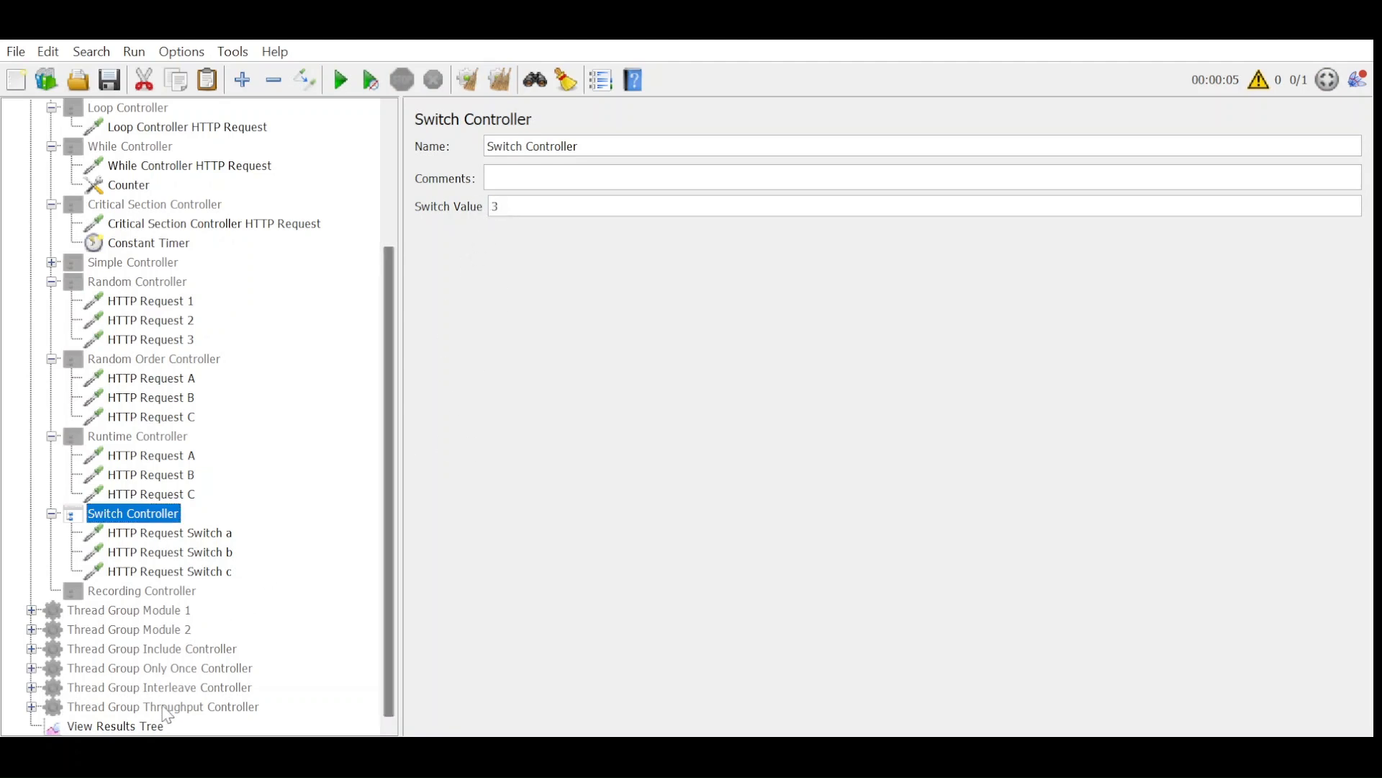
left_click(160, 725)
key("ctrl+r")
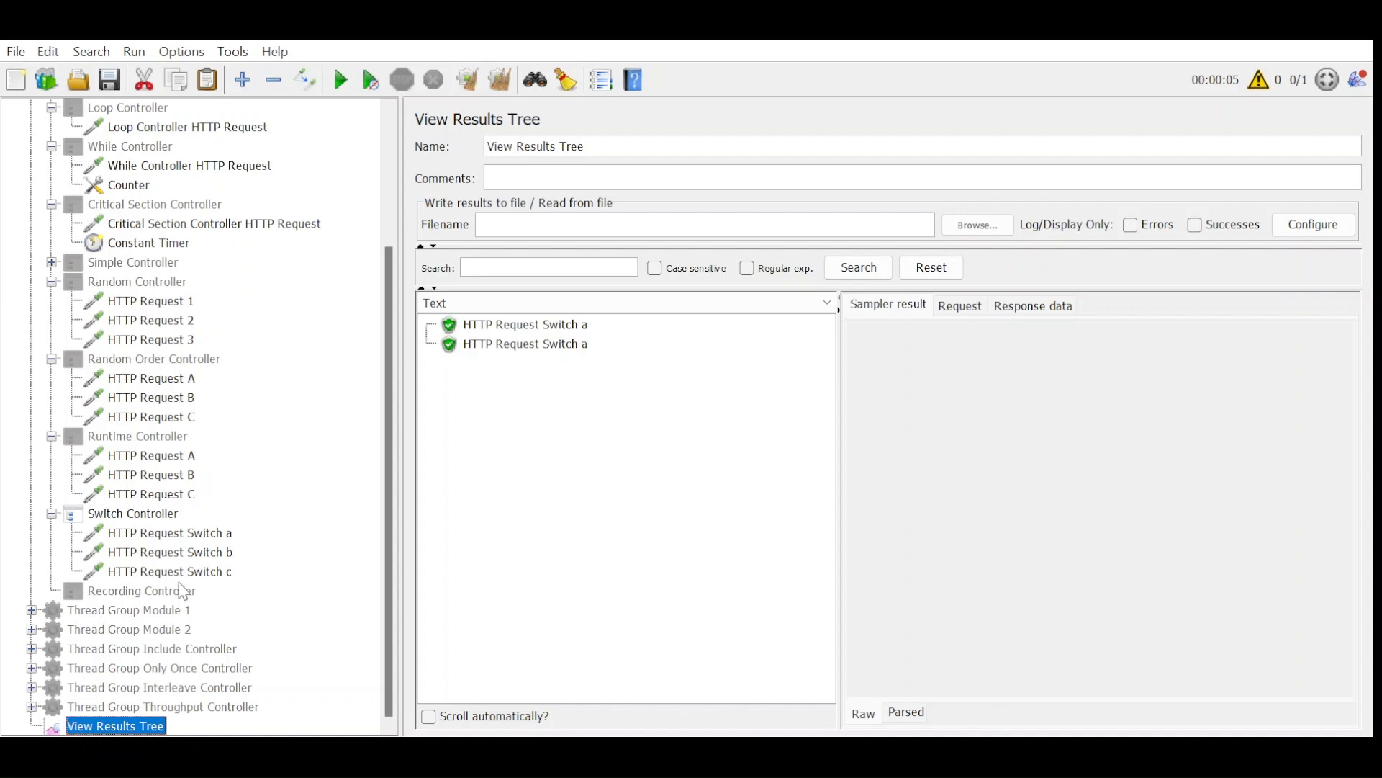
Disable the Switch Controller in the Thread Group.
left_click(110, 519)
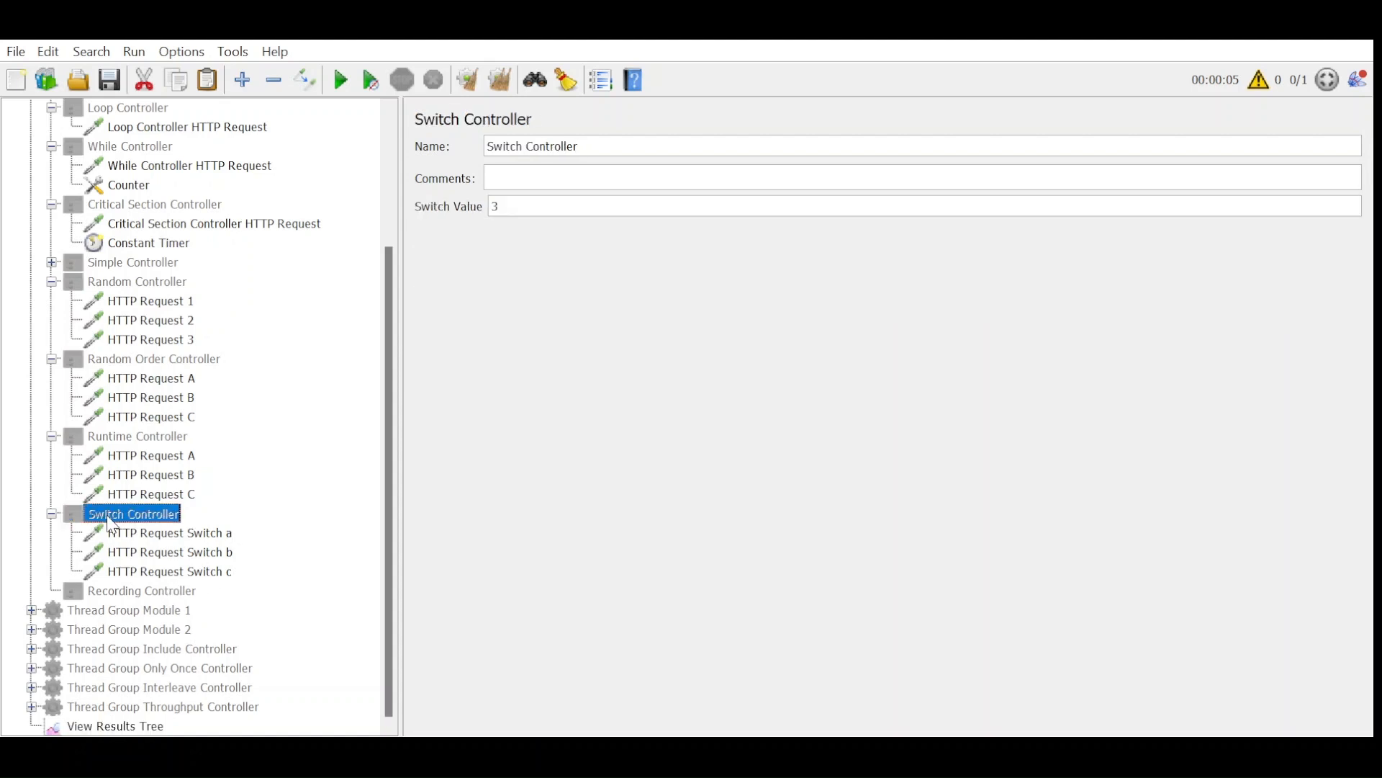
Enable the Recording Controller, Thread Group Module 1 and the Module Controller inside that group.
left_click(133, 591)
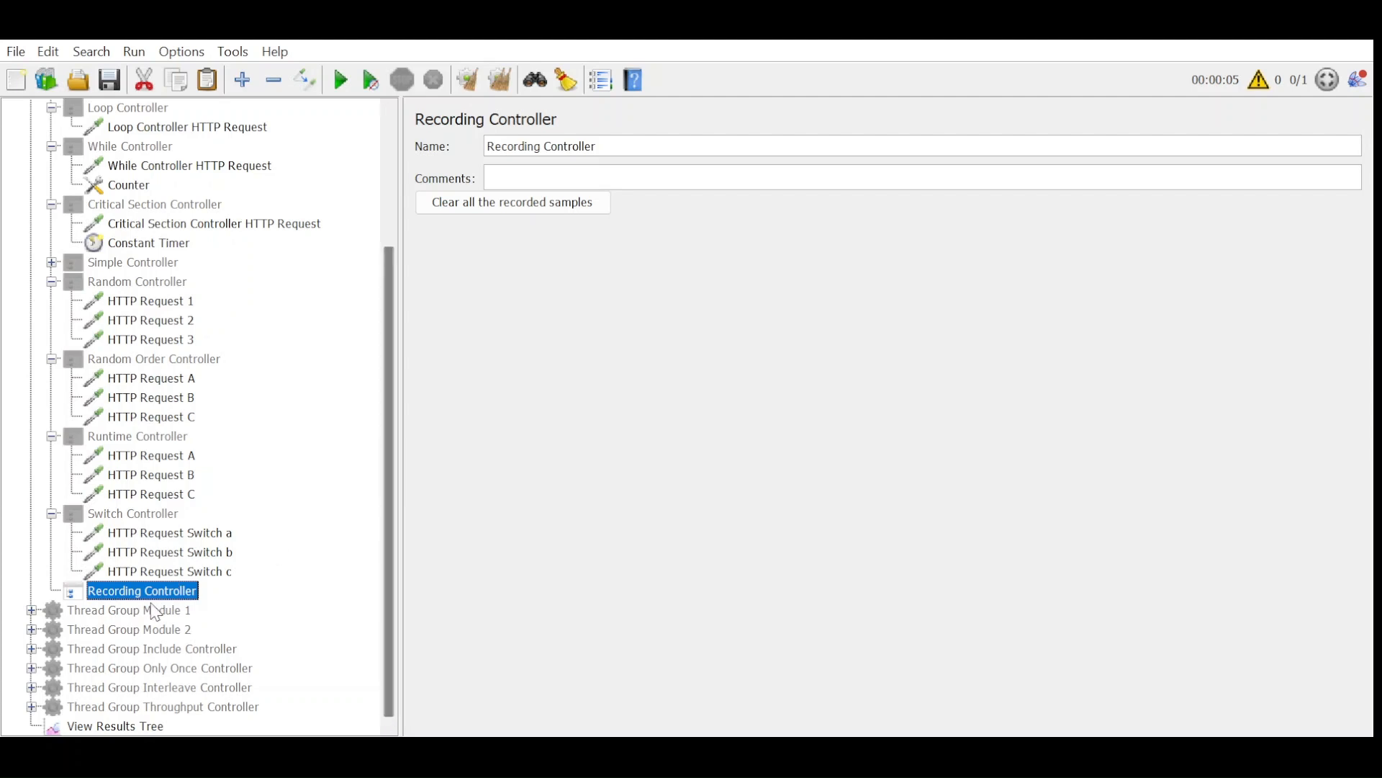
left_click(154, 609)
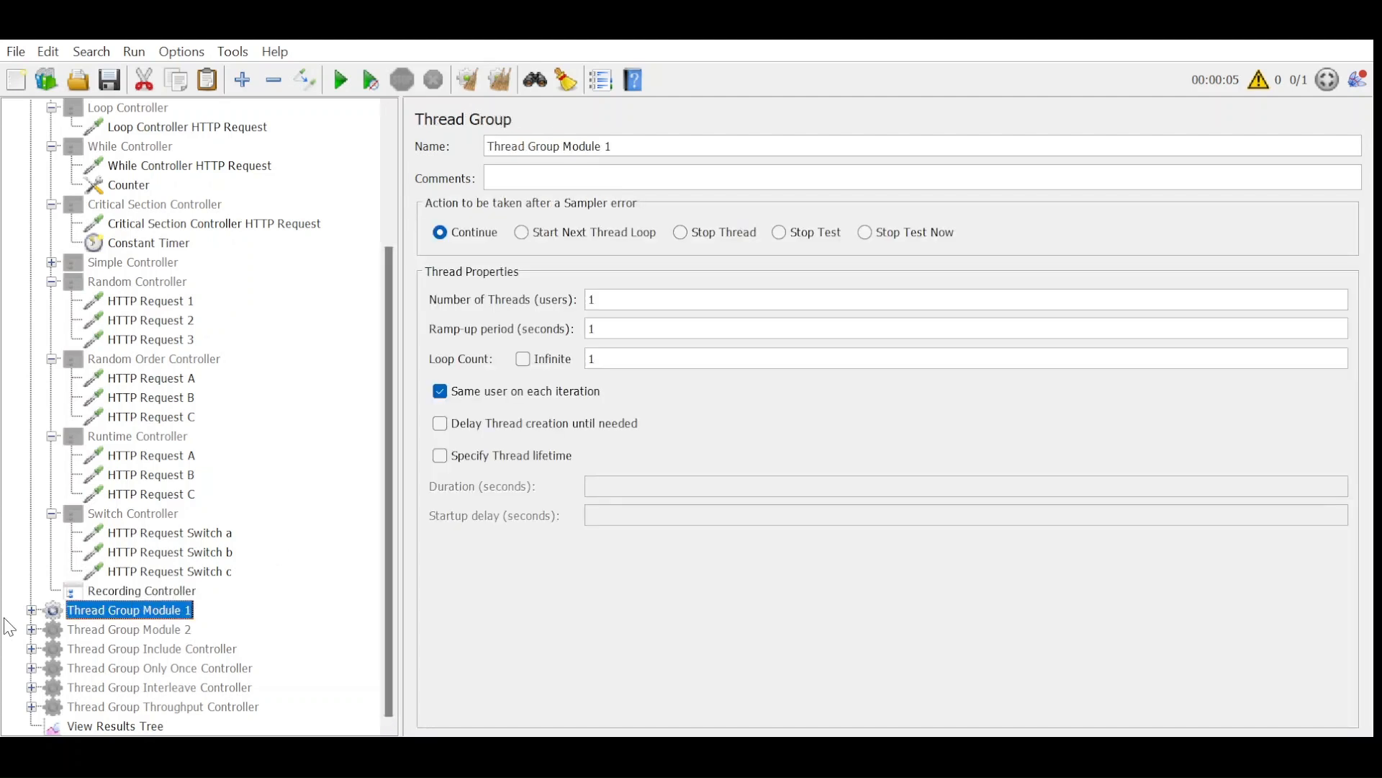
left_click(31, 610)
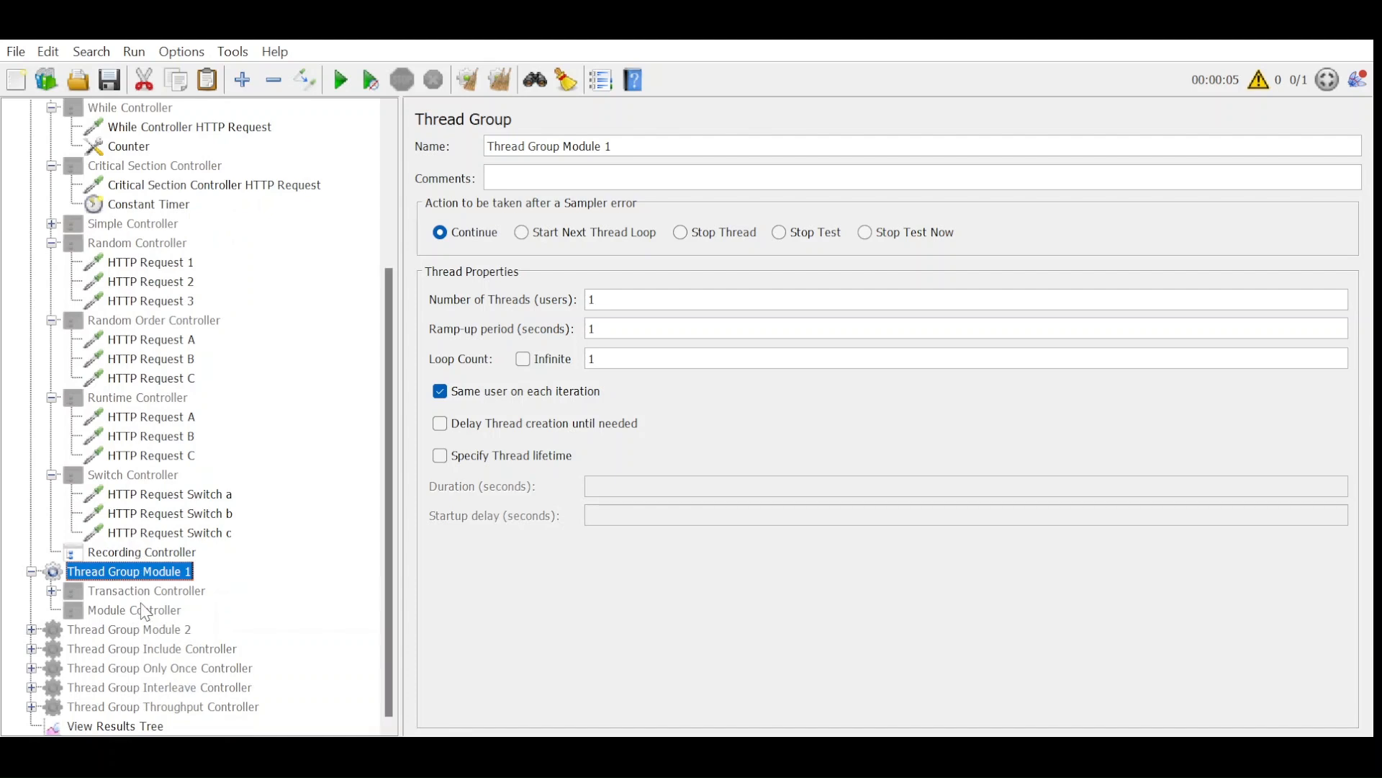
left_click(143, 611)
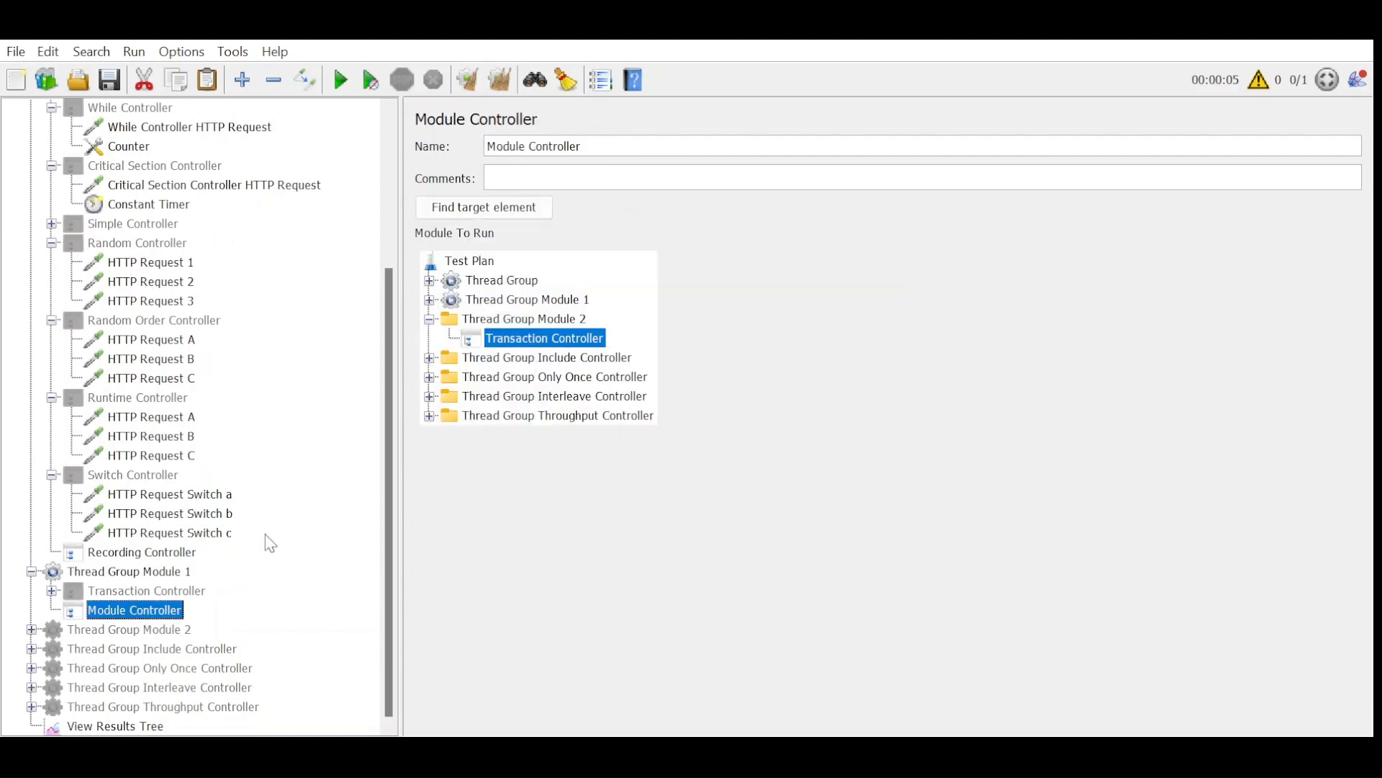
left_click(145, 597)
left_click(149, 610)
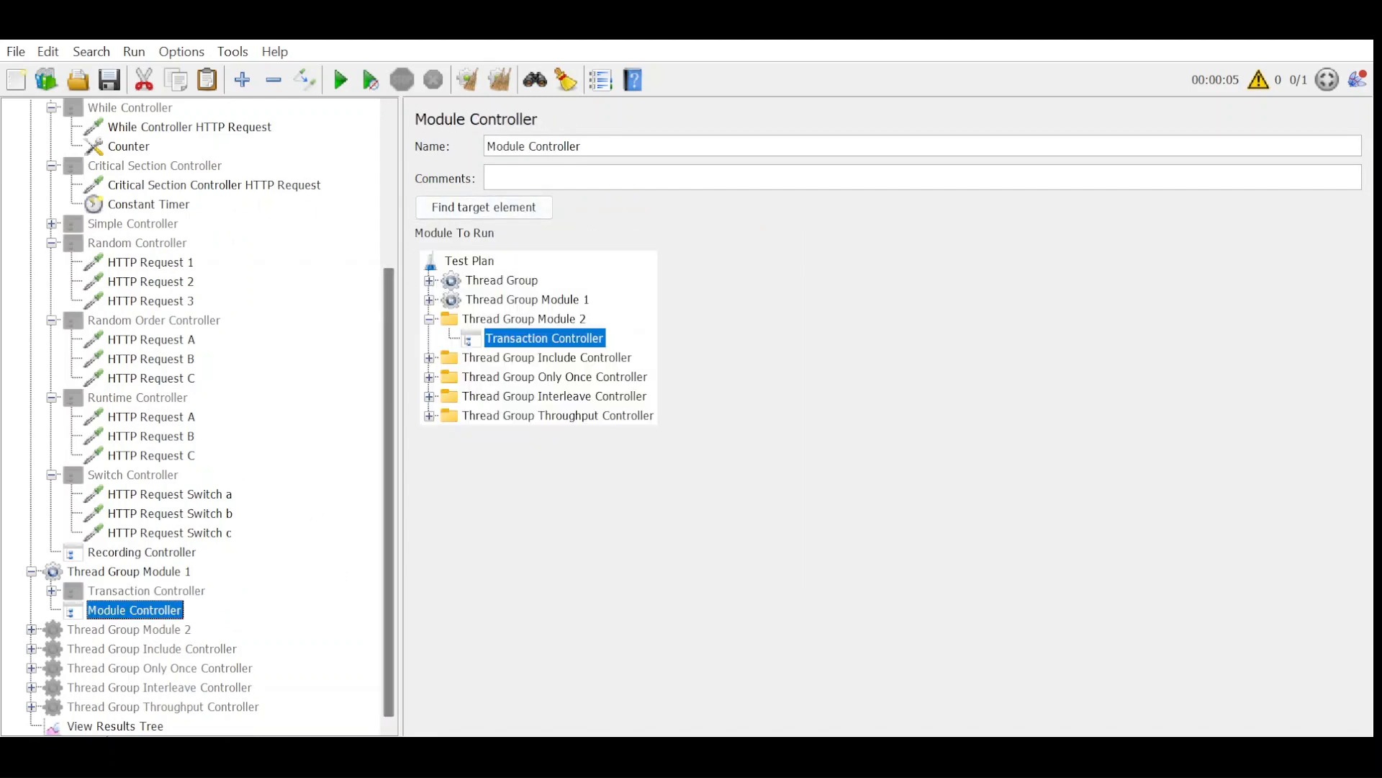
Run the test with the Module Controller enabled, starting from an empty View Results Tree.
left_click(154, 727)
left_click(504, 80)
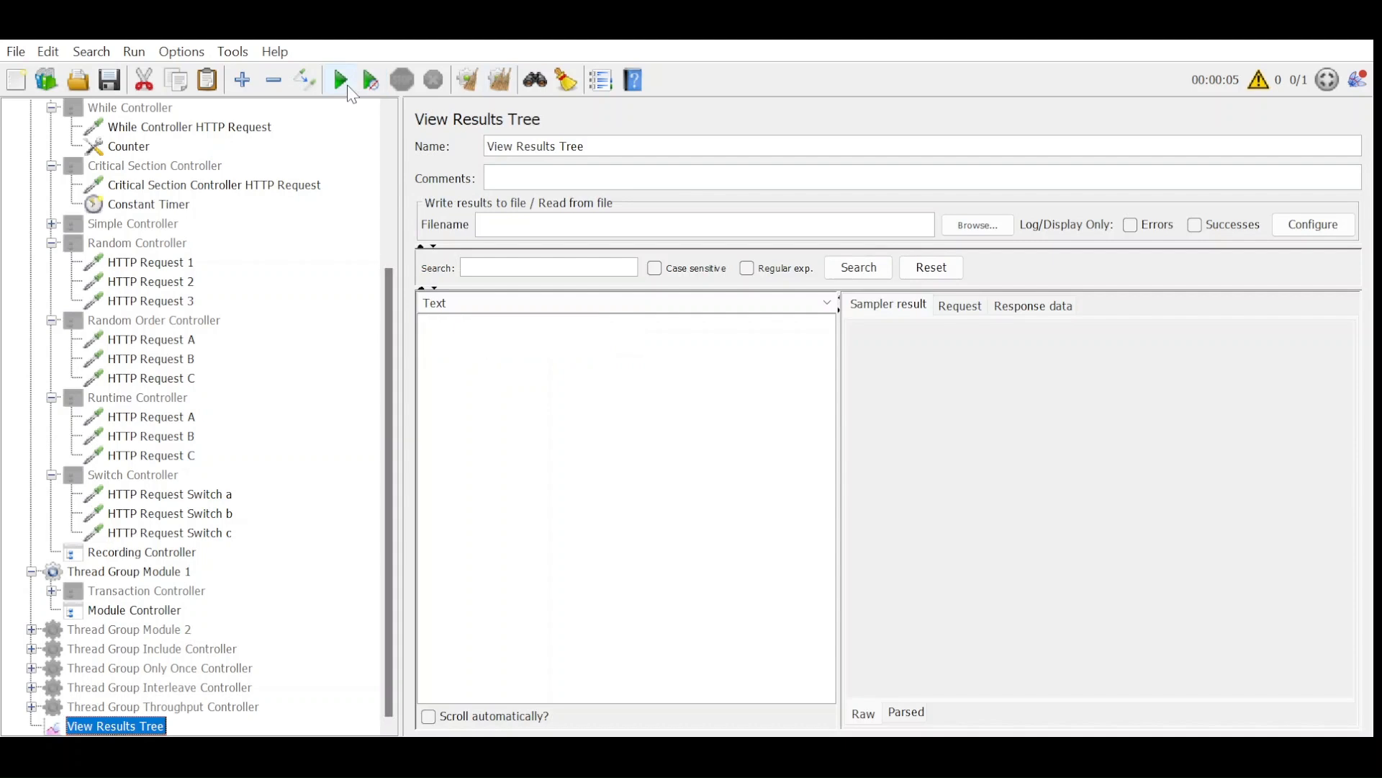
key("ctrl+r")
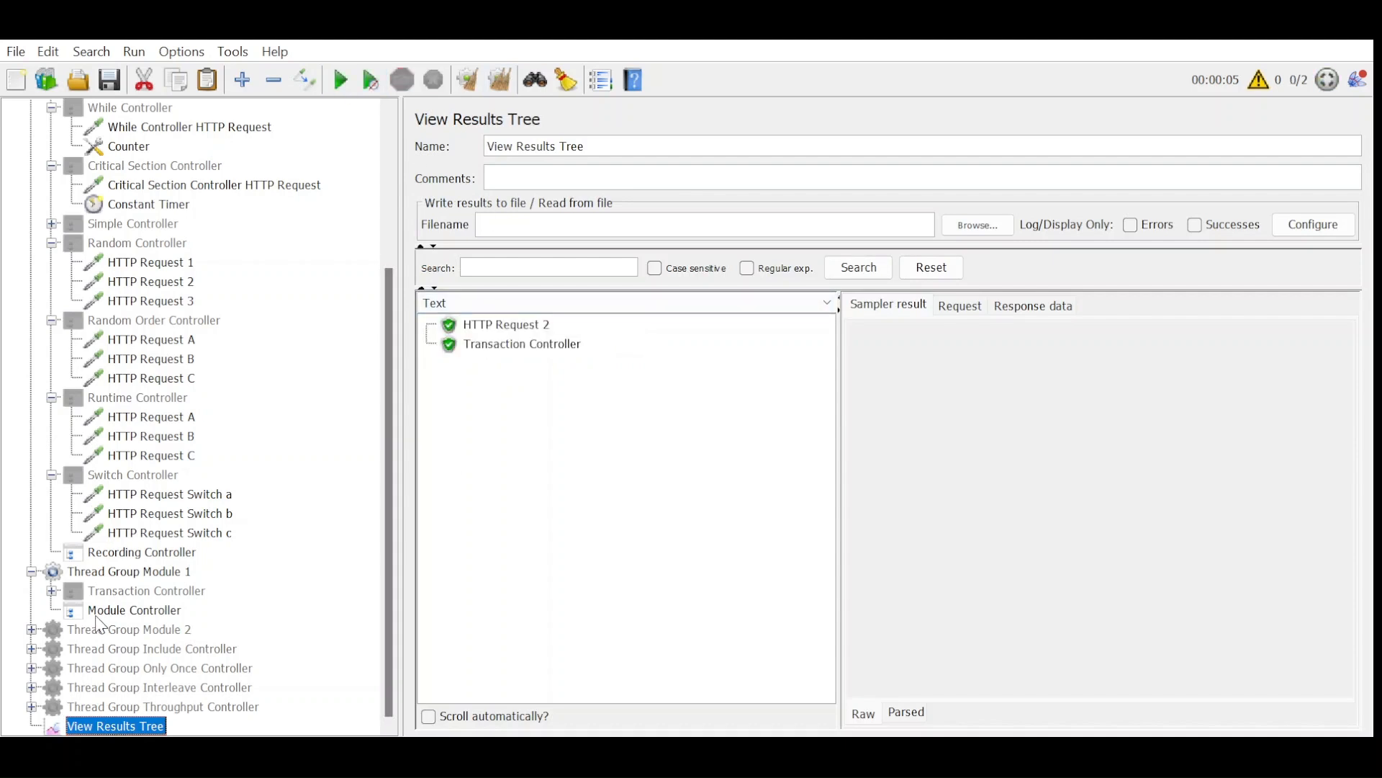
Replace the Transaction Controller in Thread Group Module 1 with a Simple Controller containing HTTP Request 1.
left_click(155, 593)
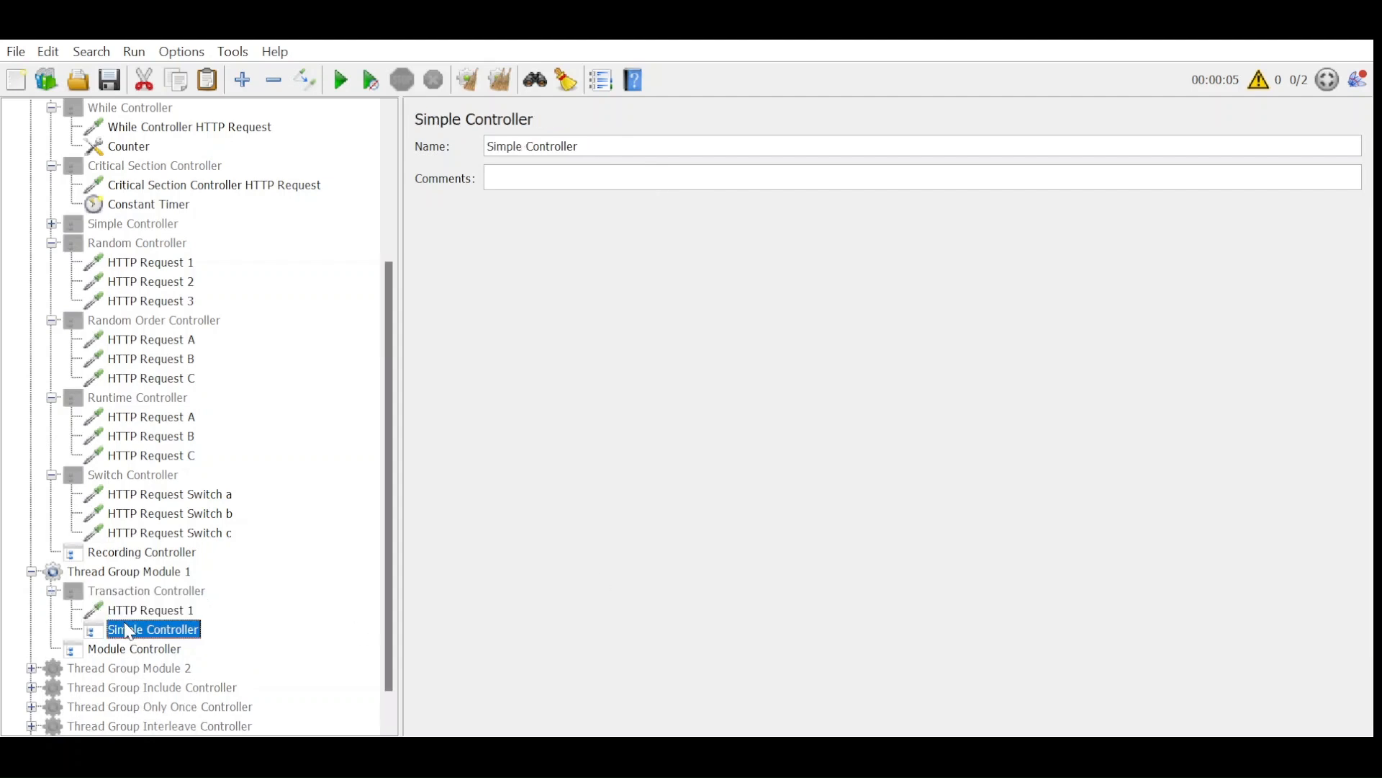
left_click_drag(128, 630, 147, 593)
left_click(137, 634)
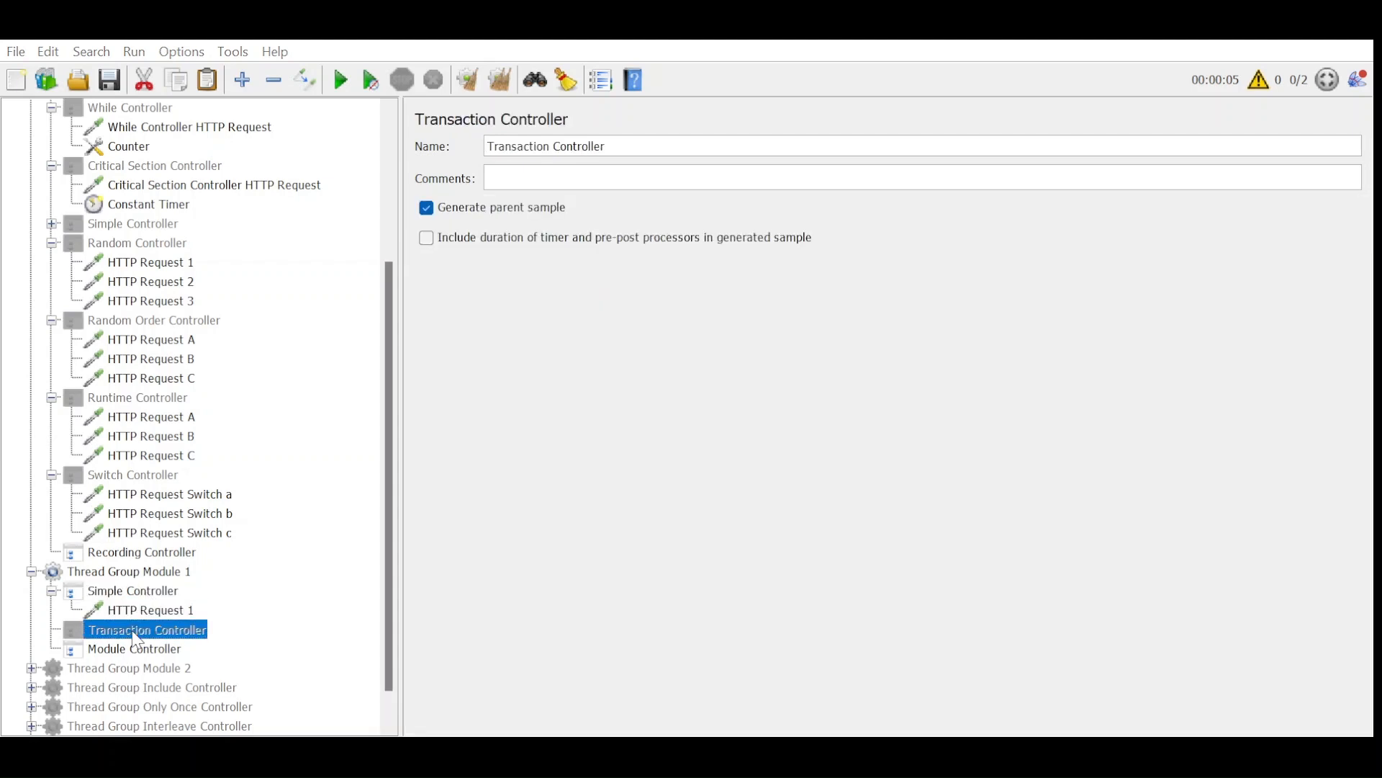
key("Delete")
scroll(164, 613, "down", 3)
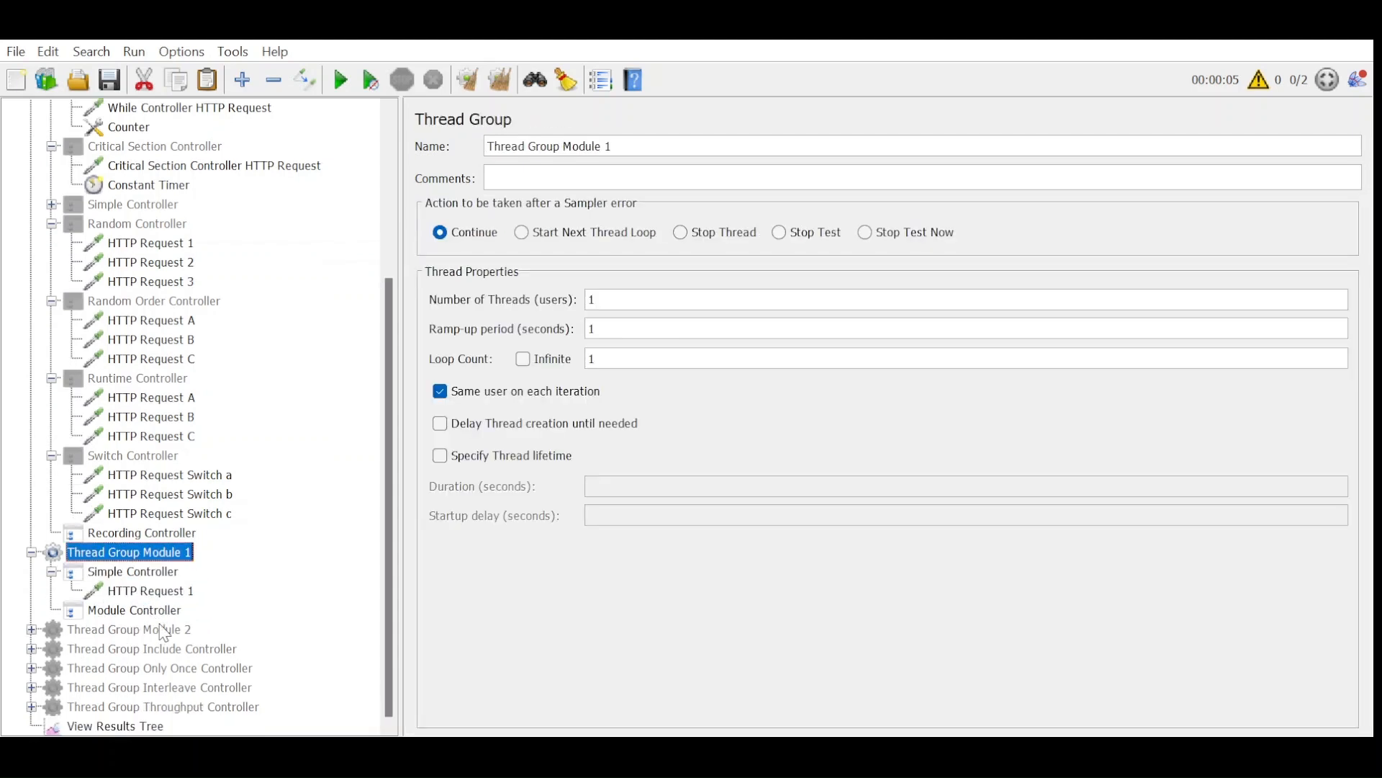
Set the Module Controller to run the Simple Controller of Thread Group Module 1 and run the test from cleared results.
left_click(165, 613)
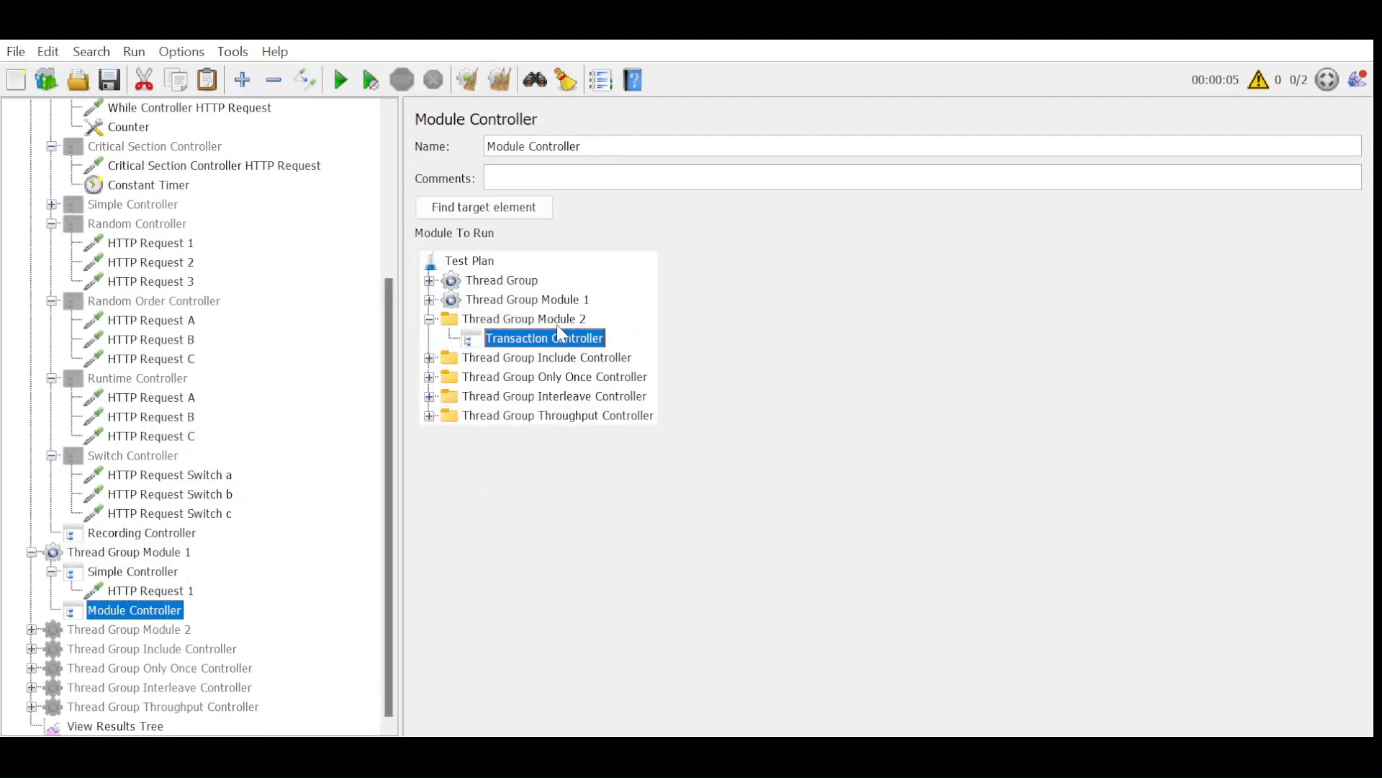
double_click(554, 303)
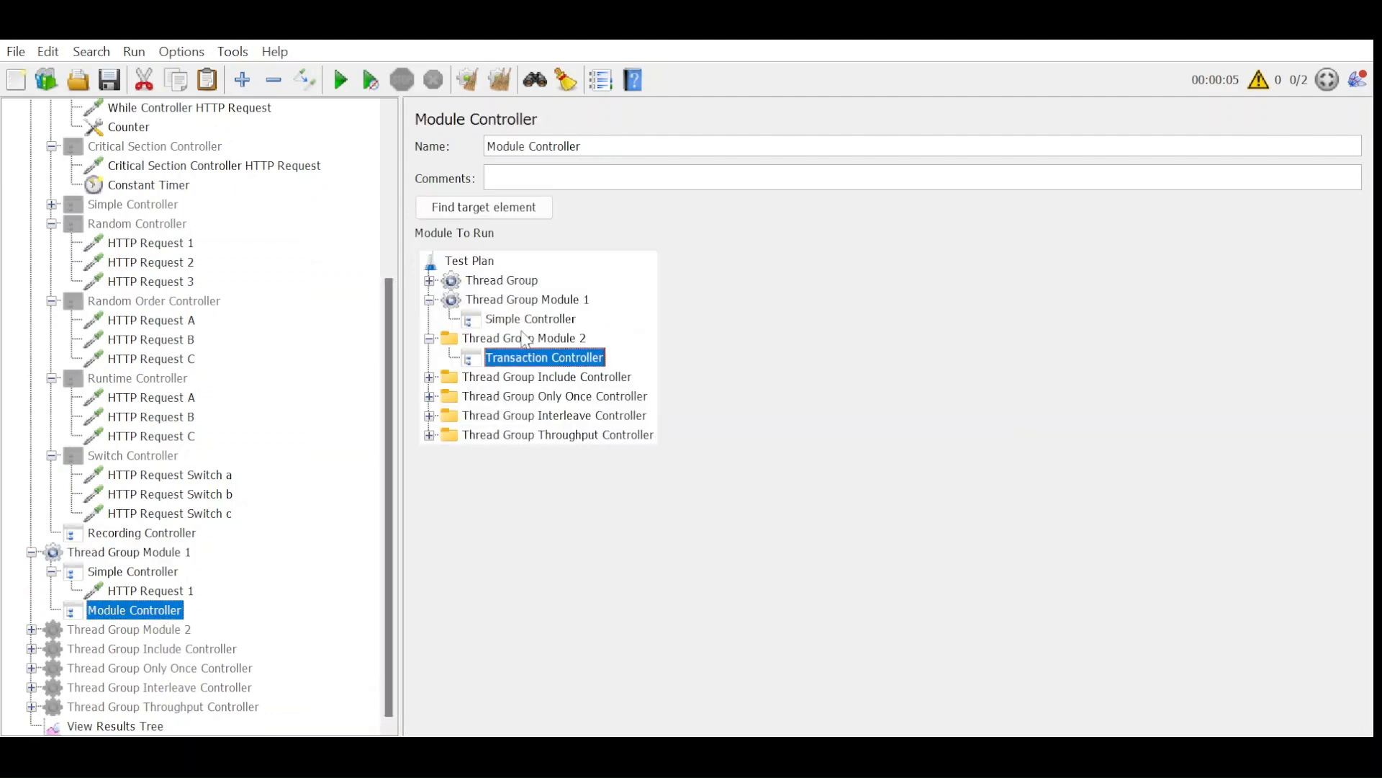
left_click(528, 324)
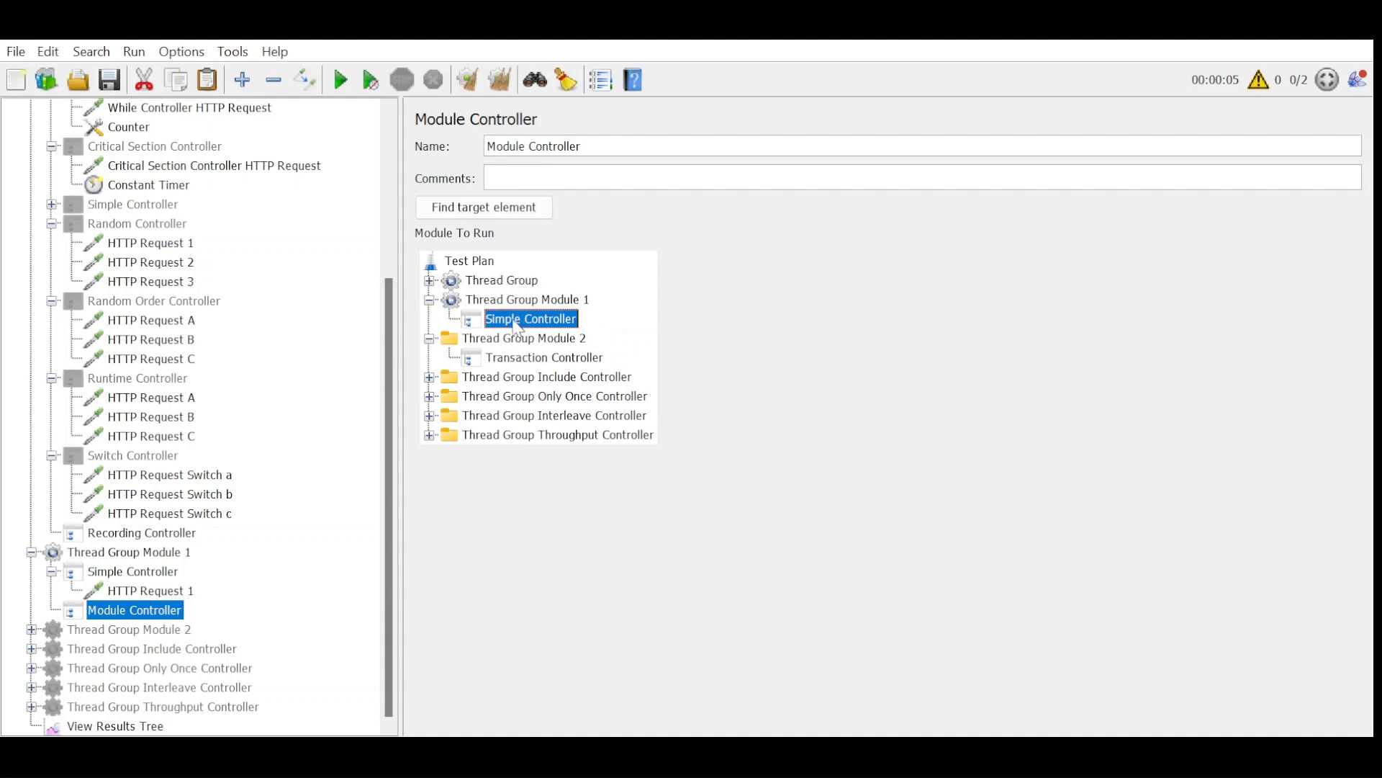
left_click(430, 338)
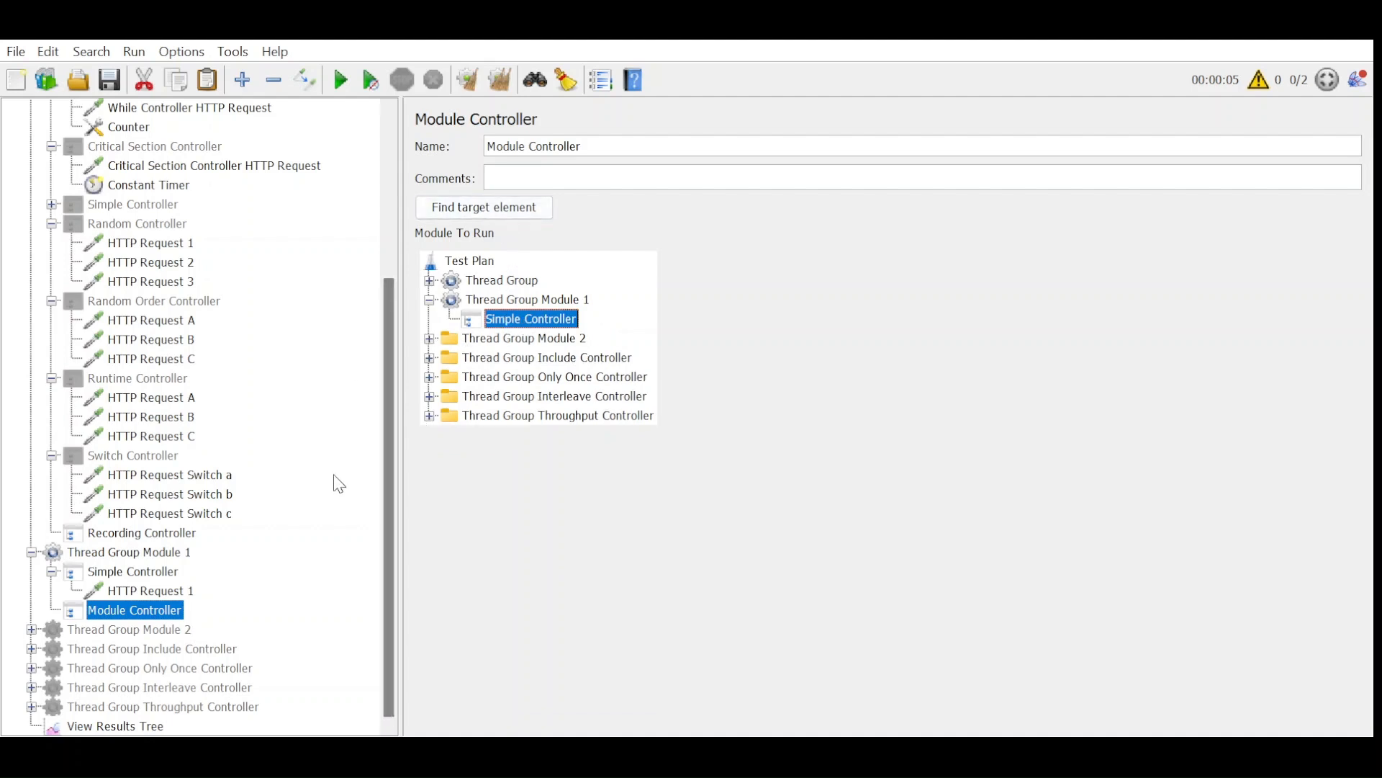
left_click(129, 723)
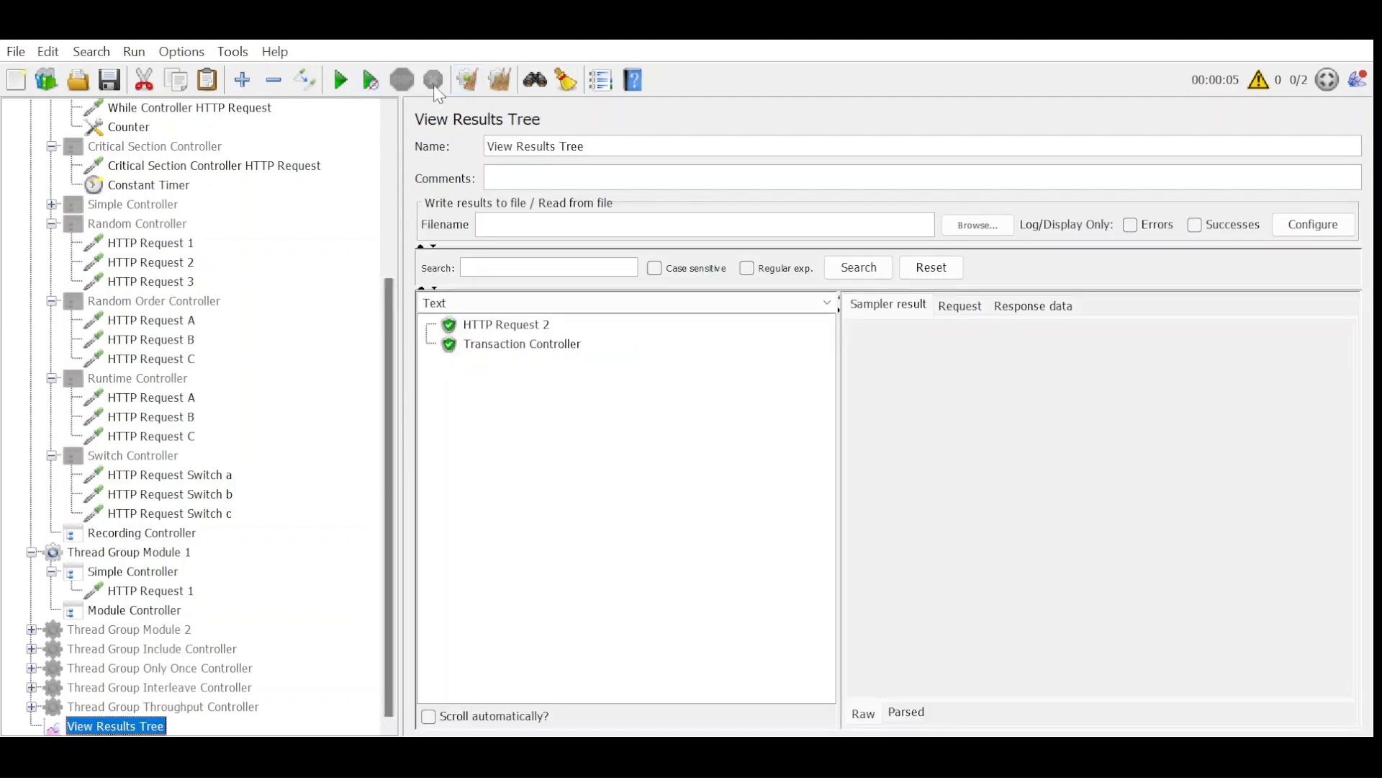
left_click(341, 80)
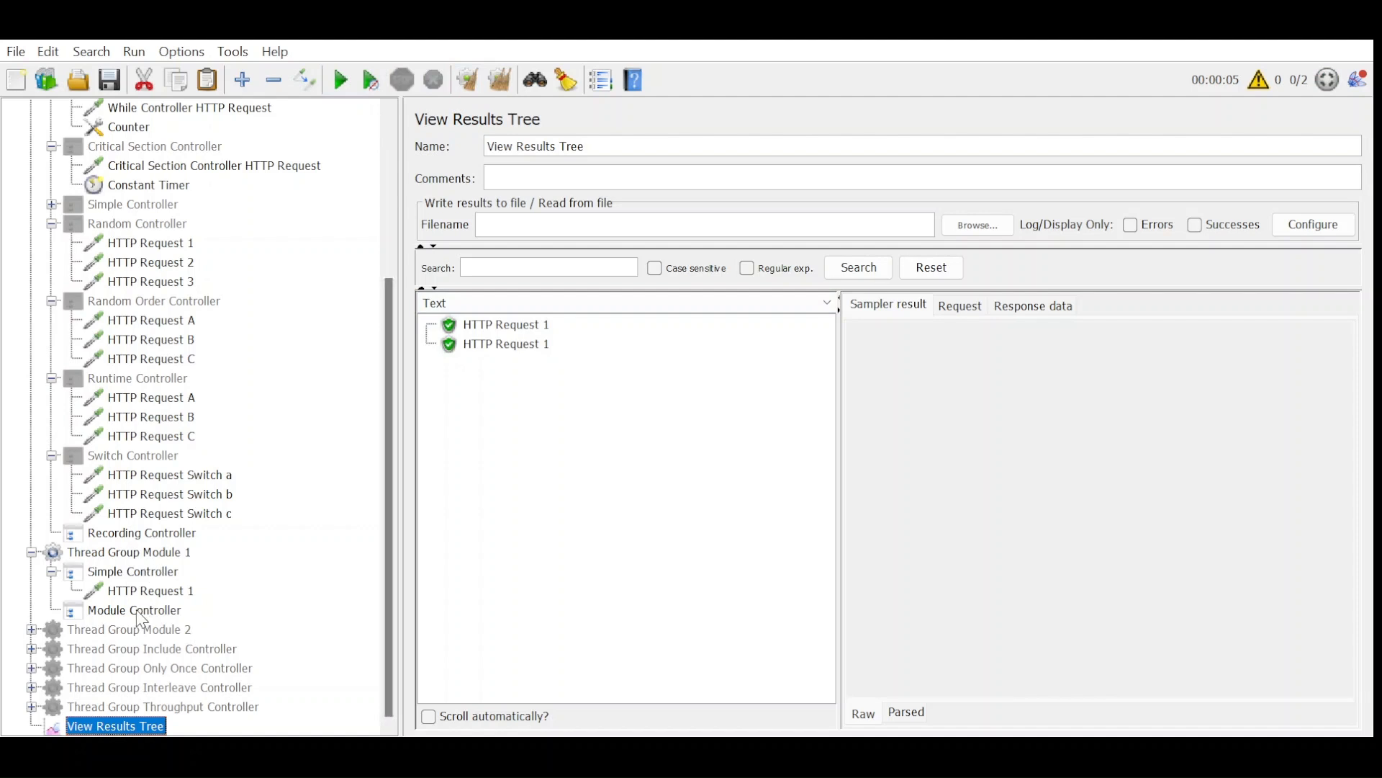
Disable the Simple Controller in Thread Group Module 1, rerun the test from cleared results and open the HTTP Request 1 result.
left_click(134, 571)
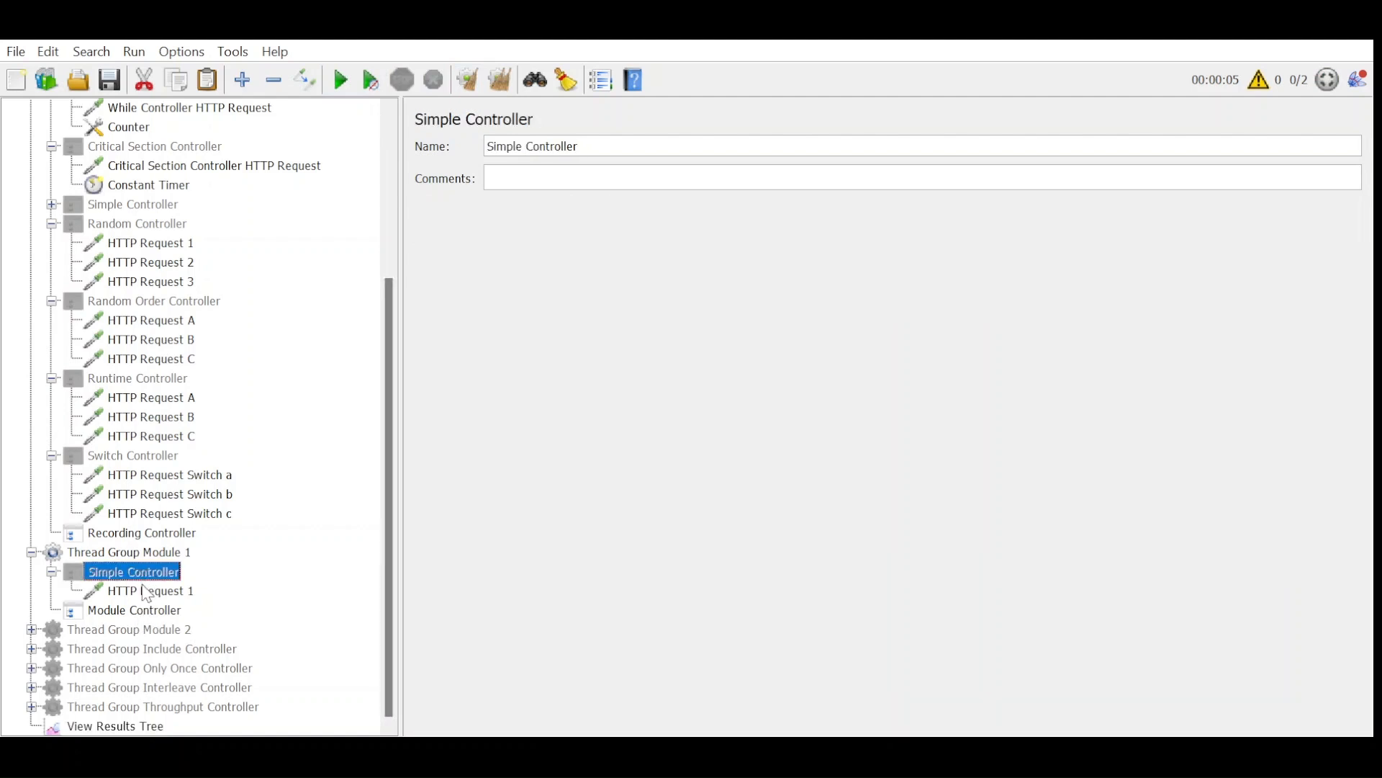
left_click(140, 725)
left_click(499, 79)
left_click(341, 79)
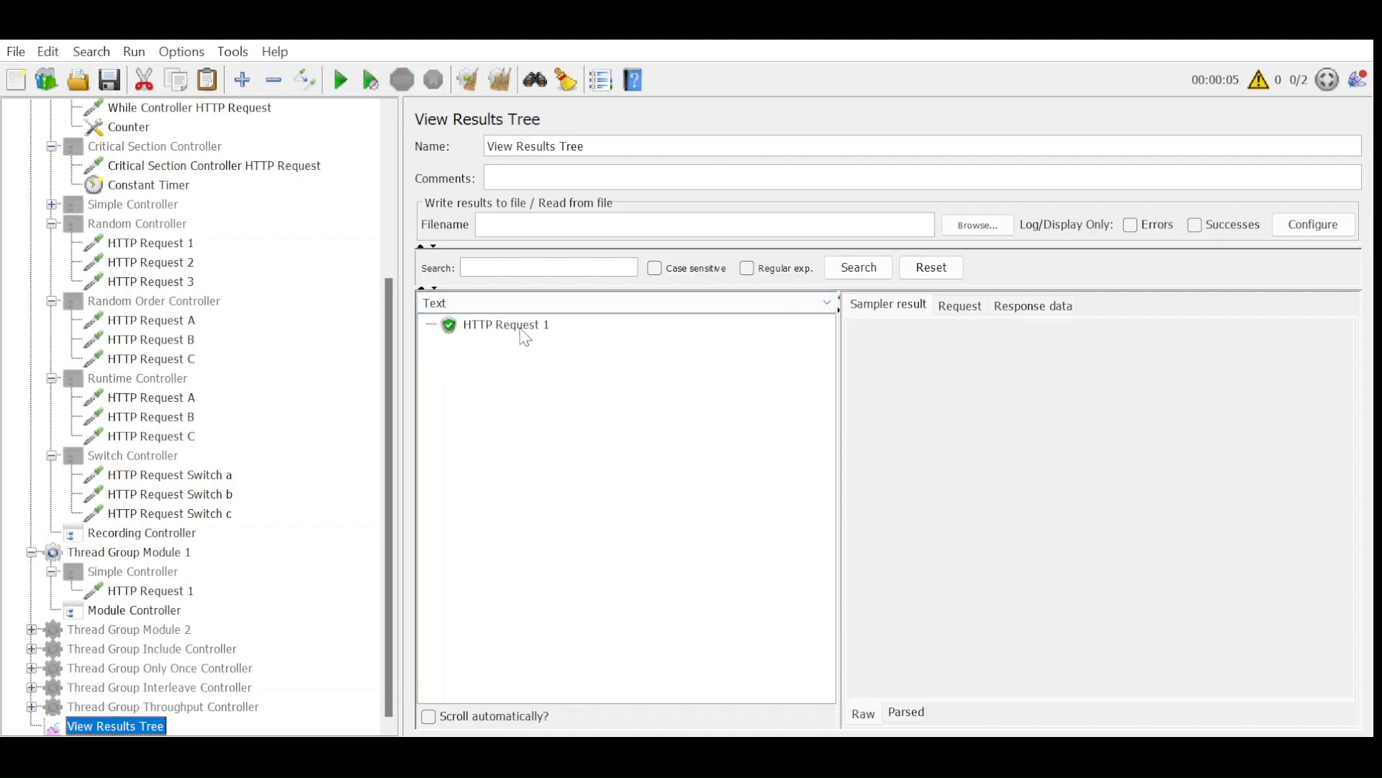
left_click(522, 330)
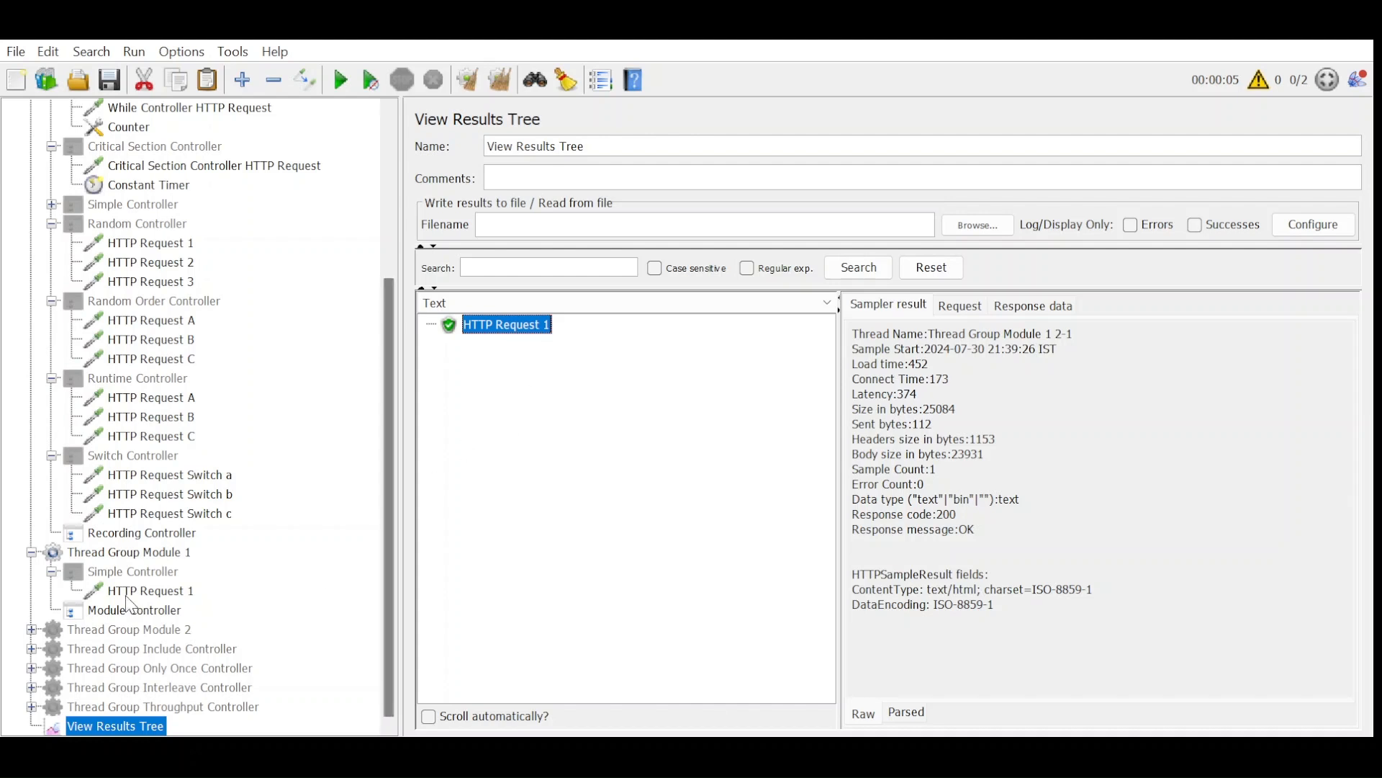
Disable Thread Group Module 1, enable Thread Group Include Controller and open its Include Controller settings.
left_click(82, 551)
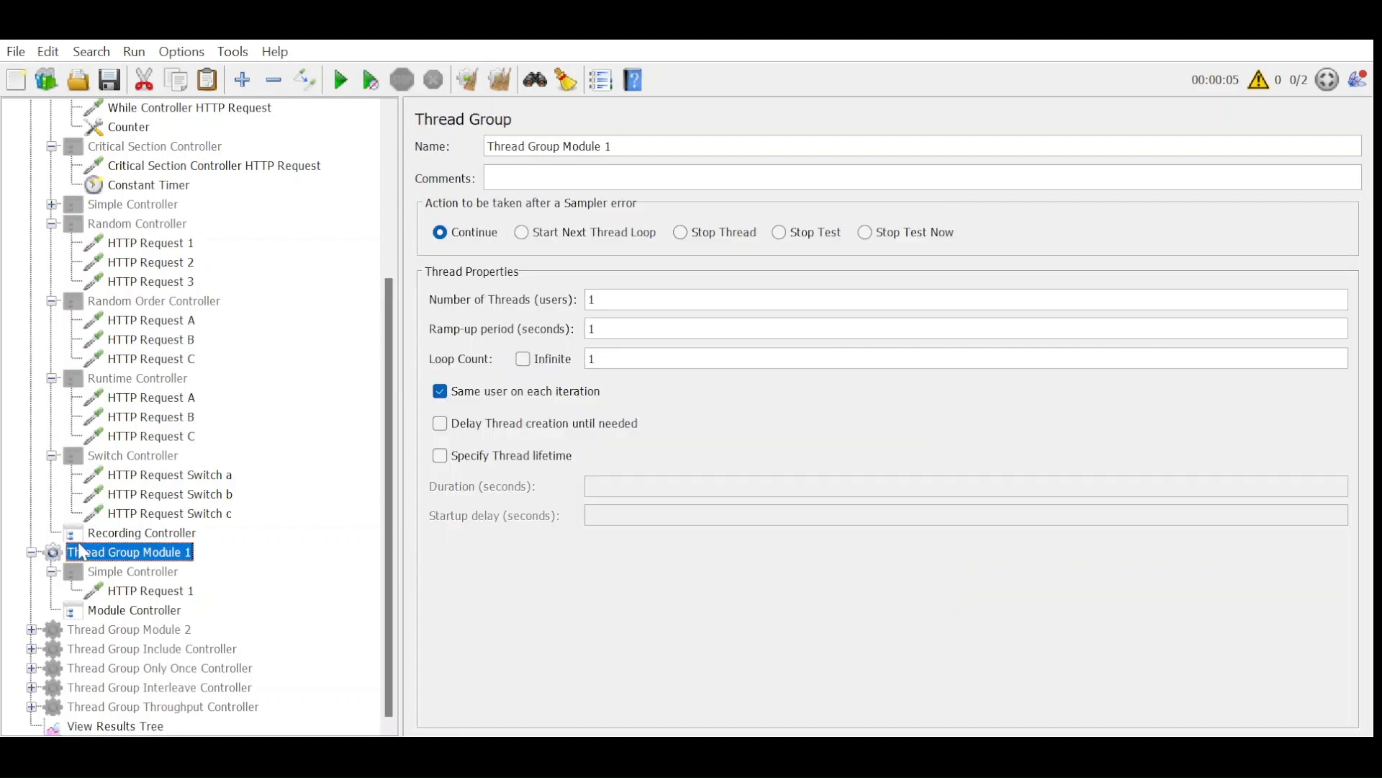
left_click(32, 551)
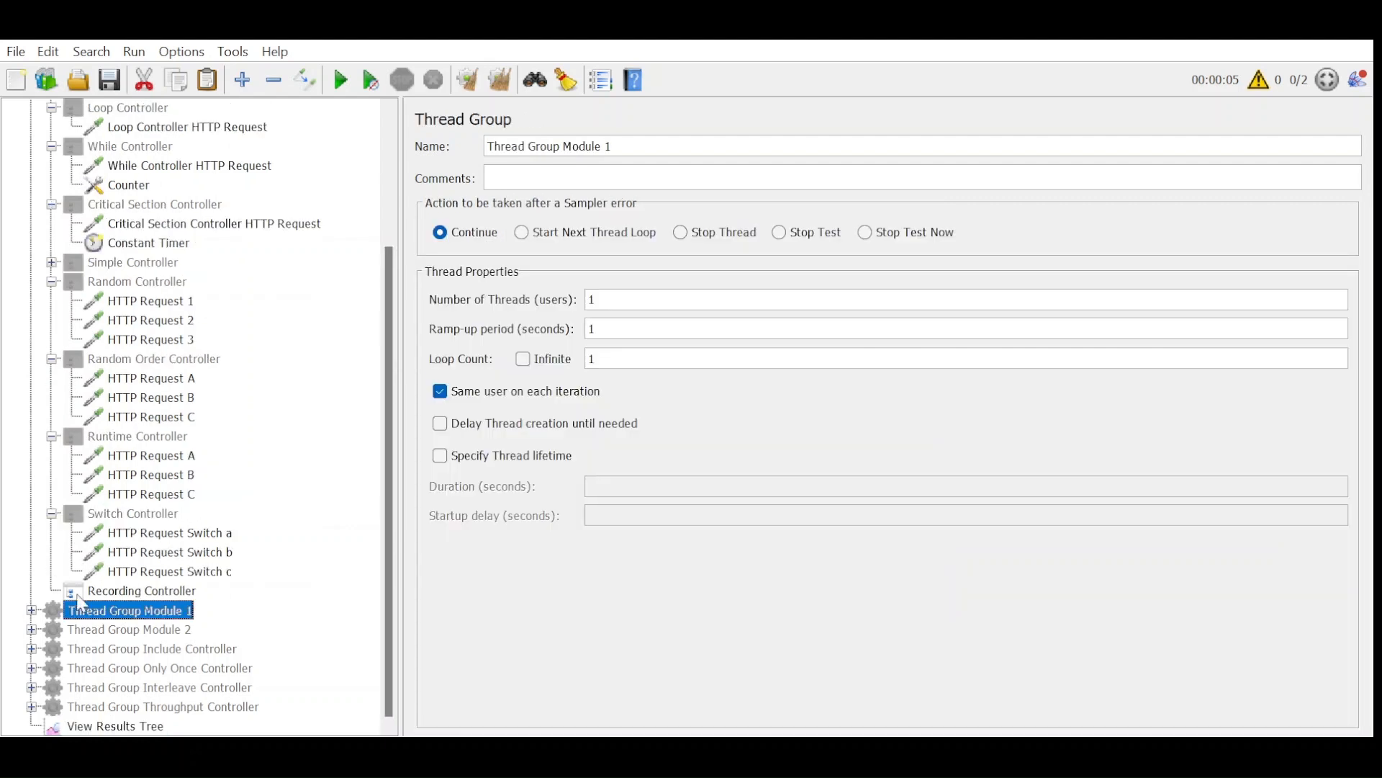
left_click(31, 648)
left_click(108, 649)
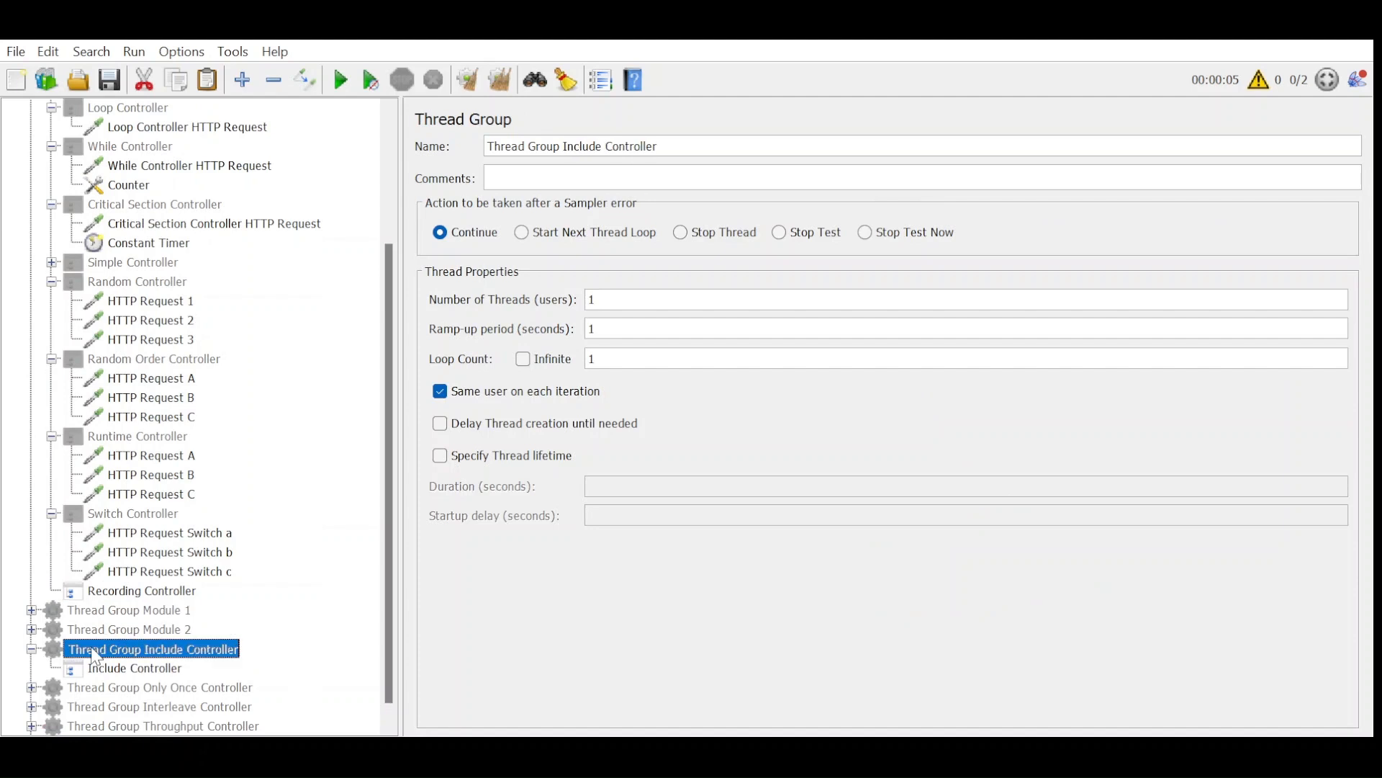
left_click(108, 669)
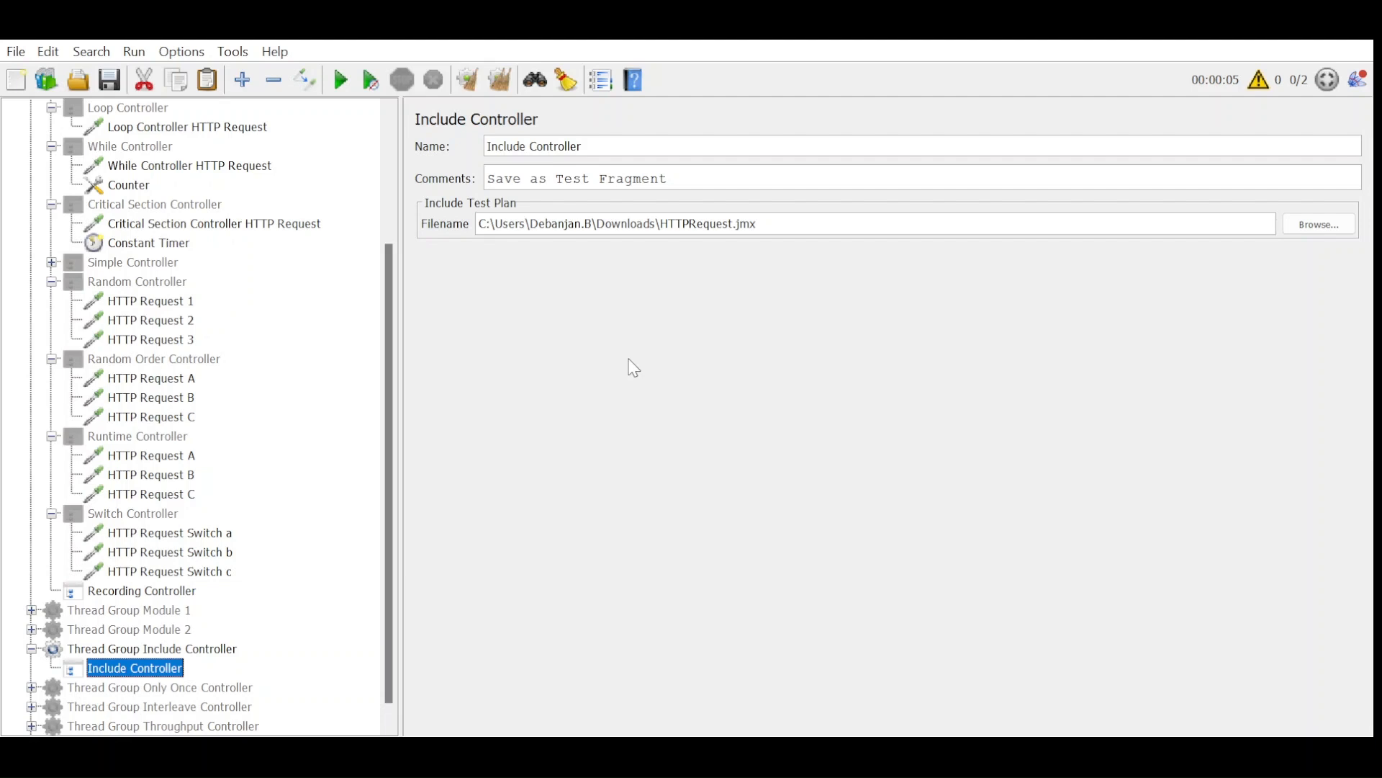
Run the test with the Include Controller without clearing earlier results and inspect the newest HTTP Request 1 sample.
scroll(230, 582, "down", 1)
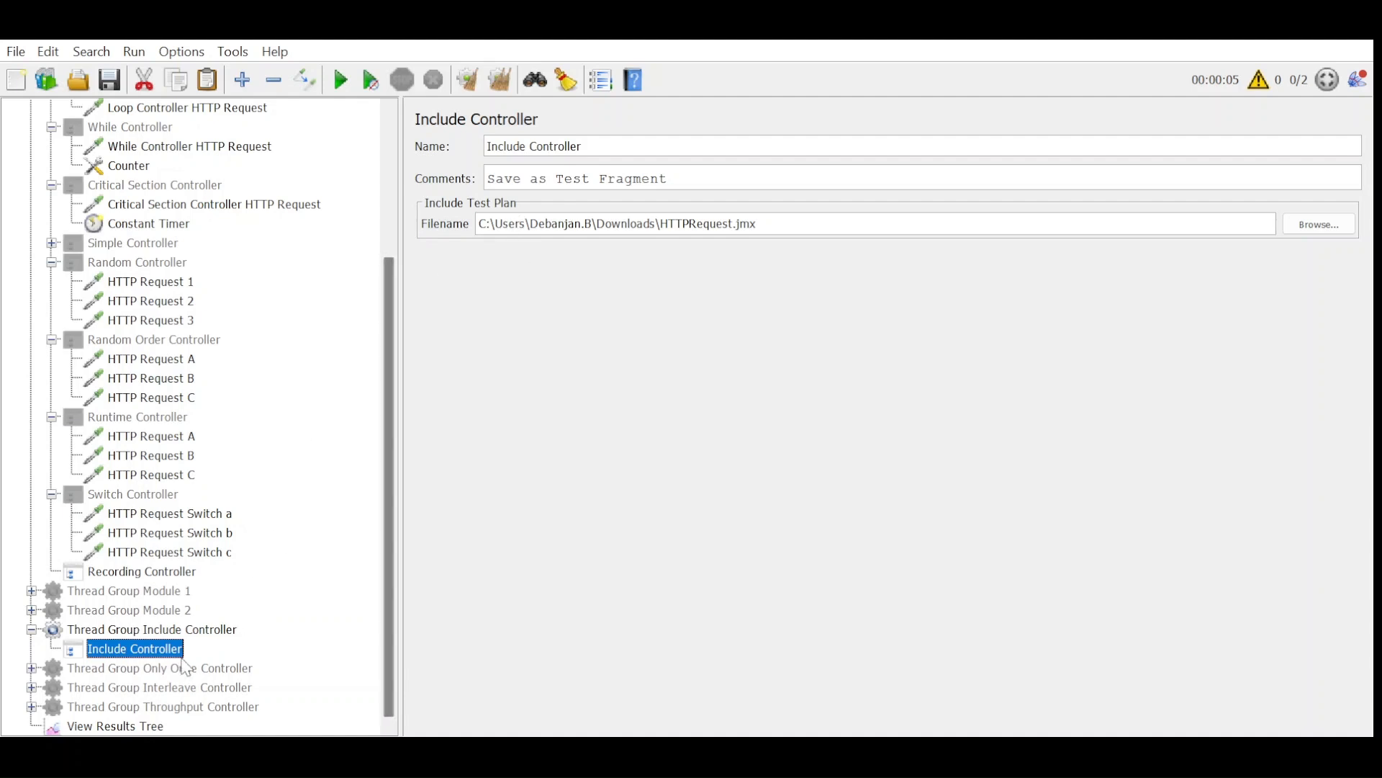
left_click(143, 724)
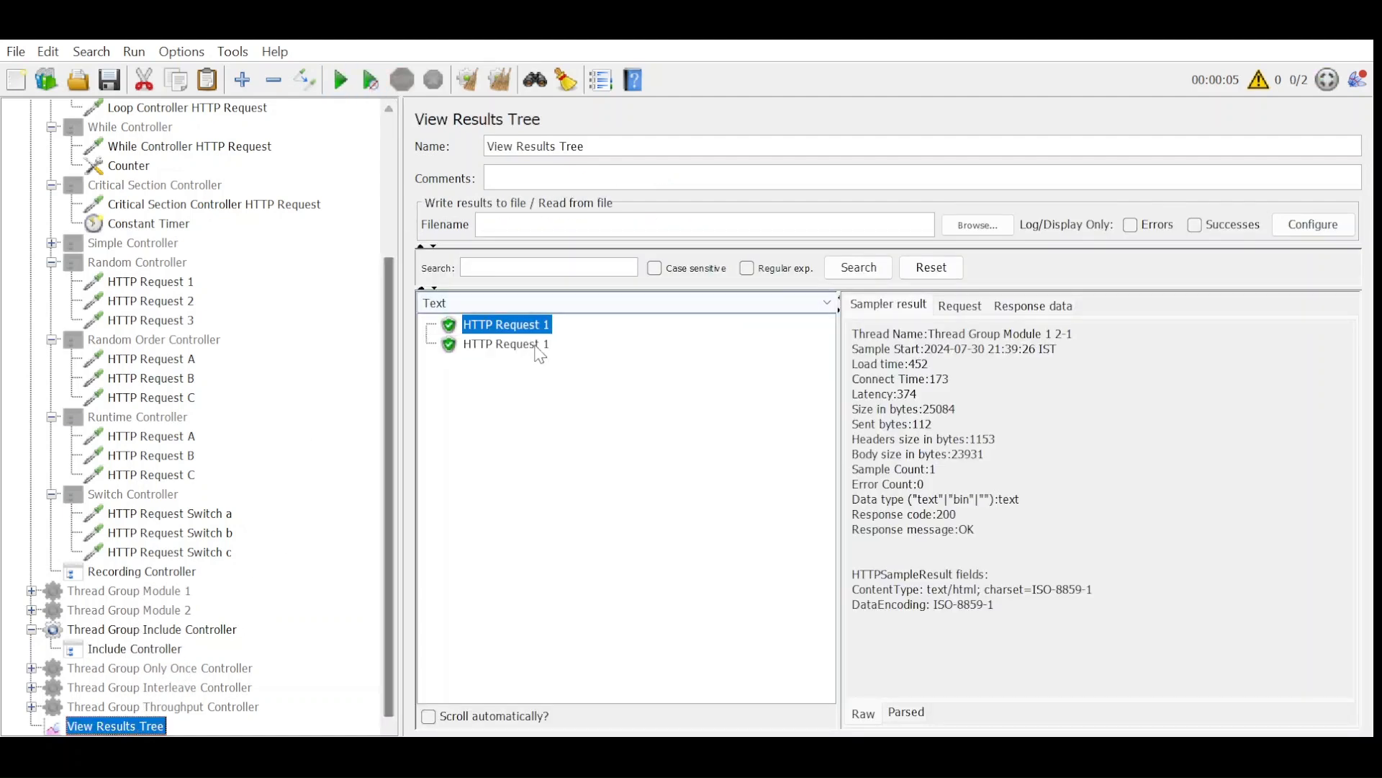
left_click(547, 345)
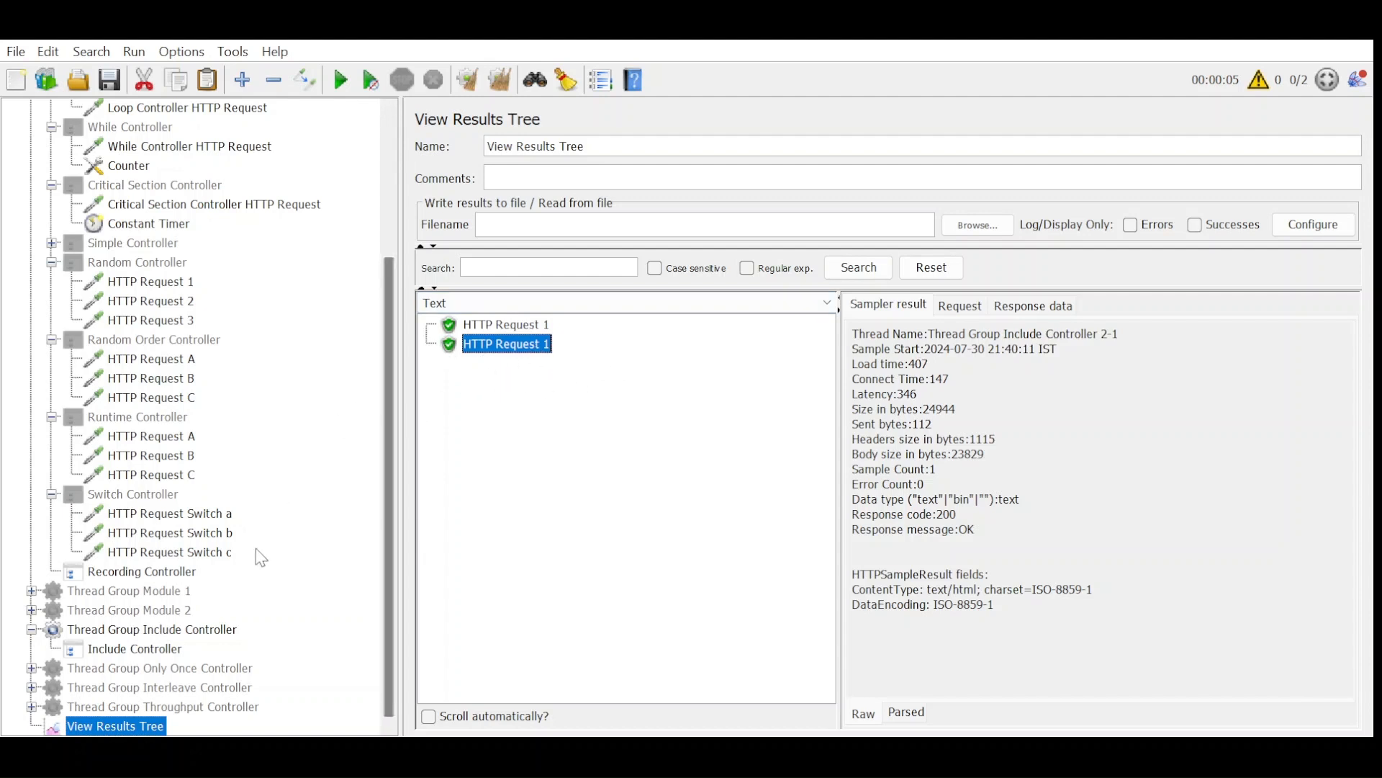
Disable Thread Group Include Controller, then enable and expand Thread Group Only Once Controller.
left_click(161, 651)
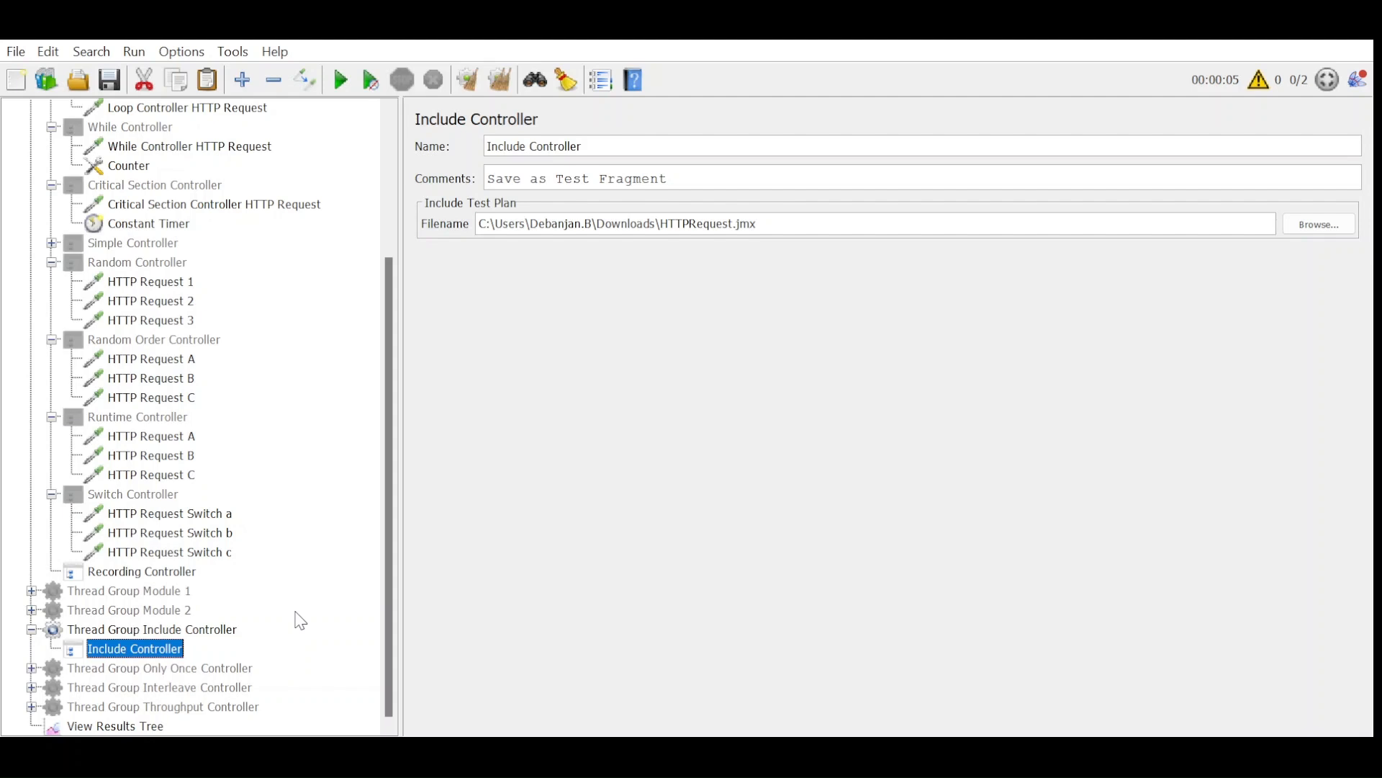
left_click(75, 633)
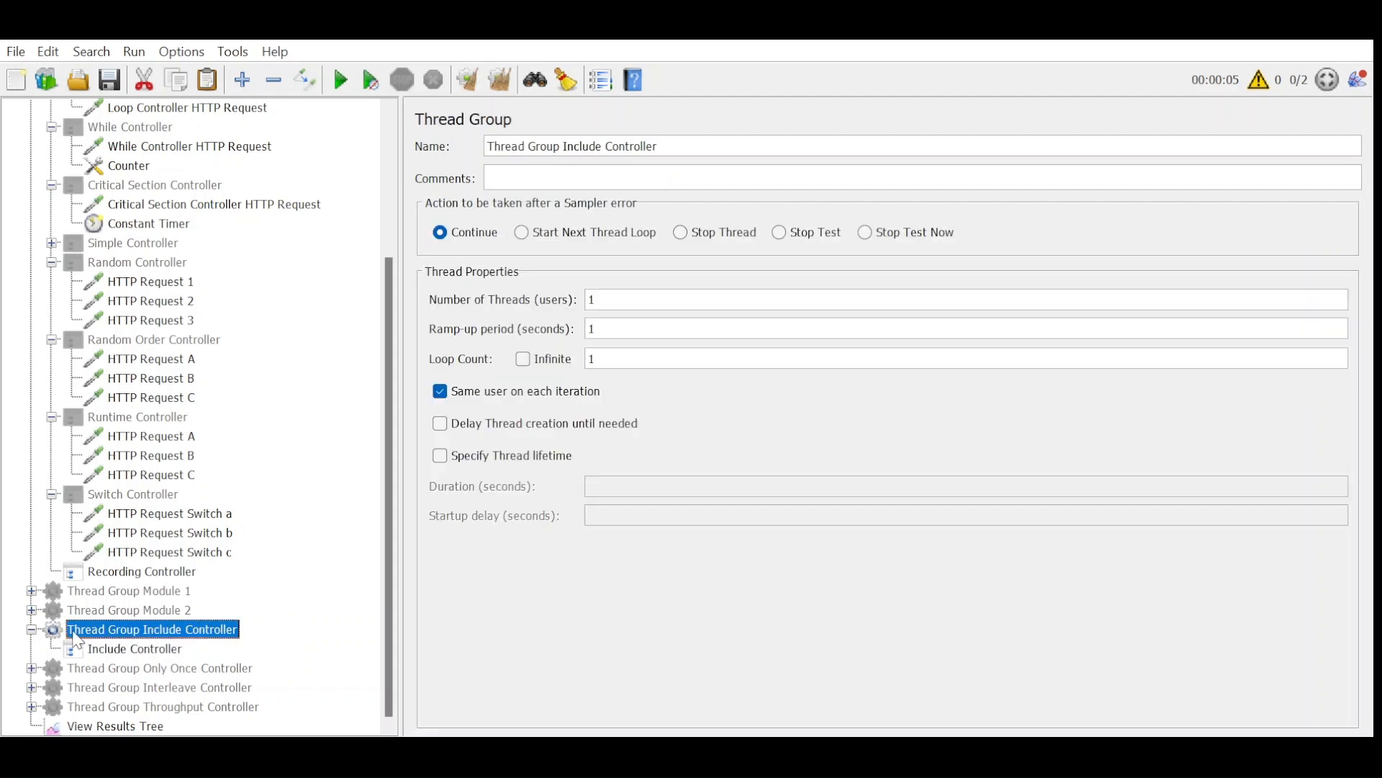
left_click(131, 671)
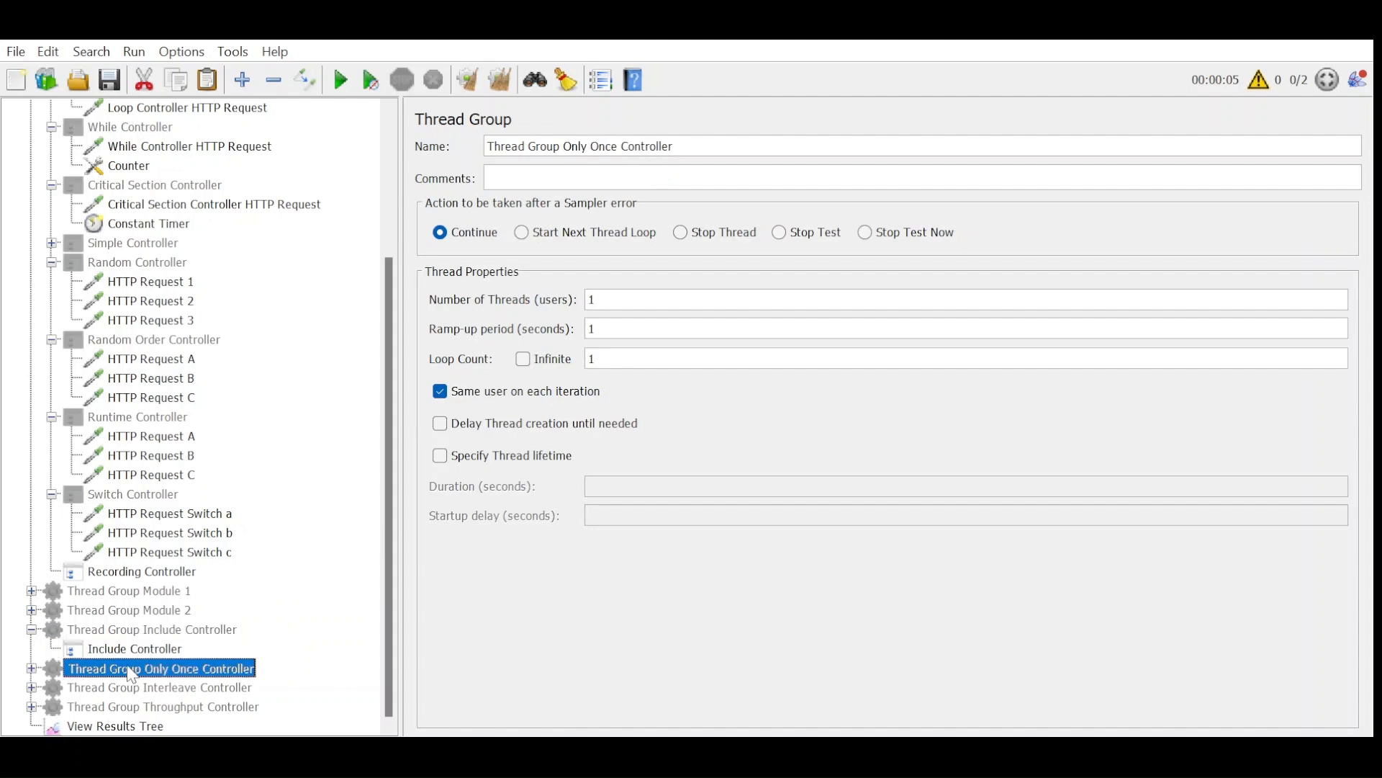
double_click(131, 671)
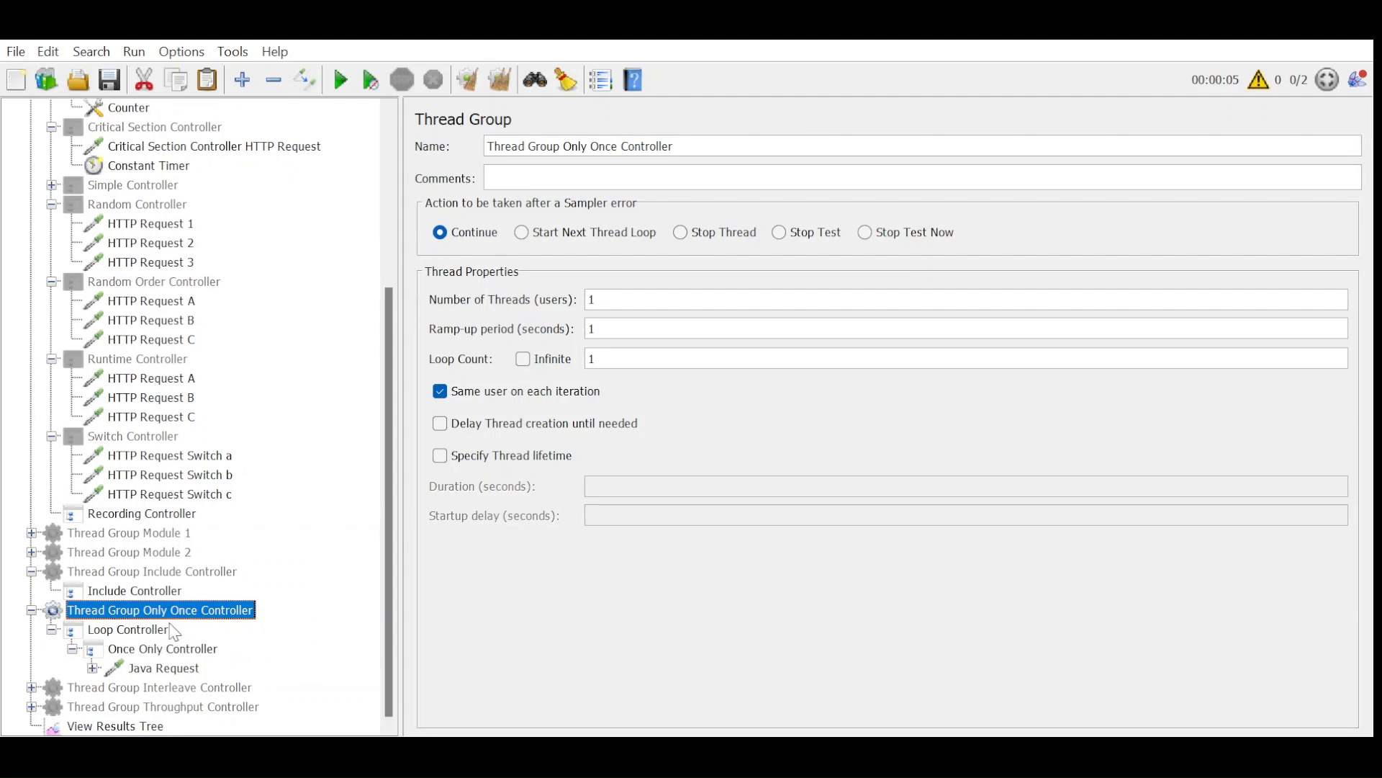
Review the Loop Controller, Once Only Controller and Java Request settings in Thread Group Only Once Controller, ending at View Results Tree.
left_click(127, 640)
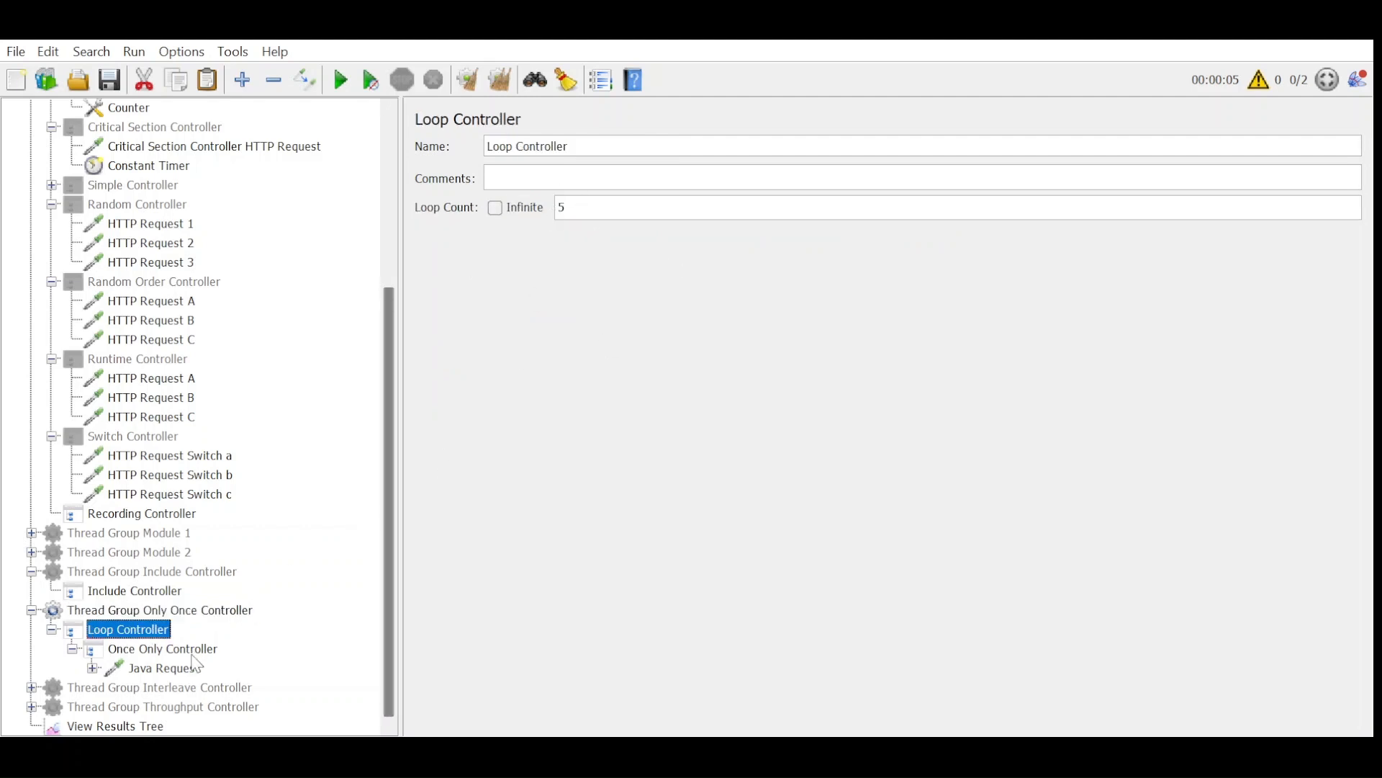
left_click(188, 652)
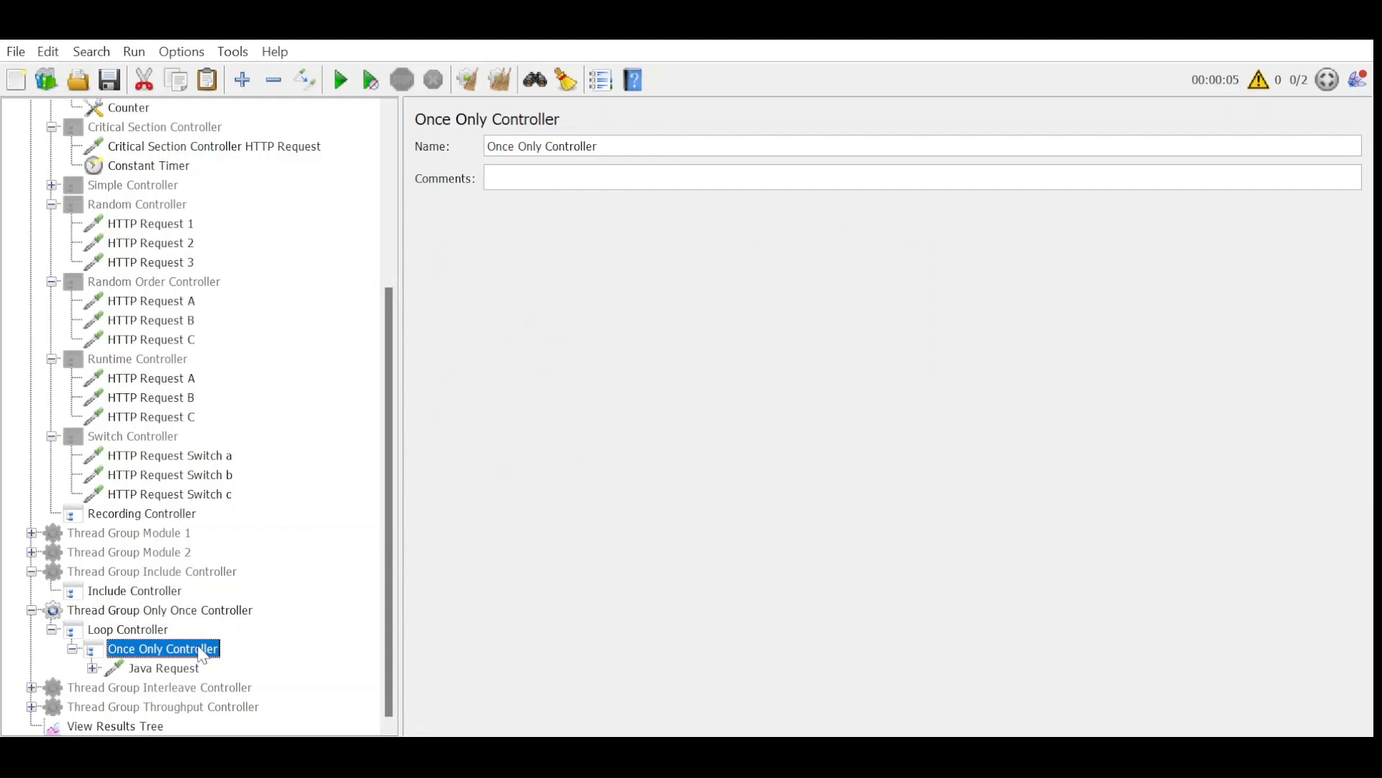
left_click(148, 632)
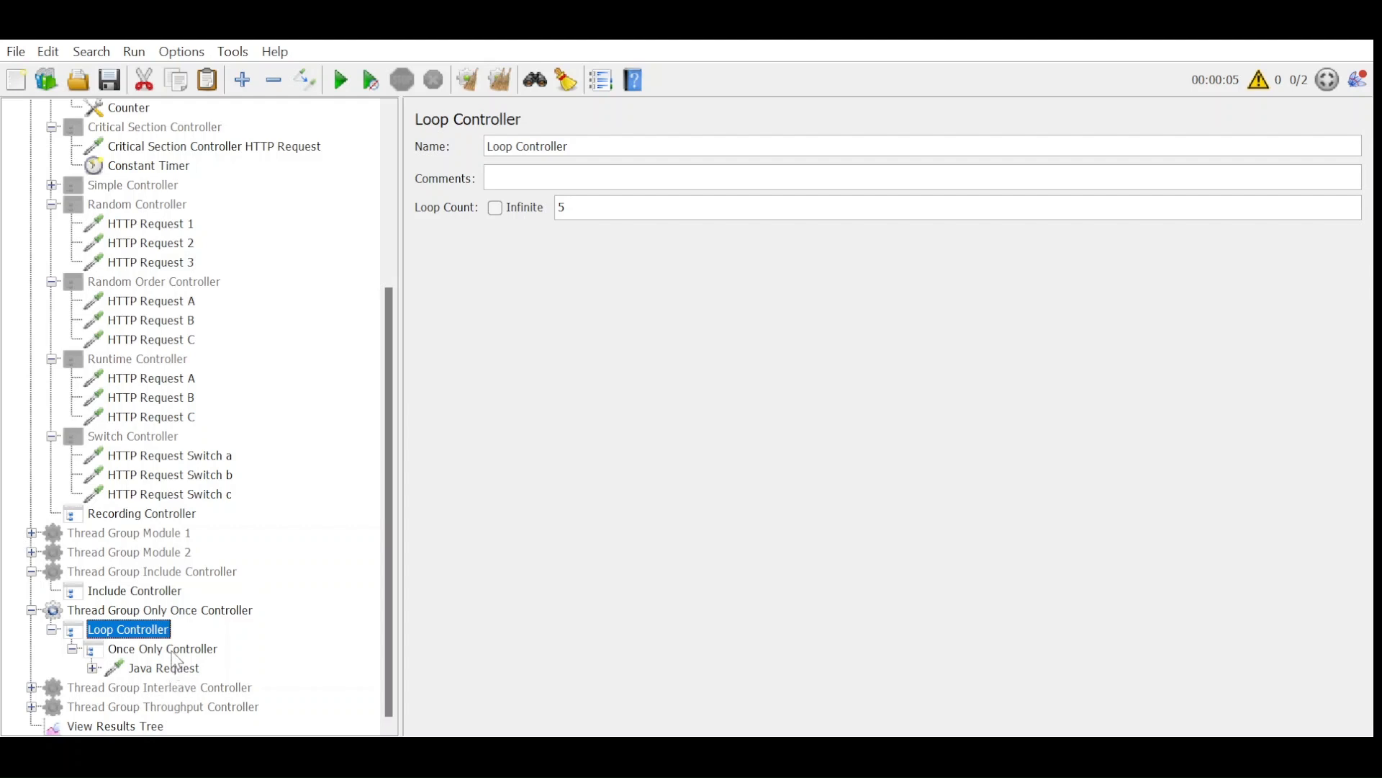
left_click(173, 668)
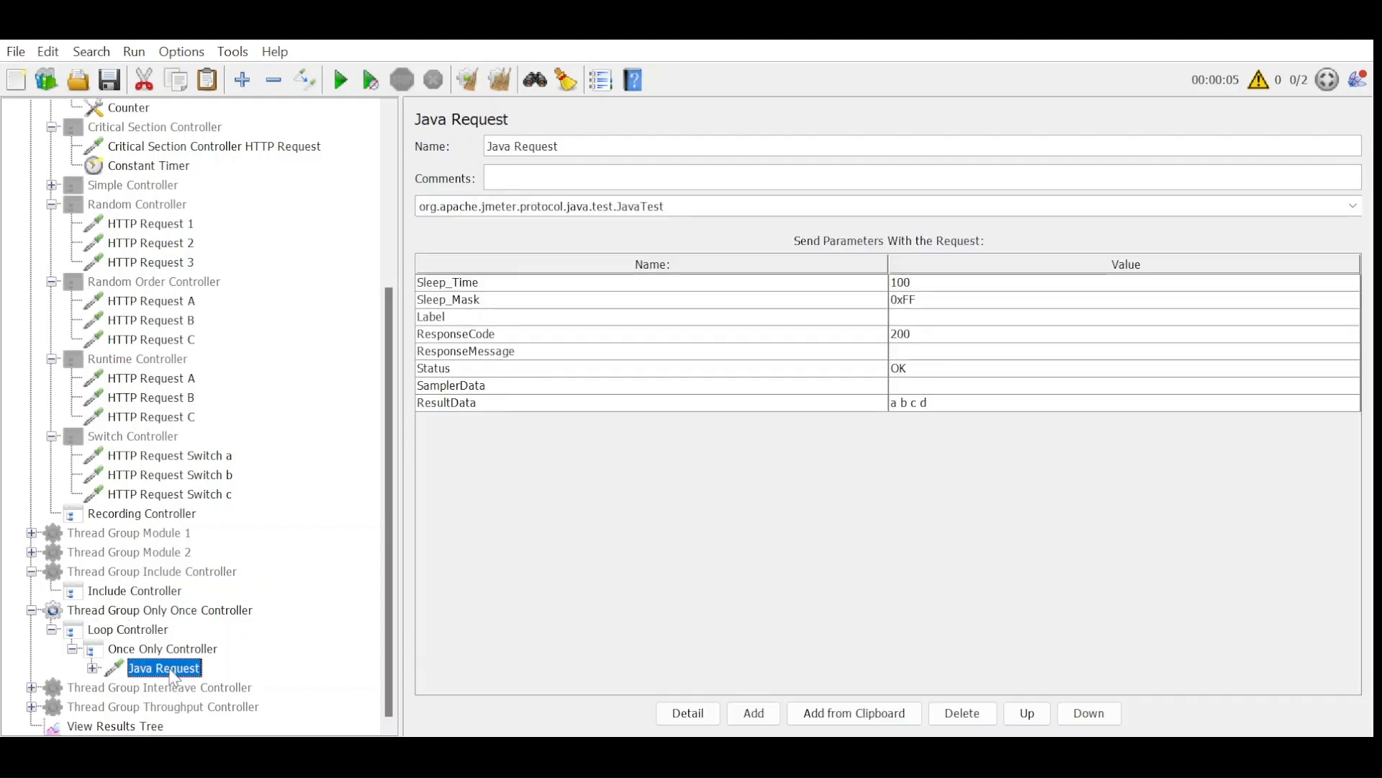
left_click(115, 726)
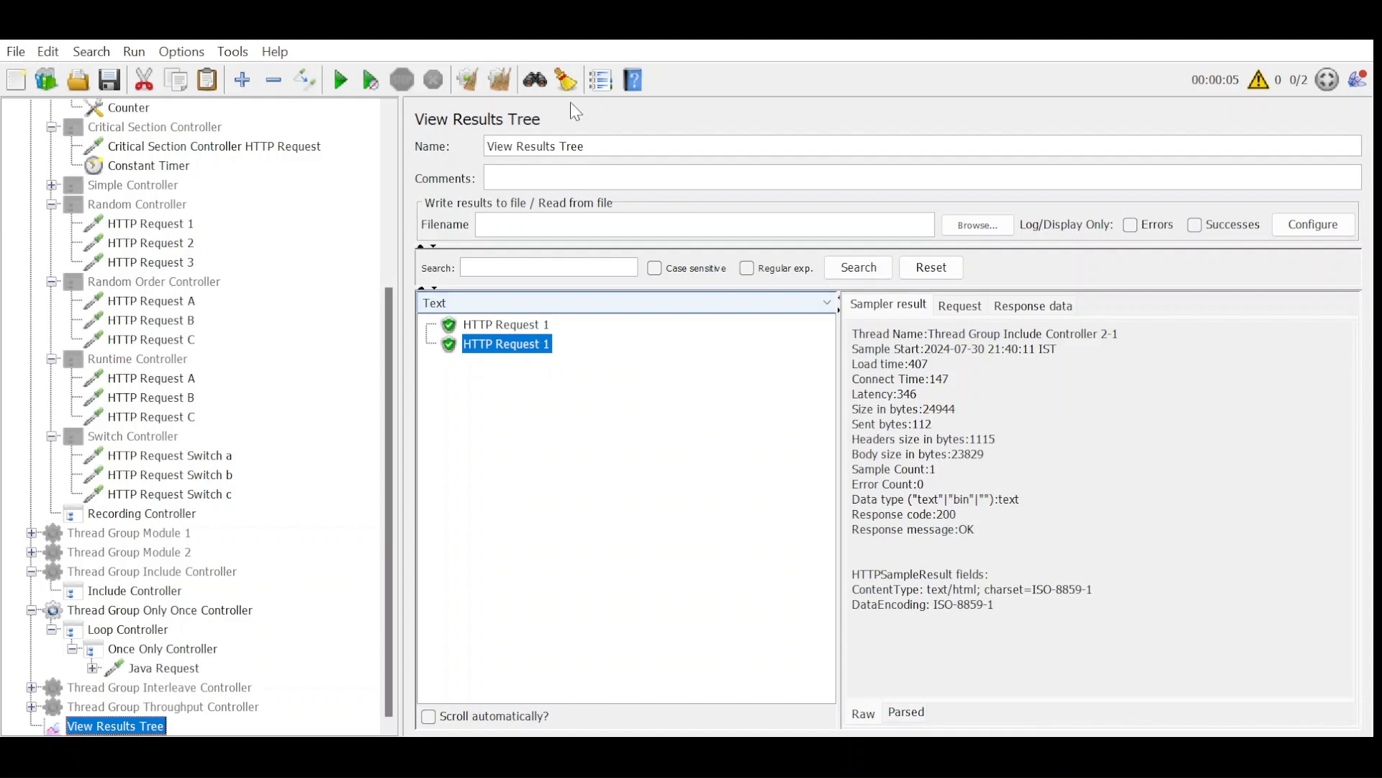
Run the test for Thread Group Only Once Controller and inspect the Java Request sample in the results.
left_click(337, 86)
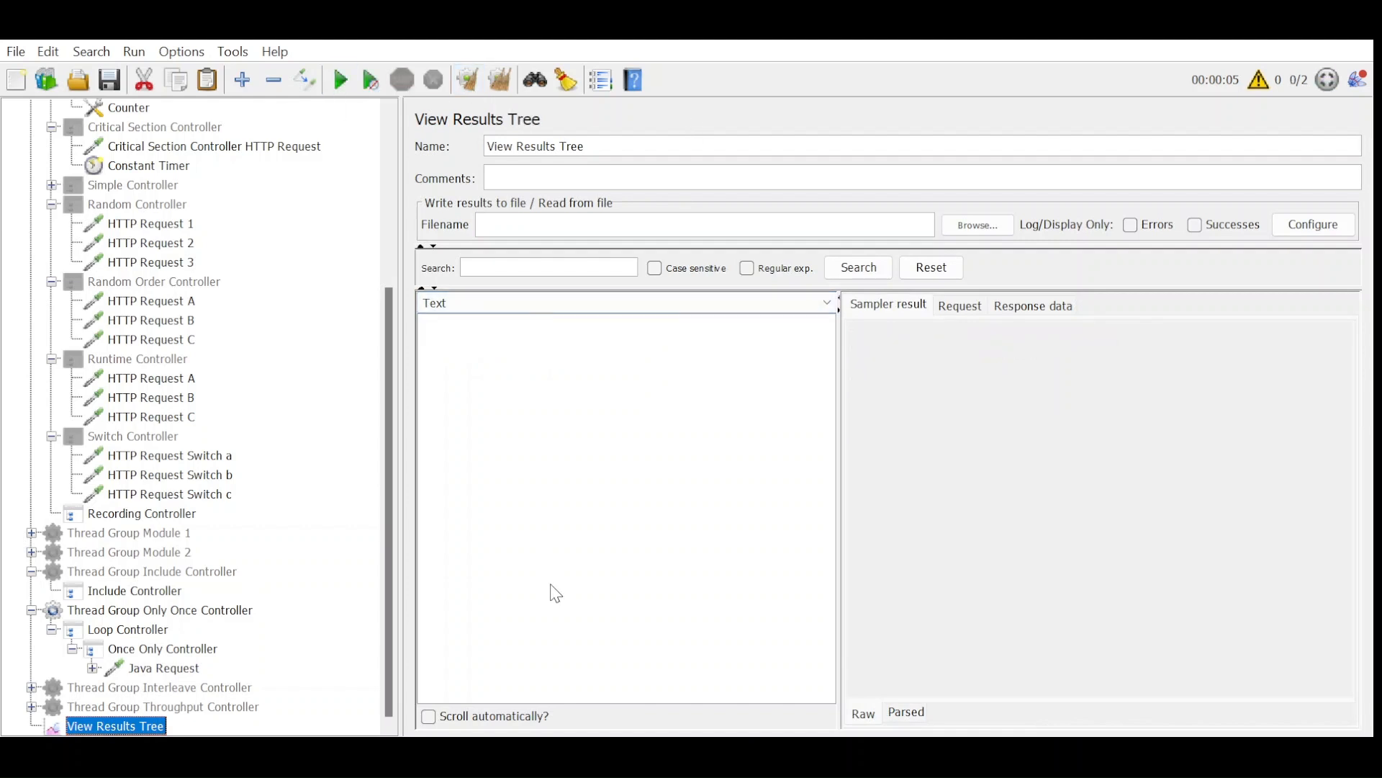
left_click(508, 328)
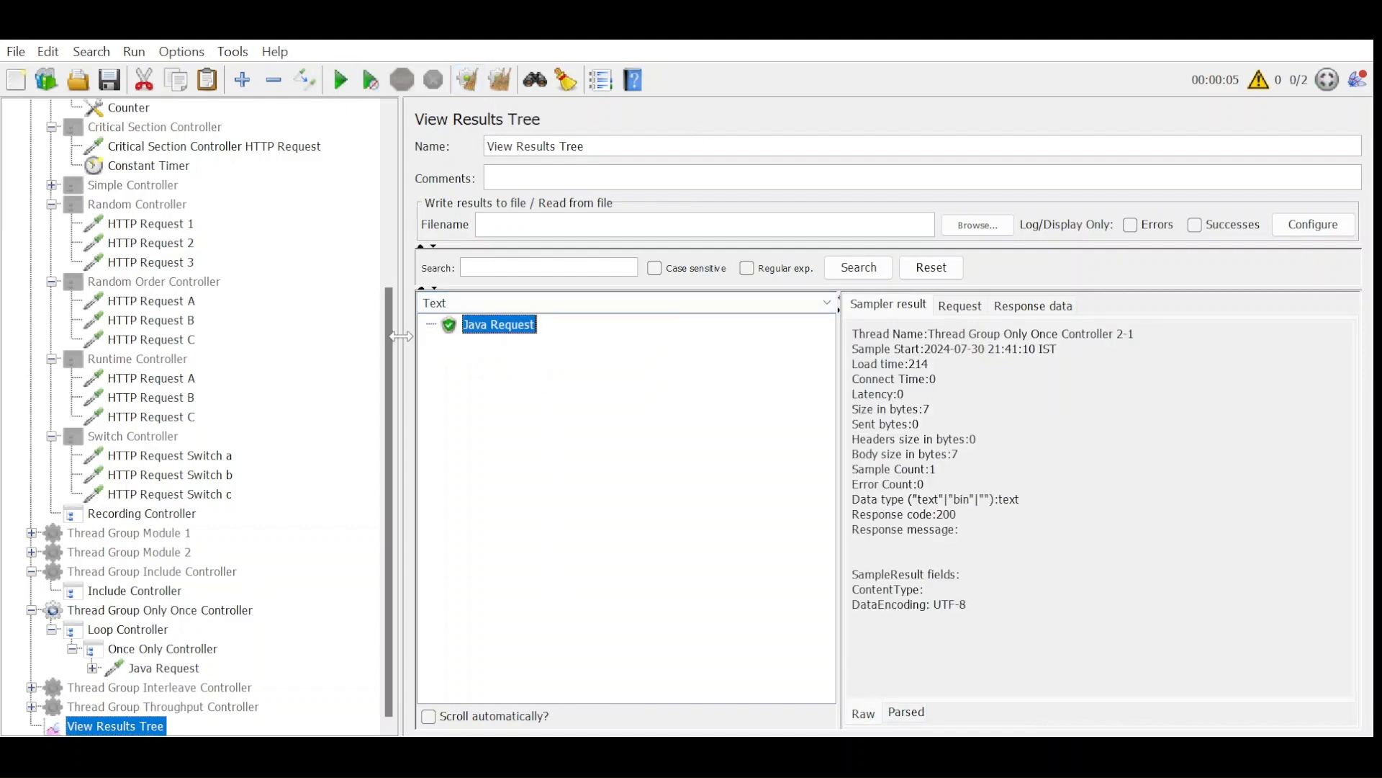
Copy the Java Request from the Once Only Controller and paste the duplicate directly under the Loop Controller.
left_click(164, 668)
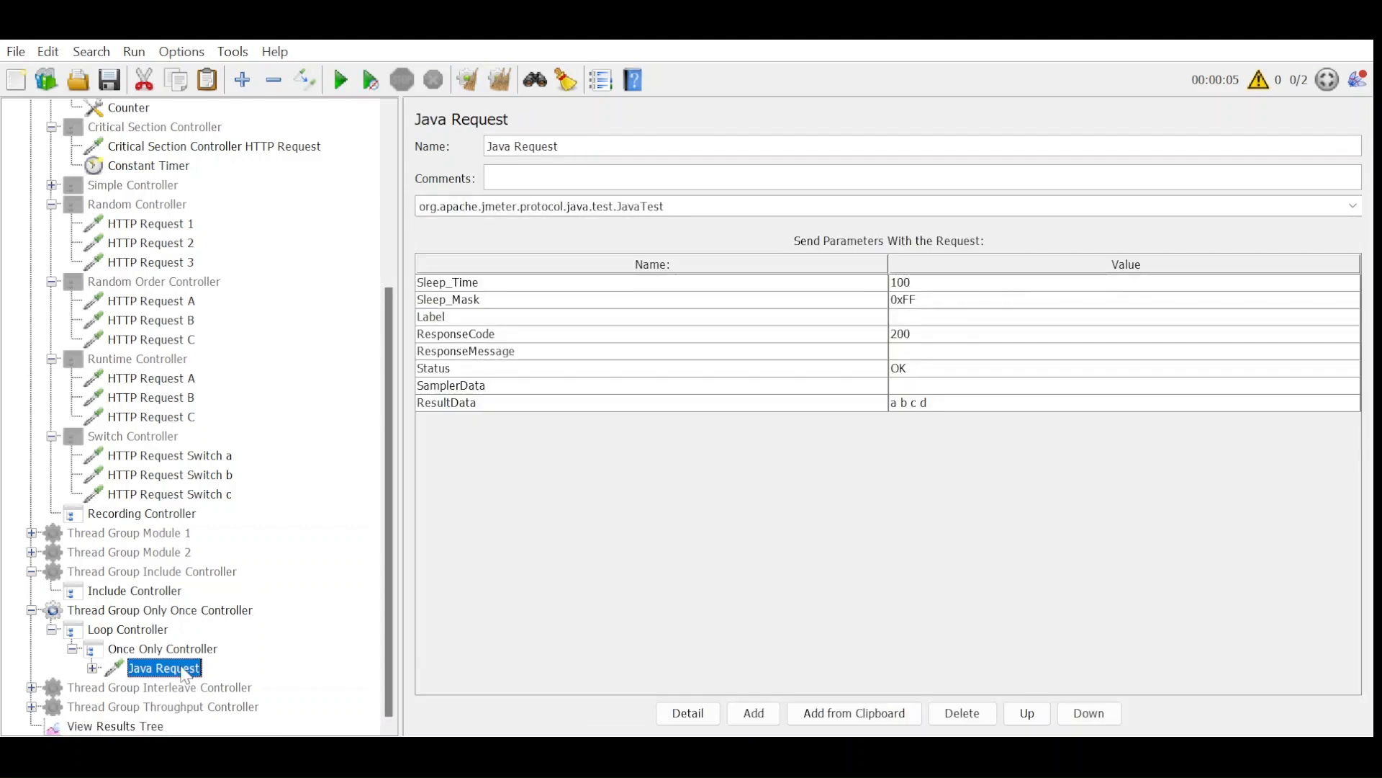
left_click(164, 633)
key("ctrl+v")
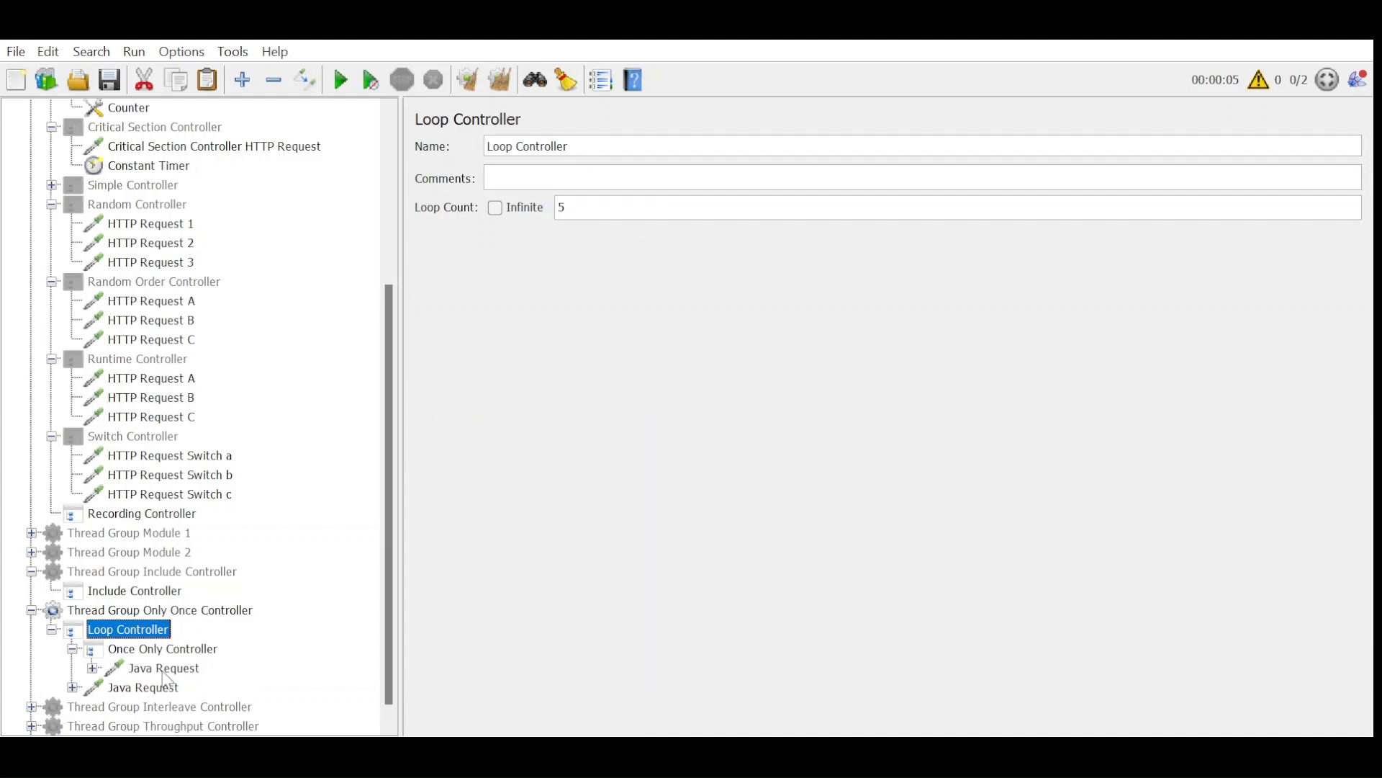
left_click(162, 688)
left_click_drag(173, 639, 154, 627)
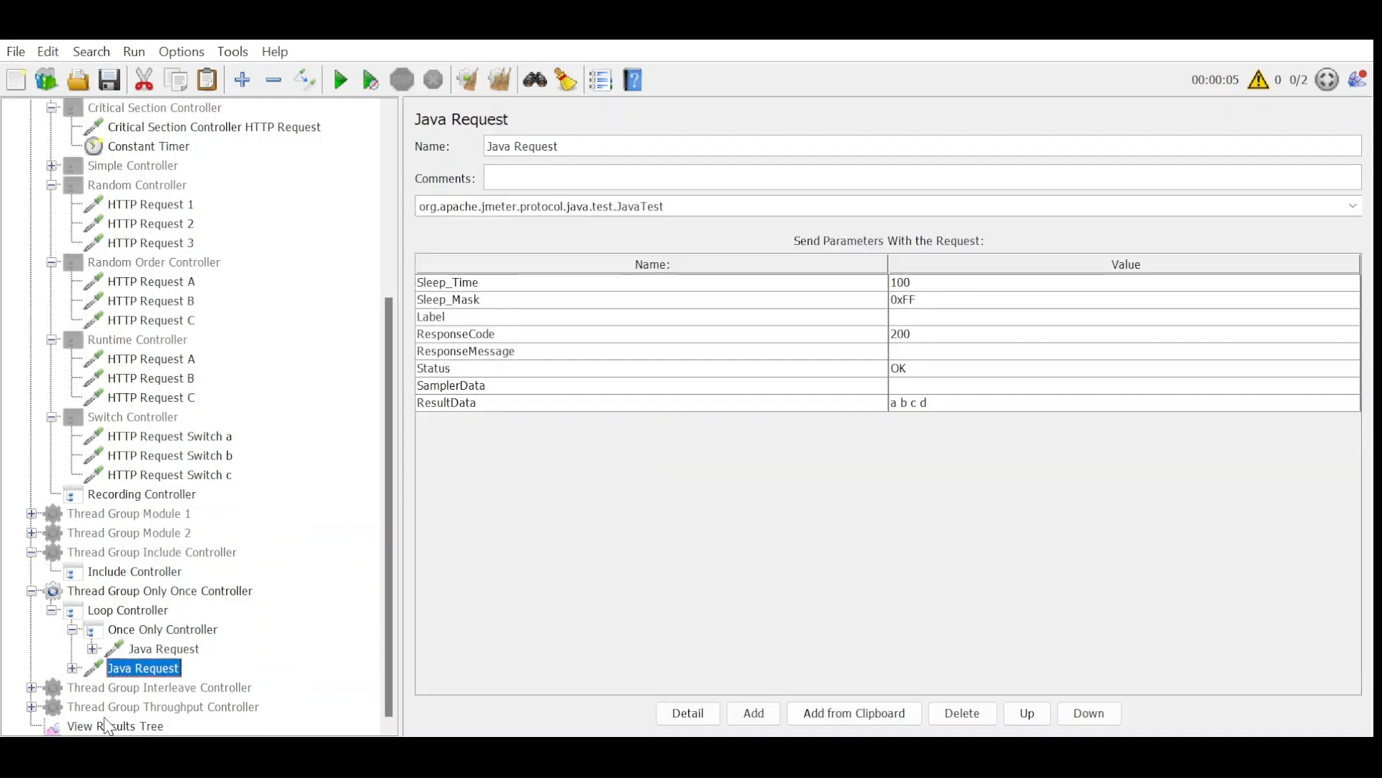
Rename the Java Request inside the Once Only Controller to Java Request OOC.
left_click(159, 652)
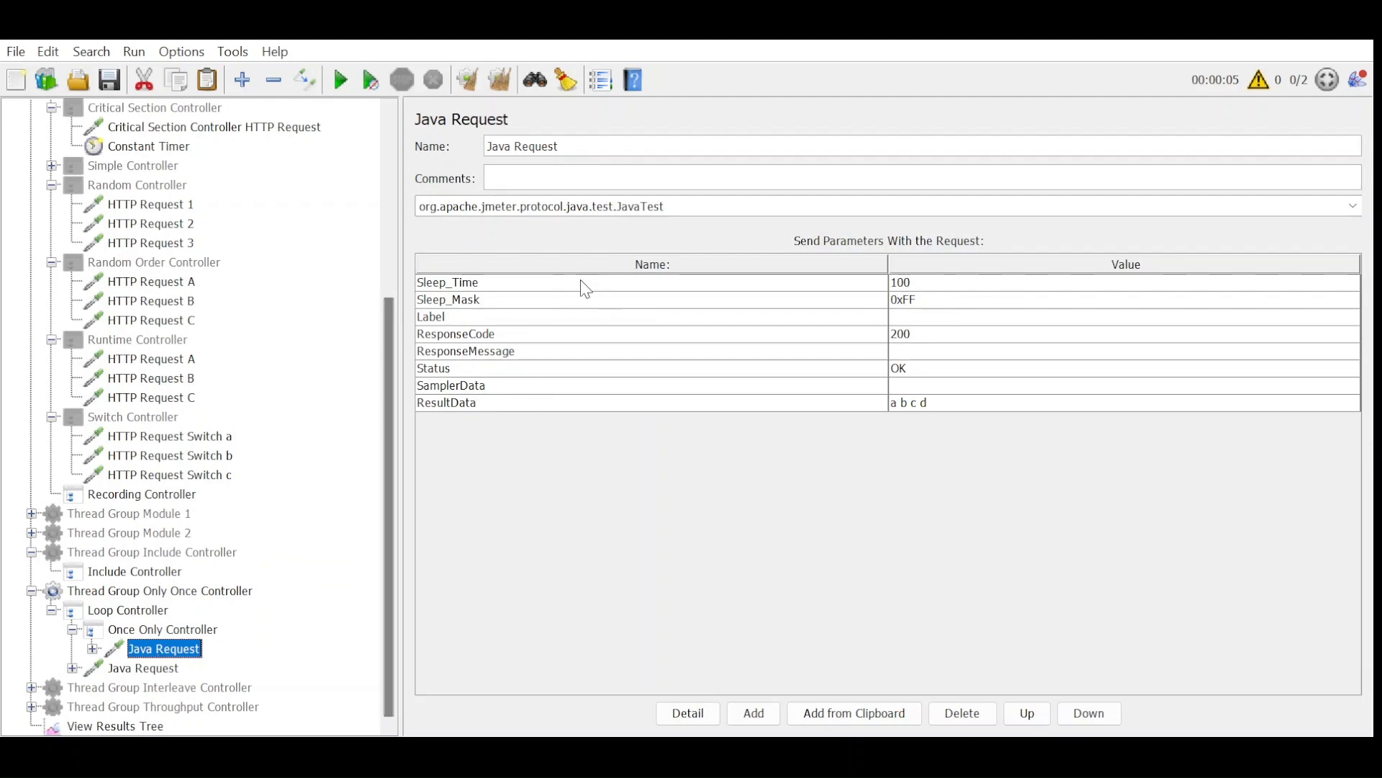
left_click(597, 149)
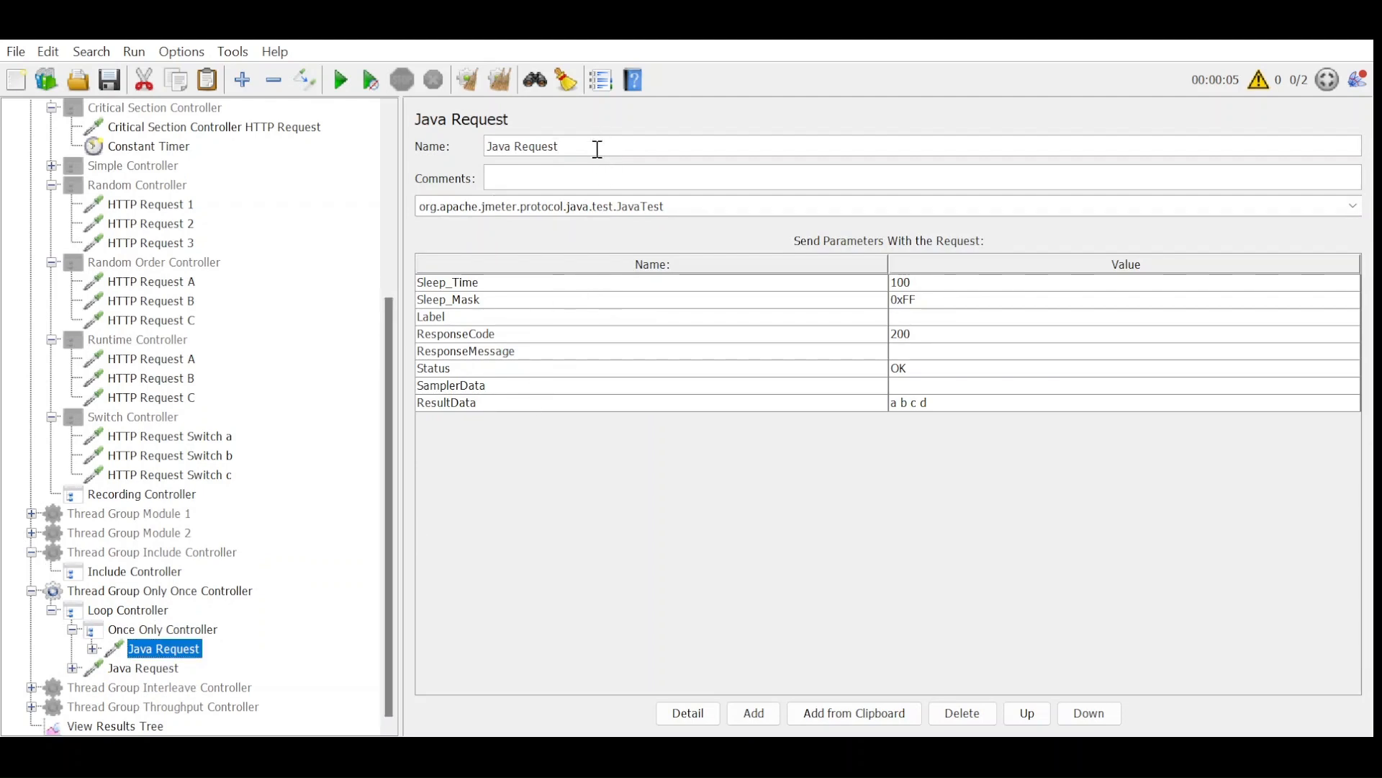
type("OOC")
Run the test again from View Results Tree and compare the Java Request OOC and Java Request samples.
left_click(115, 725)
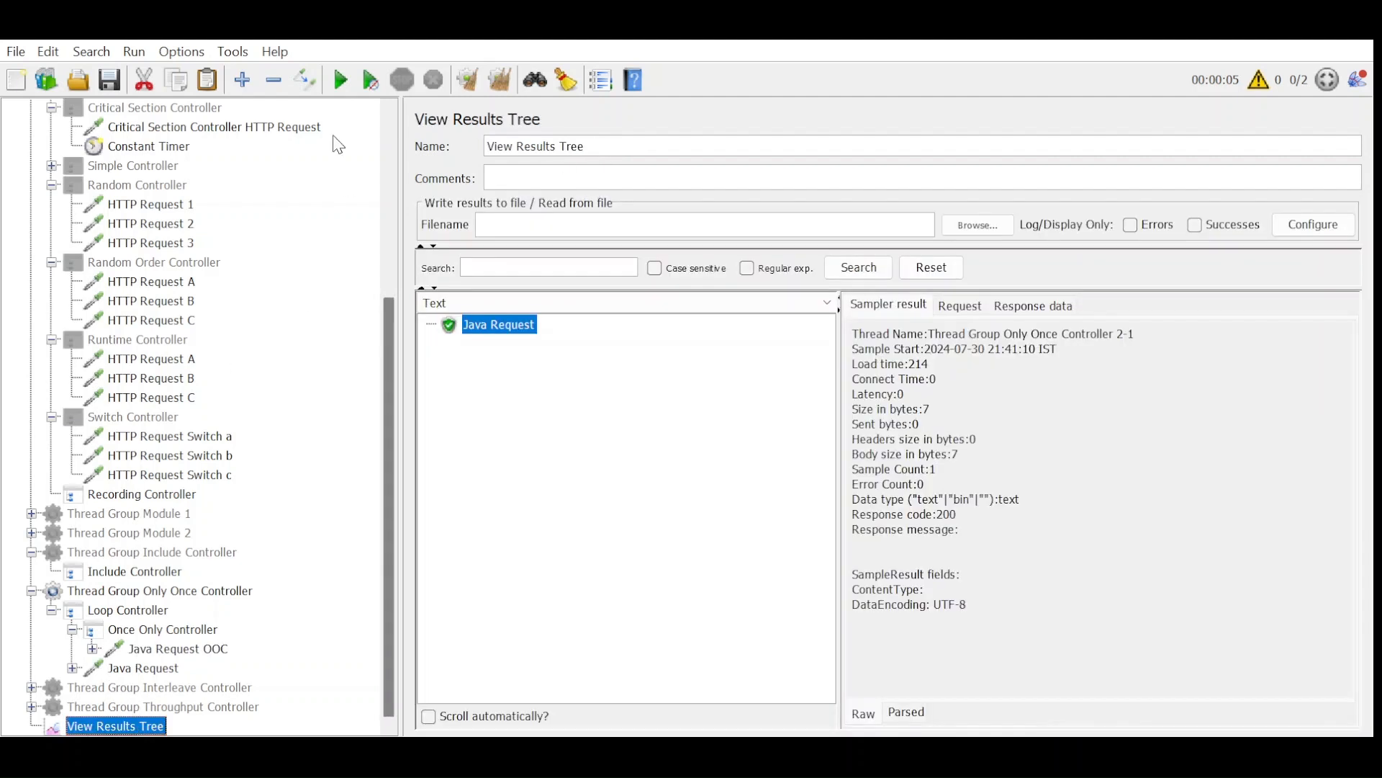
left_click(342, 80)
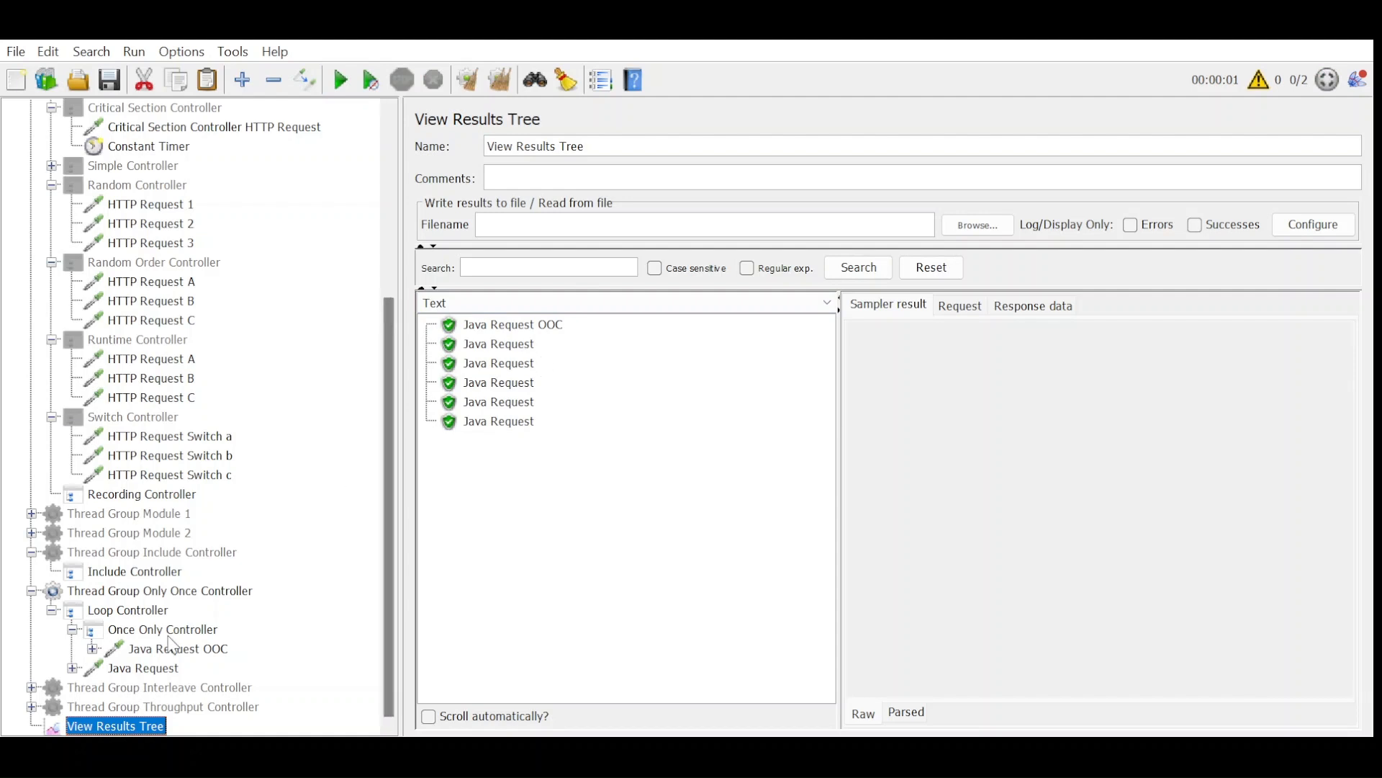
left_click(156, 671)
left_click(149, 727)
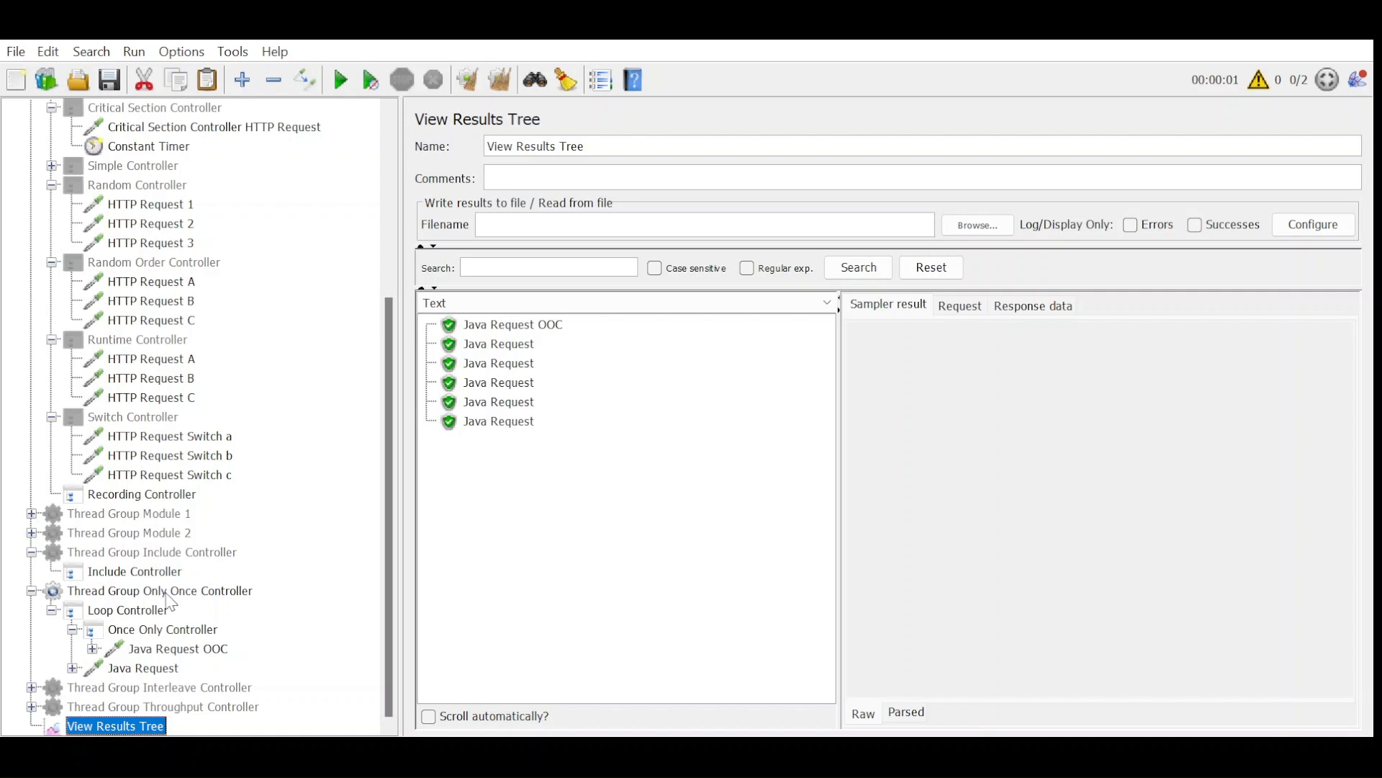
Disable and collapse Thread Group Only Once Controller, then enable and expand Thread Group Interleave Controller.
left_click(167, 595)
key("ctrl+t")
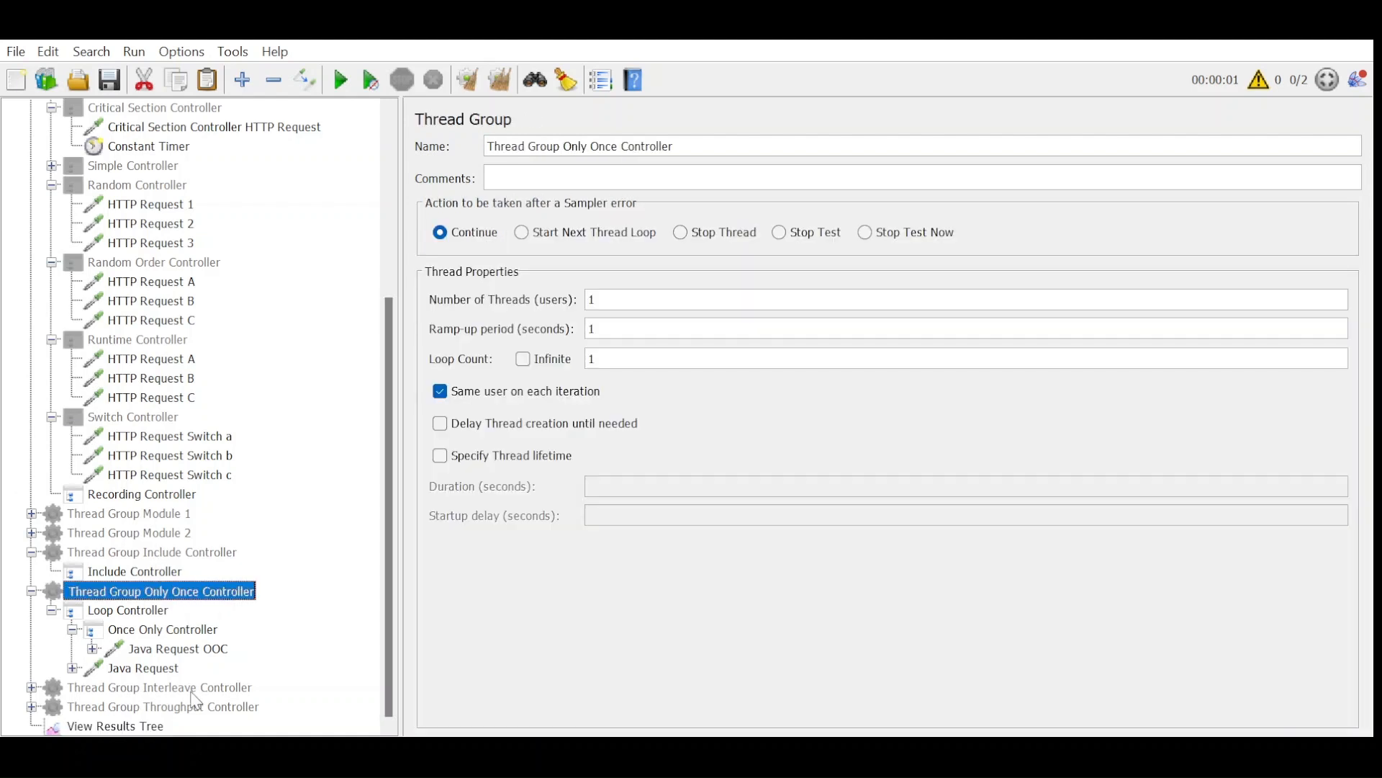
left_click(32, 687)
left_click(193, 611)
key("ctrl+t")
left_click(32, 513)
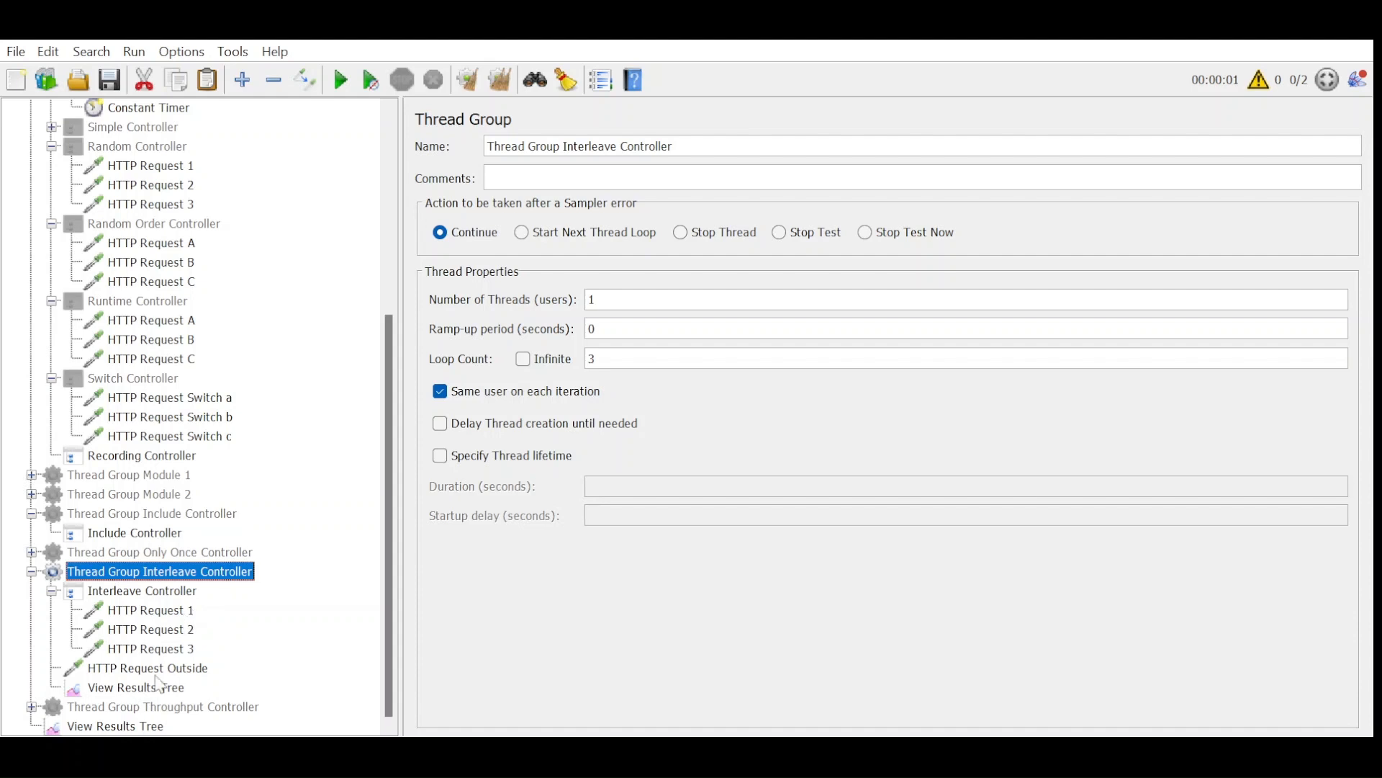
Run the test and check the sample order in the View Results Tree inside Thread Group Interleave Controller.
left_click(132, 691)
left_click(335, 79)
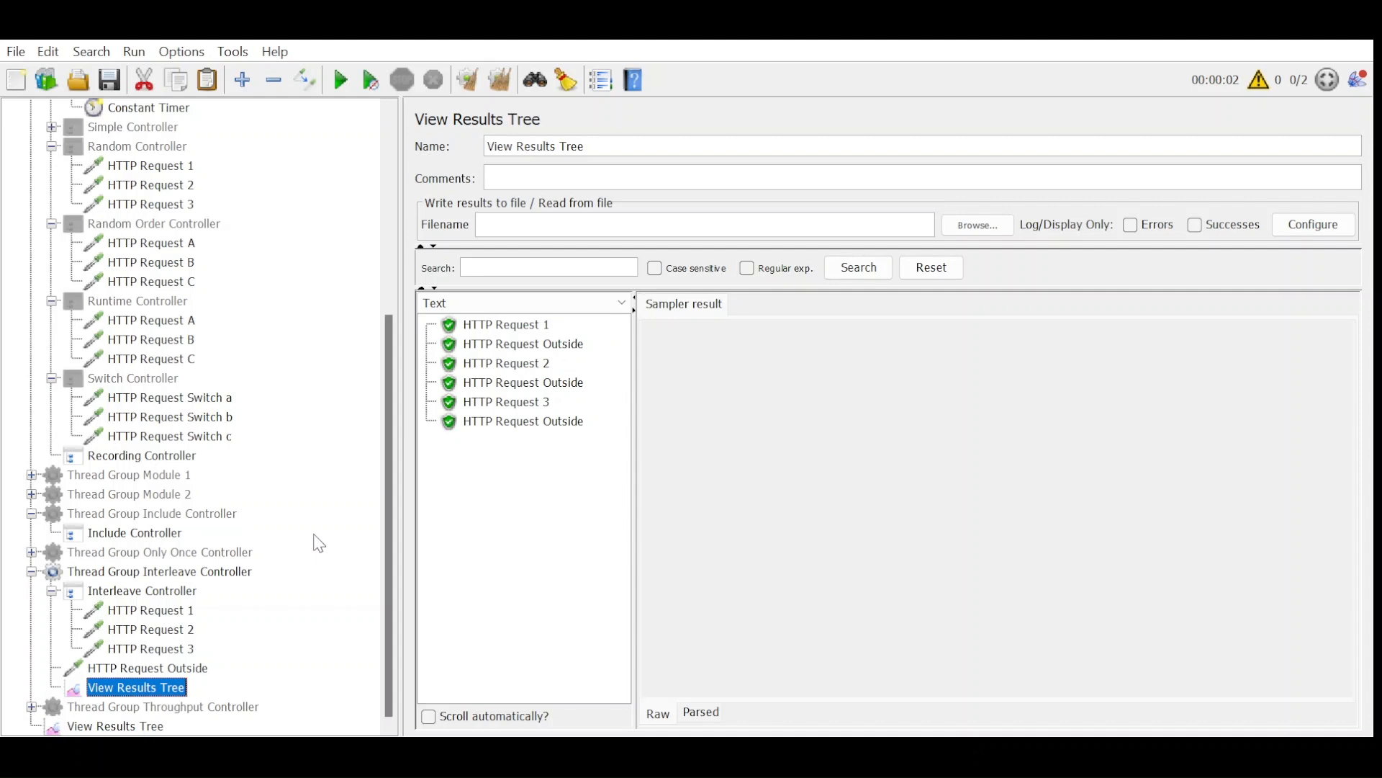
Enable Thread Group Throughput Controller, disable Thread Group Interleave Controller and collapse the expanded thread groups.
left_click(173, 707)
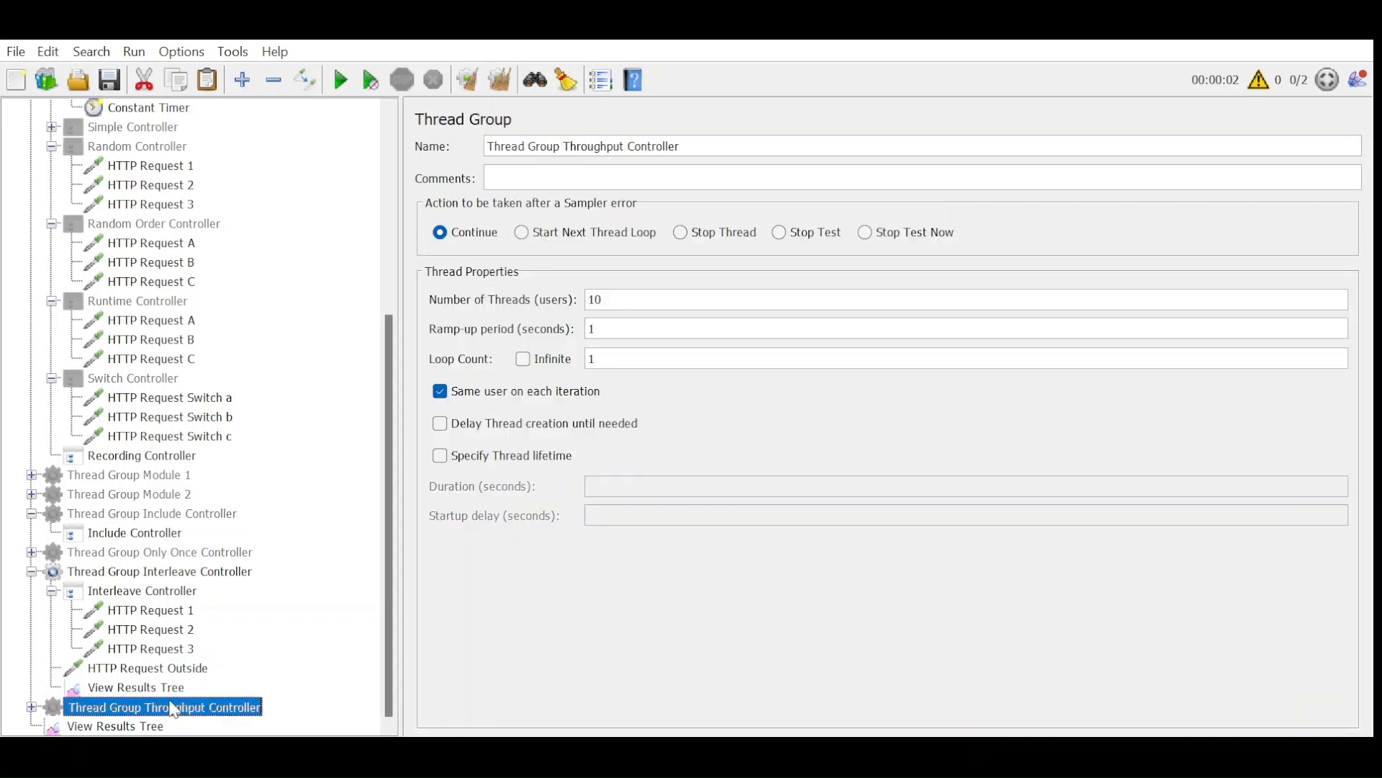
left_click(31, 572)
left_click(31, 629)
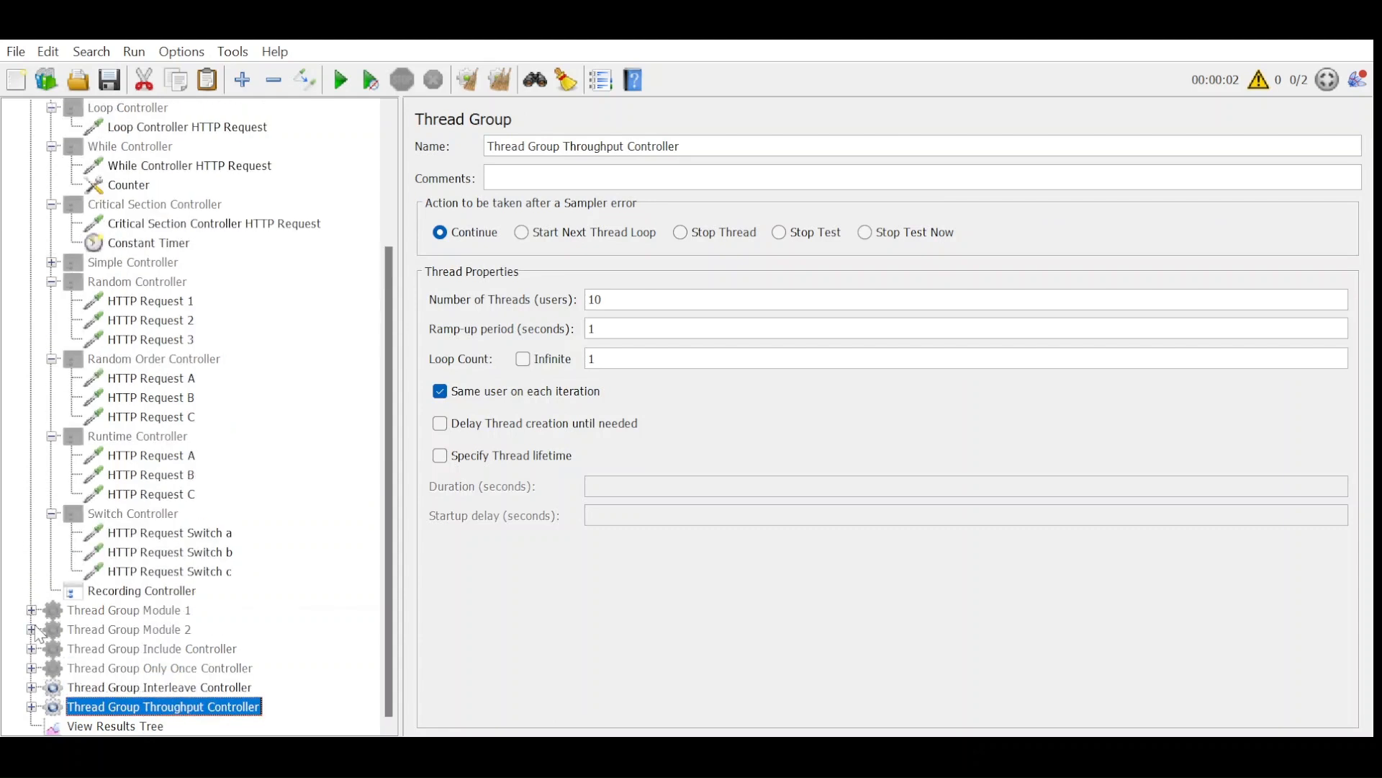
left_click(92, 688)
left_click(104, 707)
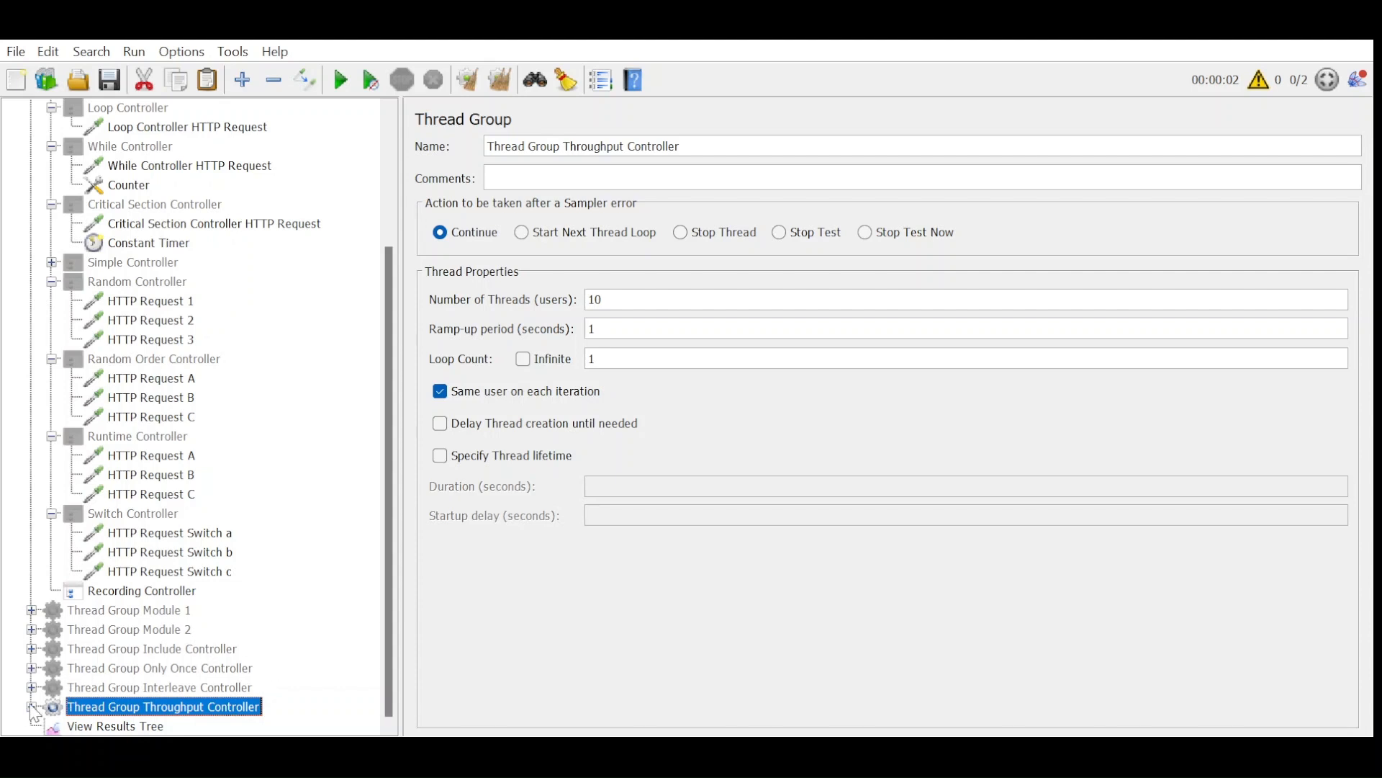
Expand Thread Group Throughput Controller and review its thread properties, the Throughput Controller settings, HTTP Request Main and HTTP Request TC.
left_click(31, 707)
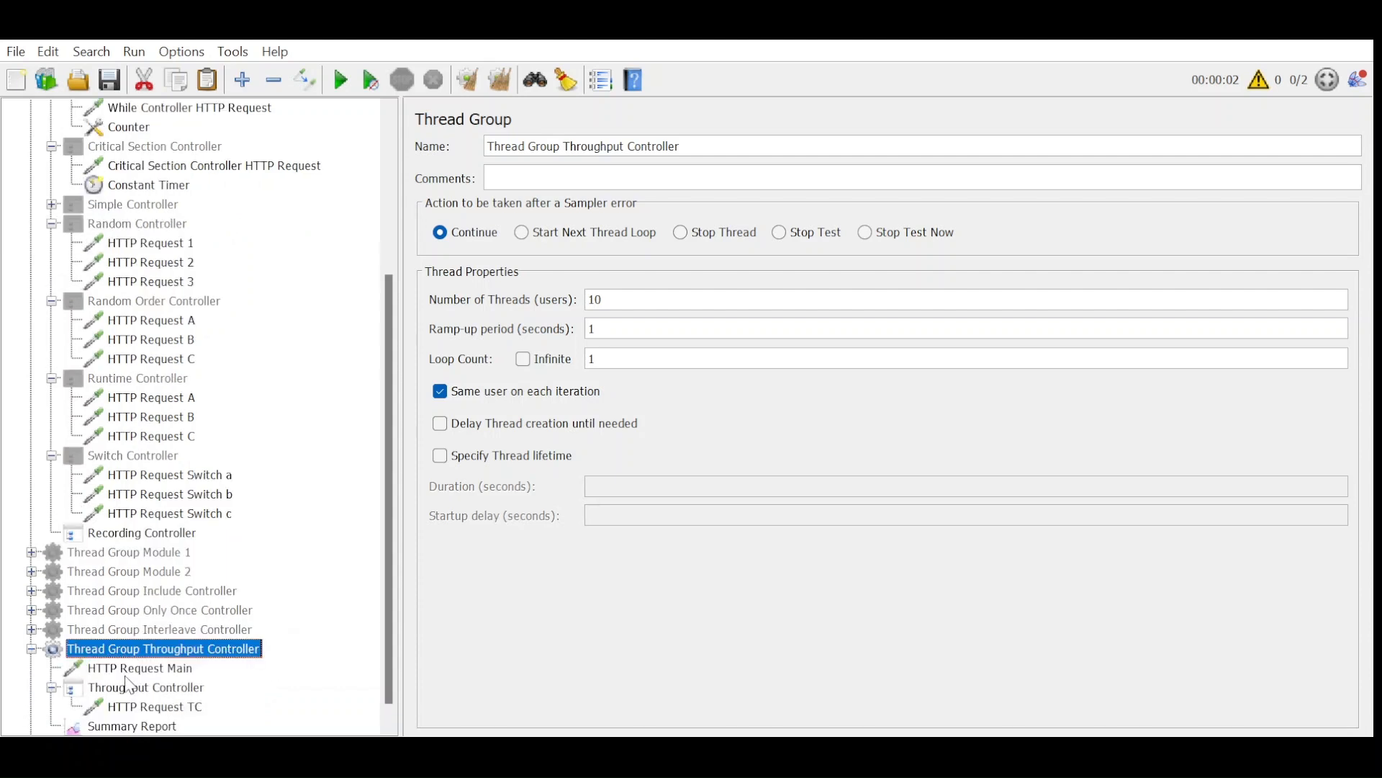
left_click(131, 687)
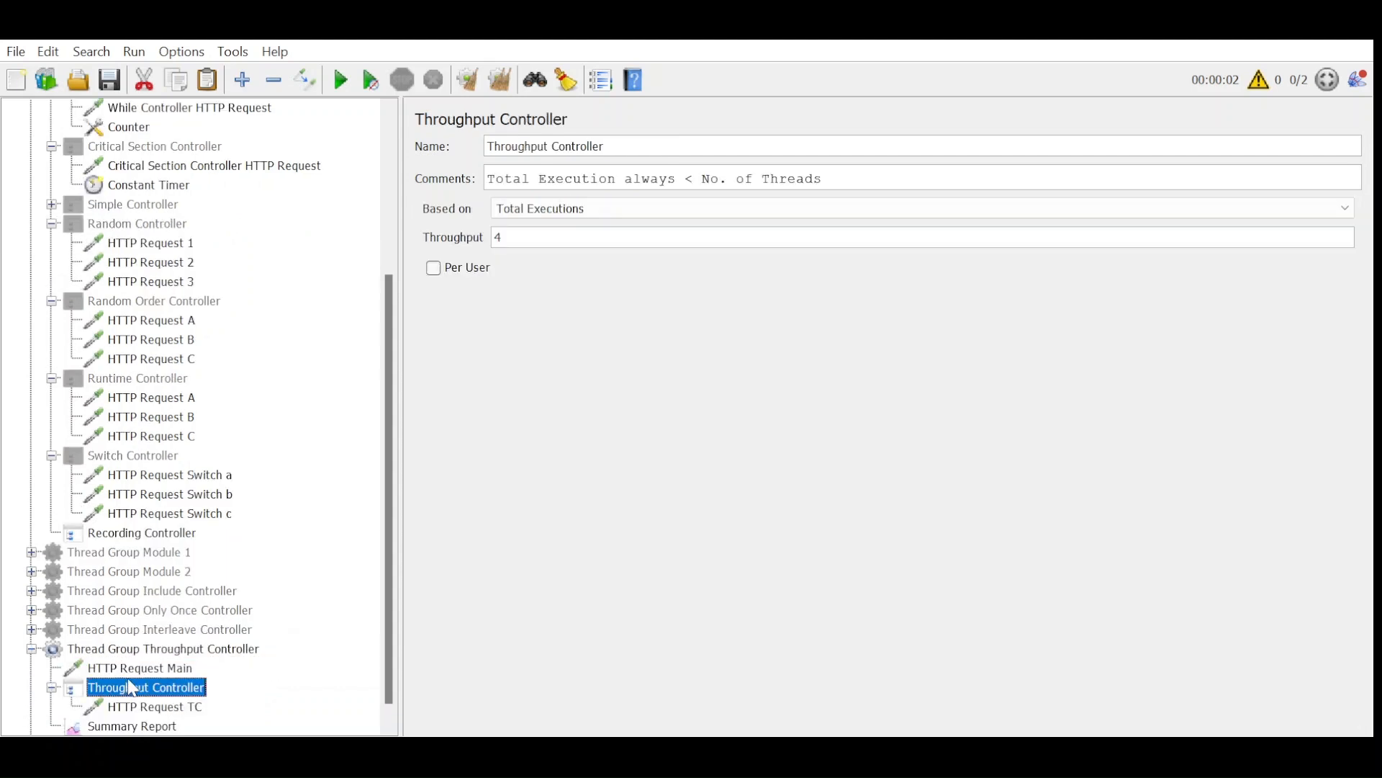
left_click(225, 651)
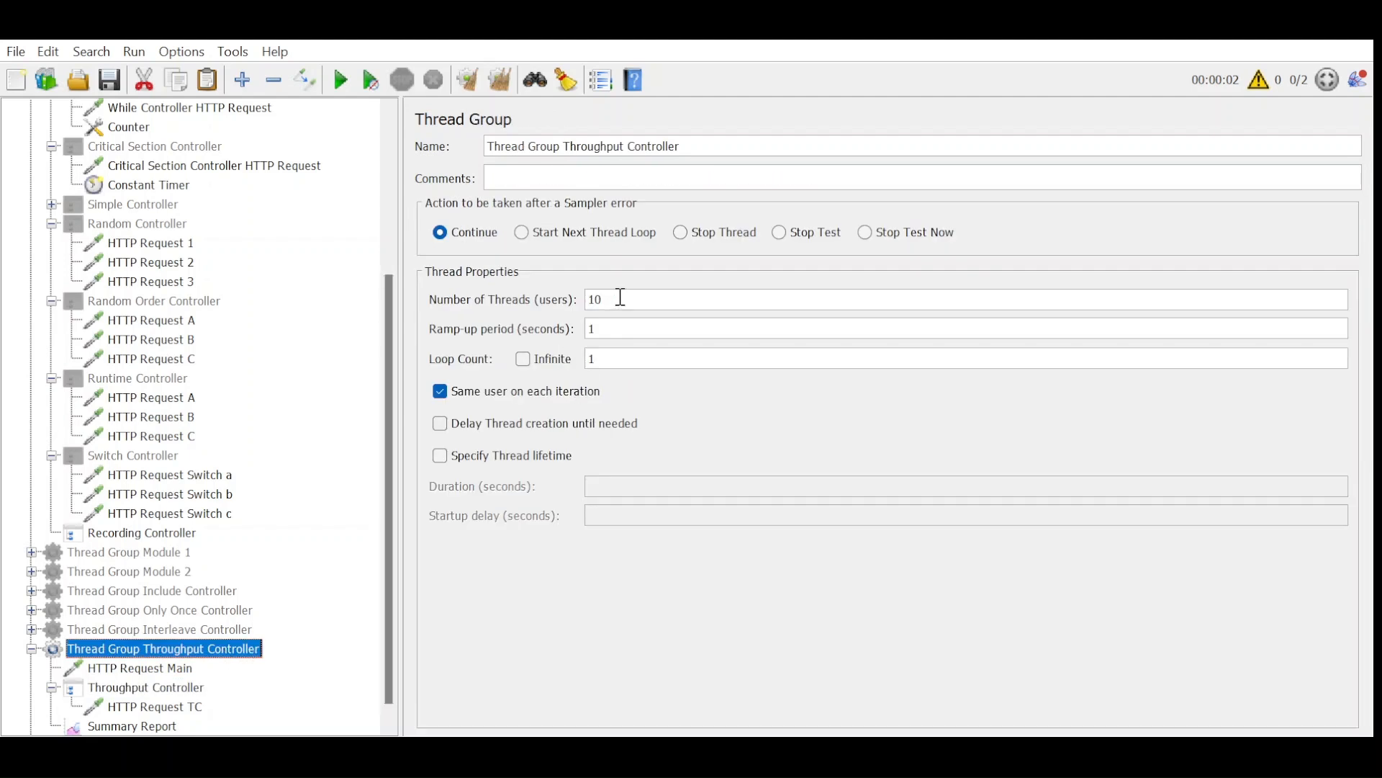
left_click(143, 693)
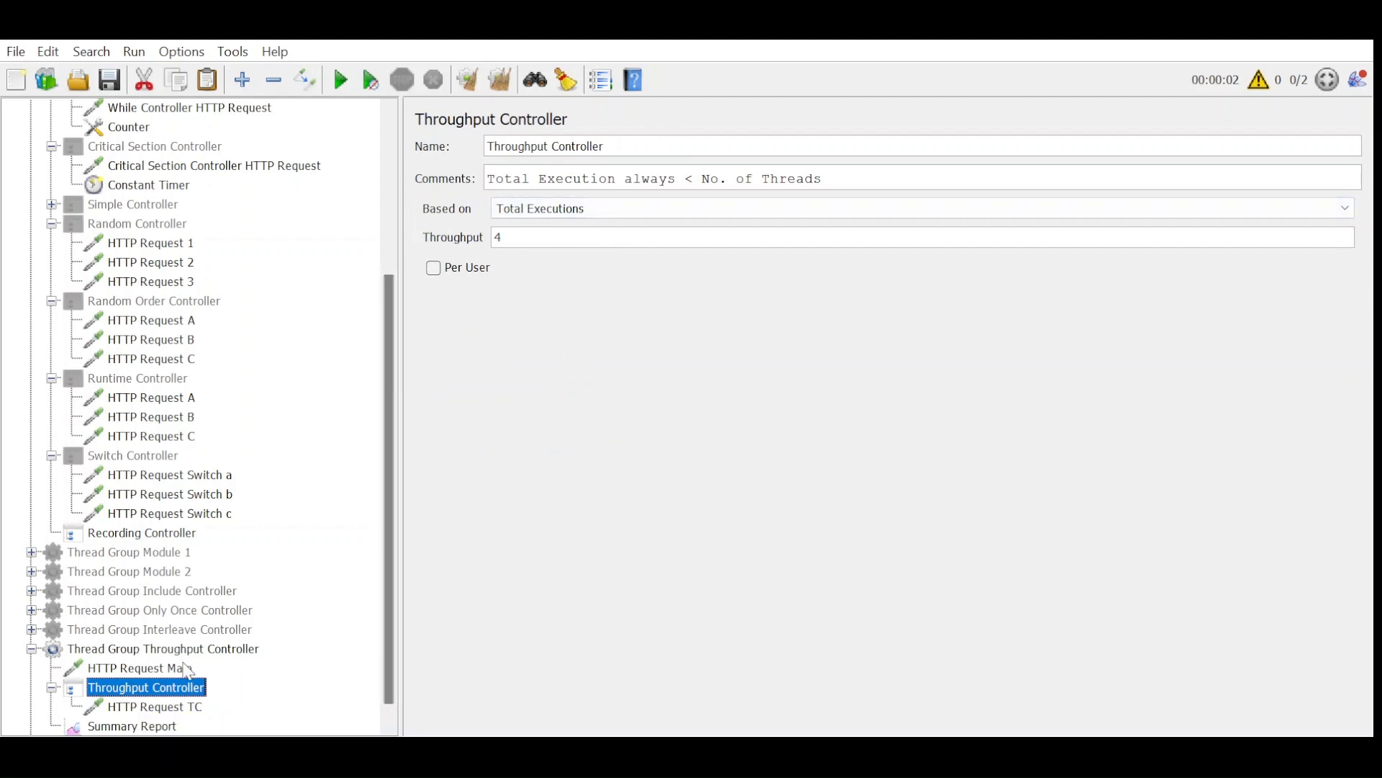
left_click(186, 668)
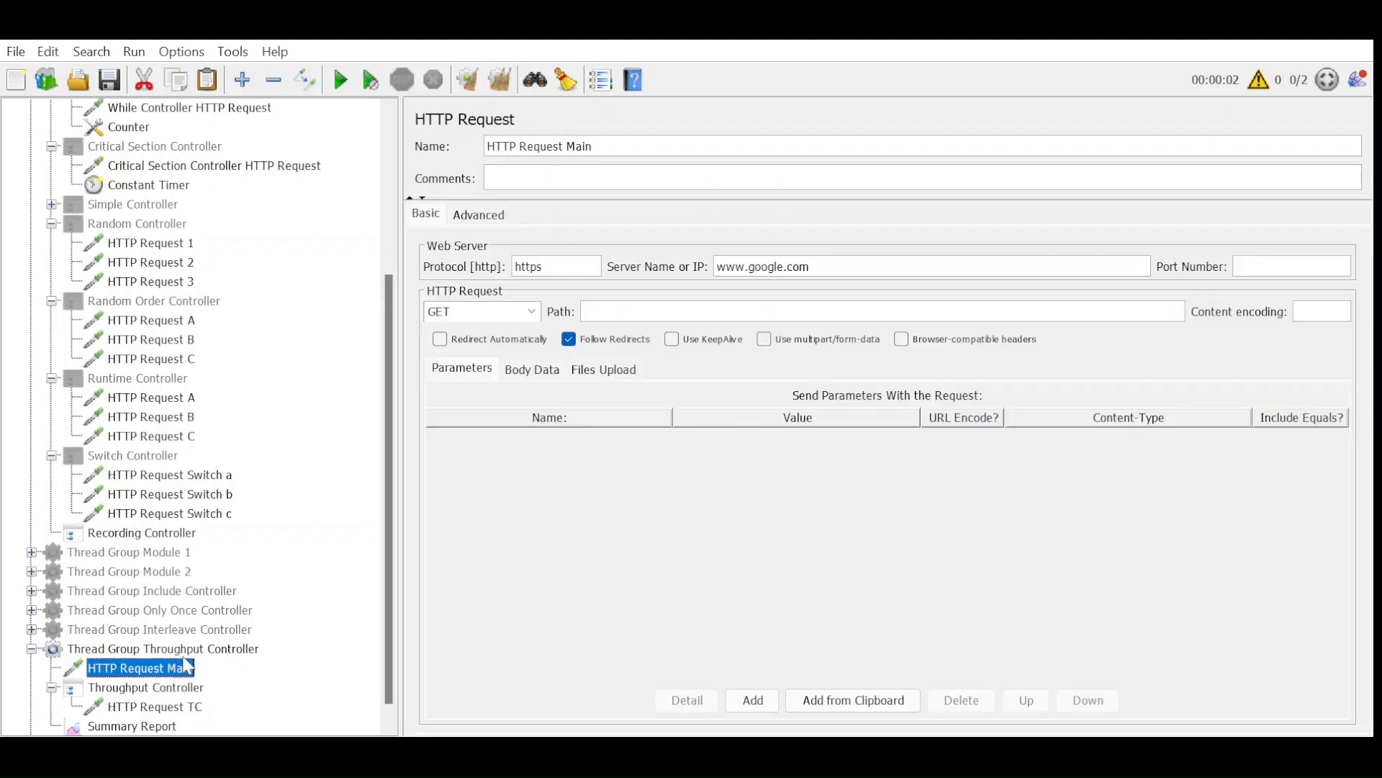
key("Up")
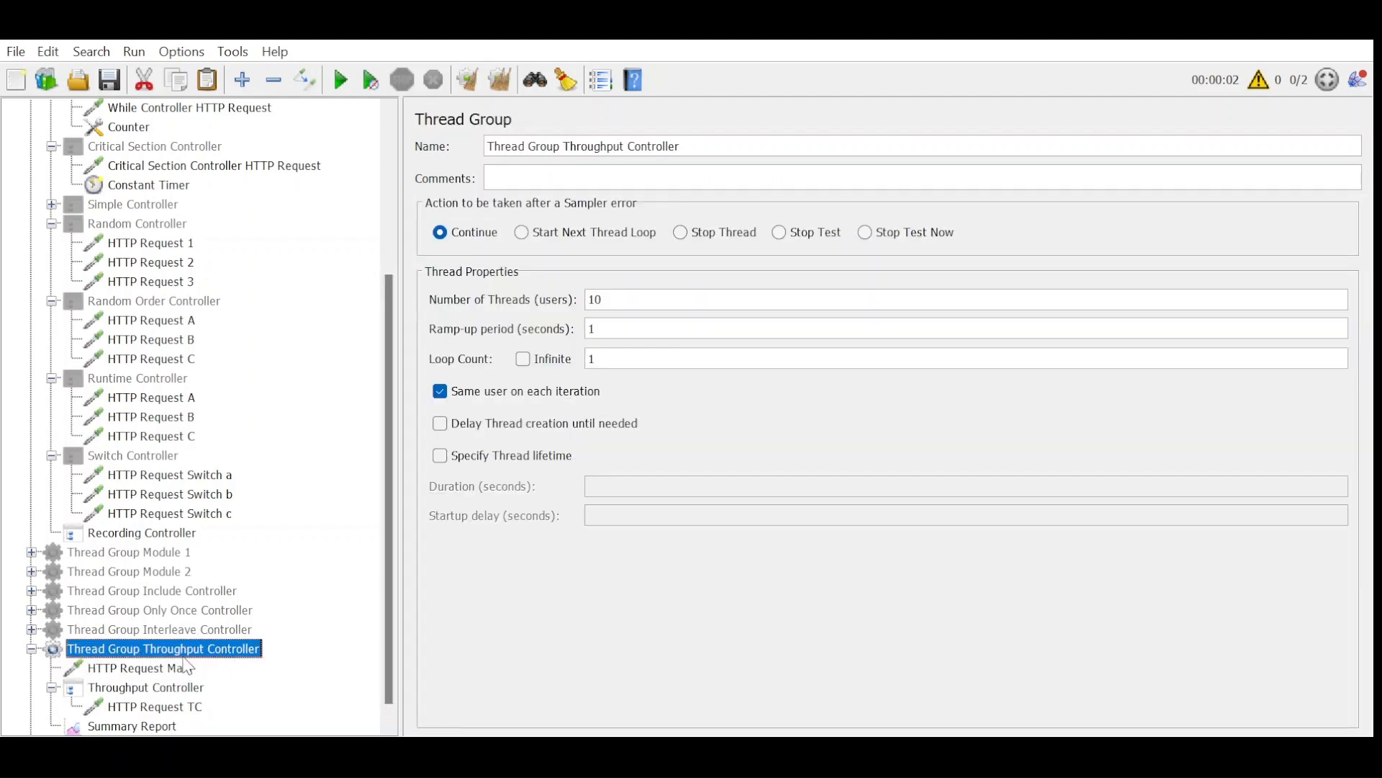
key("Down")
key("Down")
key("Down")
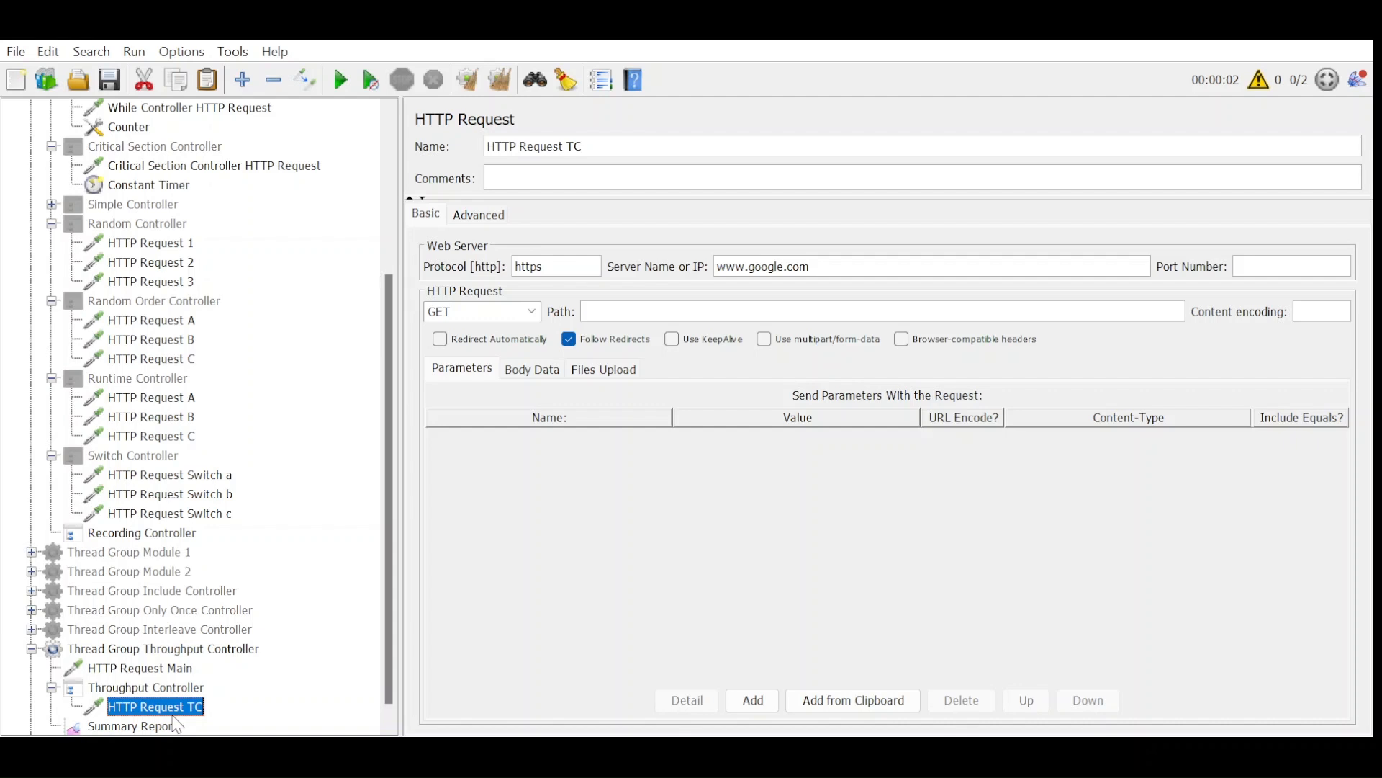
Run the test with the Throughput Controller based on Total Executions and check the sample counts in Summary Report.
scroll(331, 656, "down", 1)
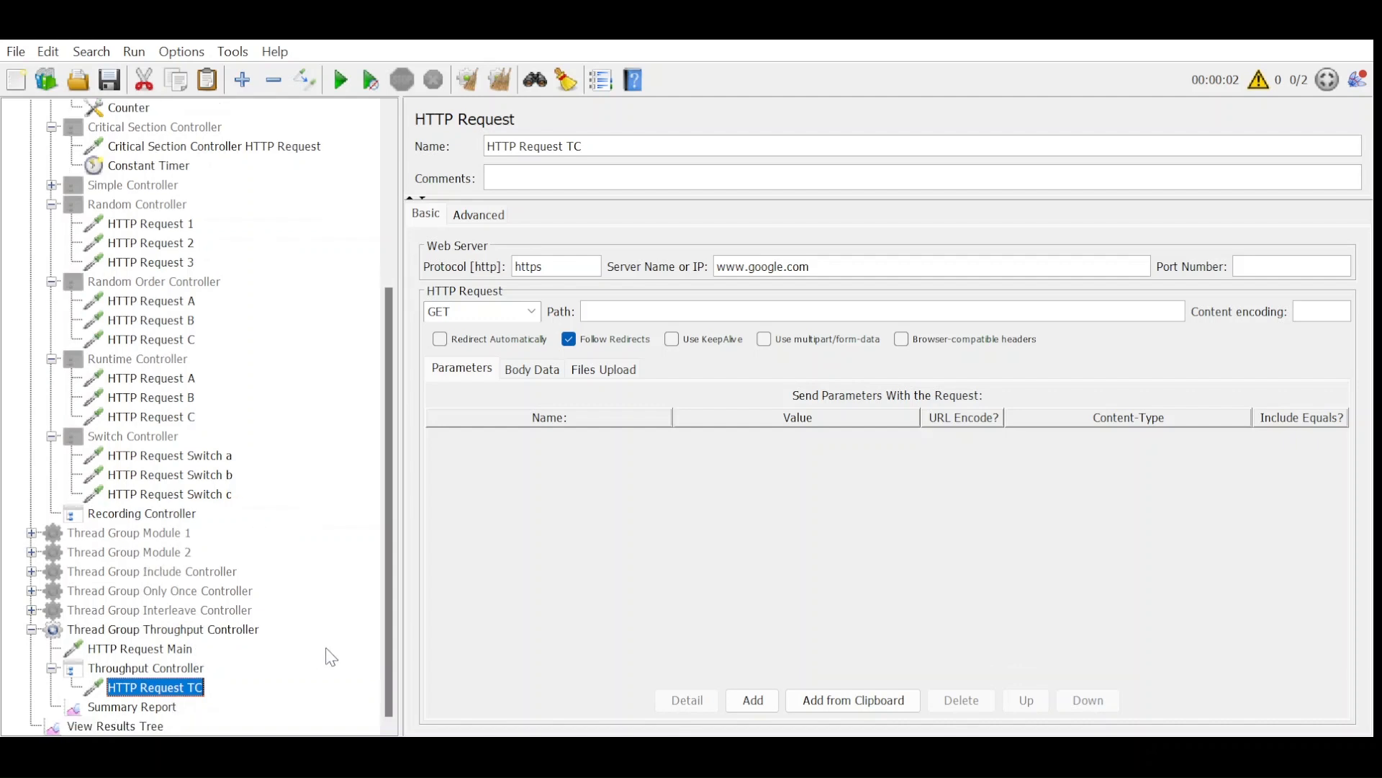
key("Down")
key("Down")
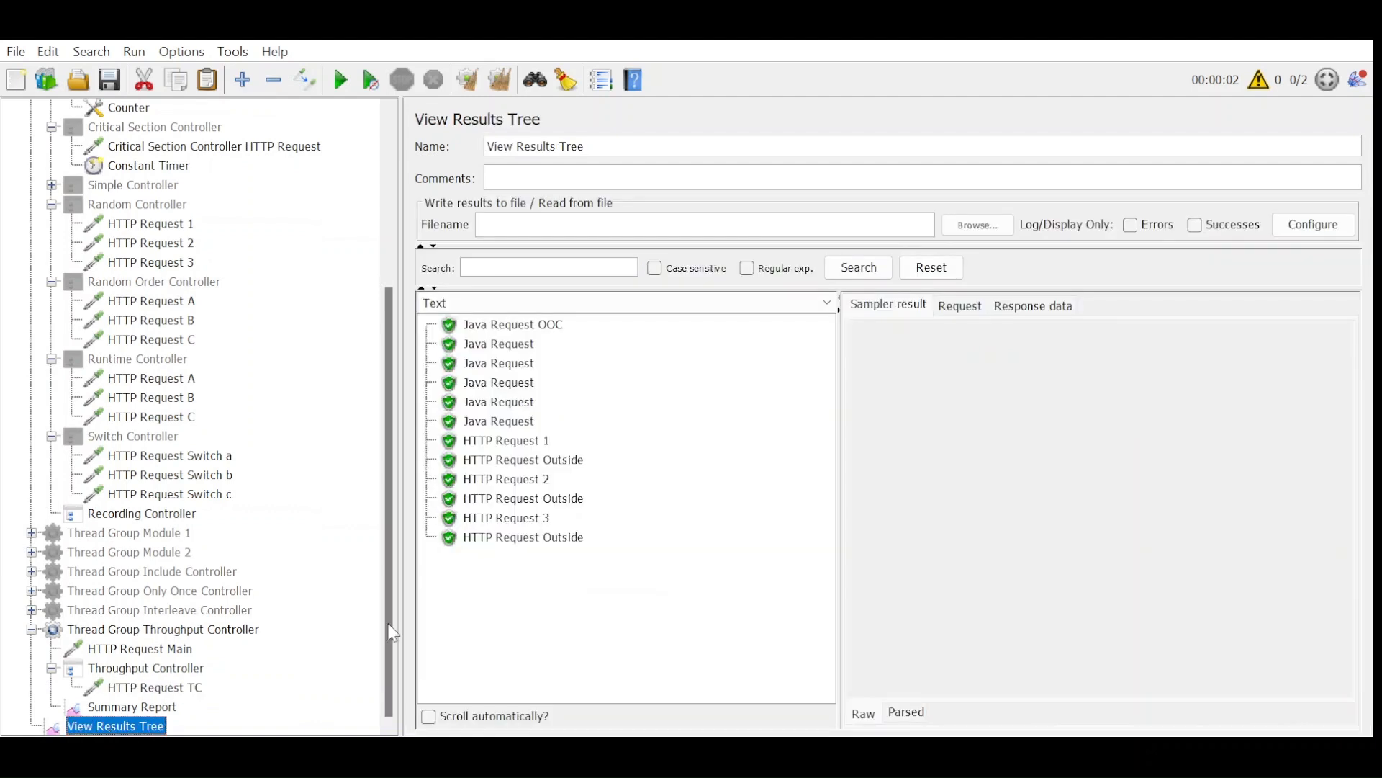
left_click(134, 707)
left_click(341, 80)
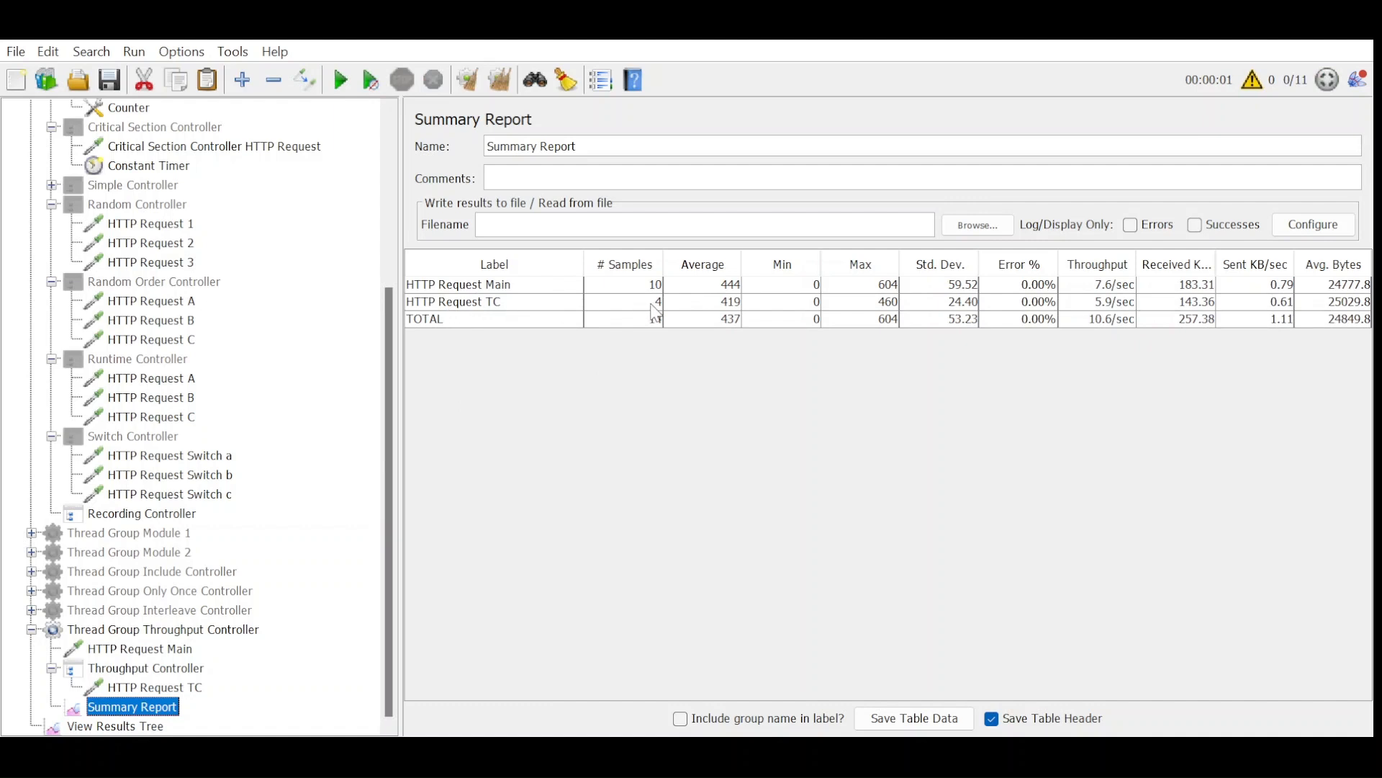
Base the Throughput Controller on Percent Executions and set its throughput to 50.
left_click(193, 672)
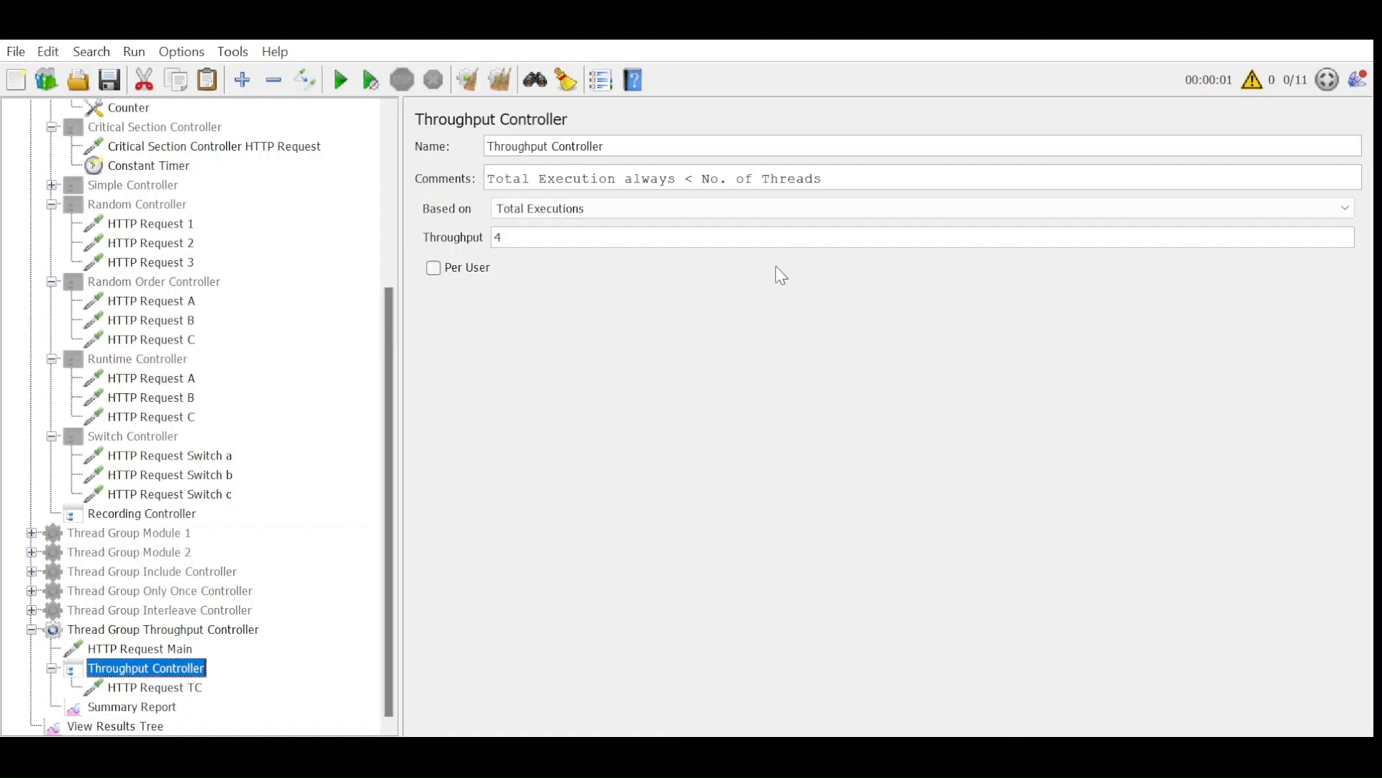
left_click(715, 213)
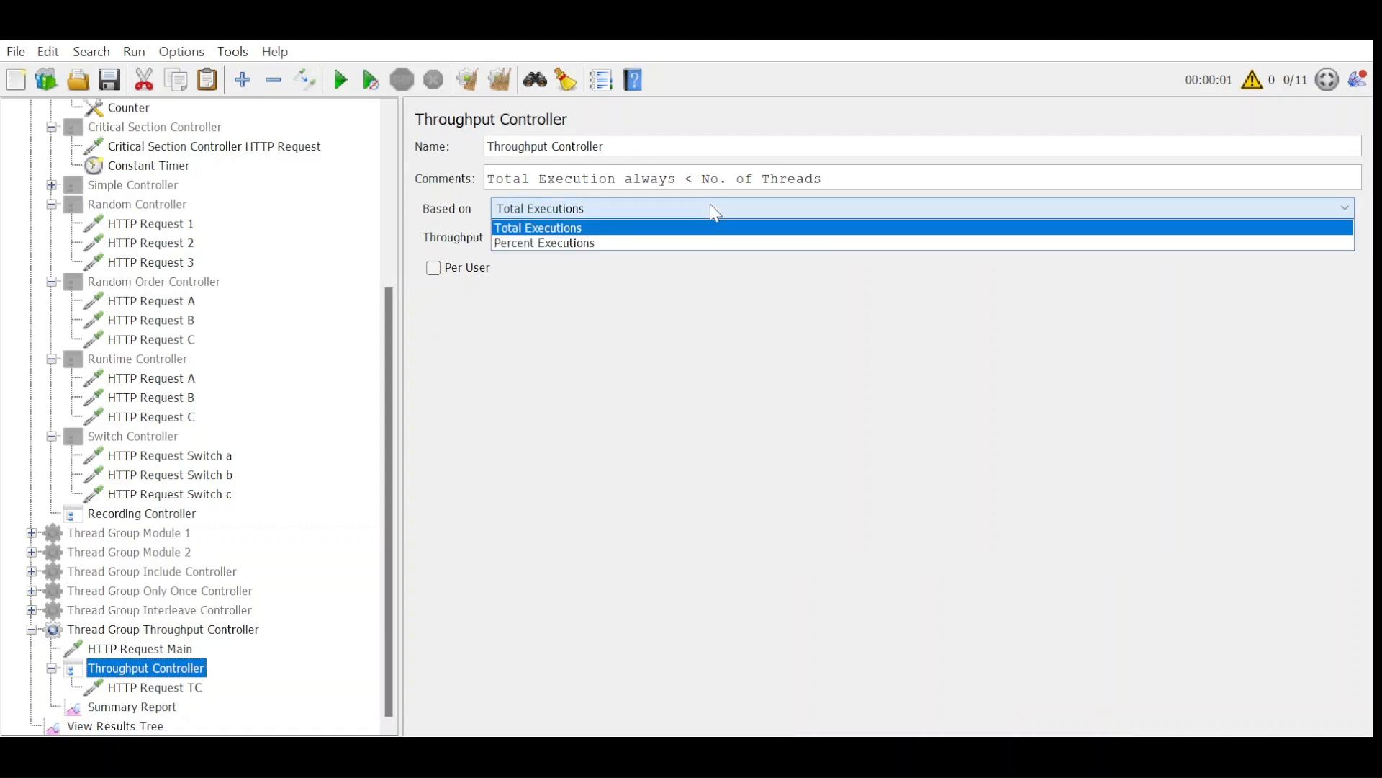
left_click(695, 245)
double_click(577, 238)
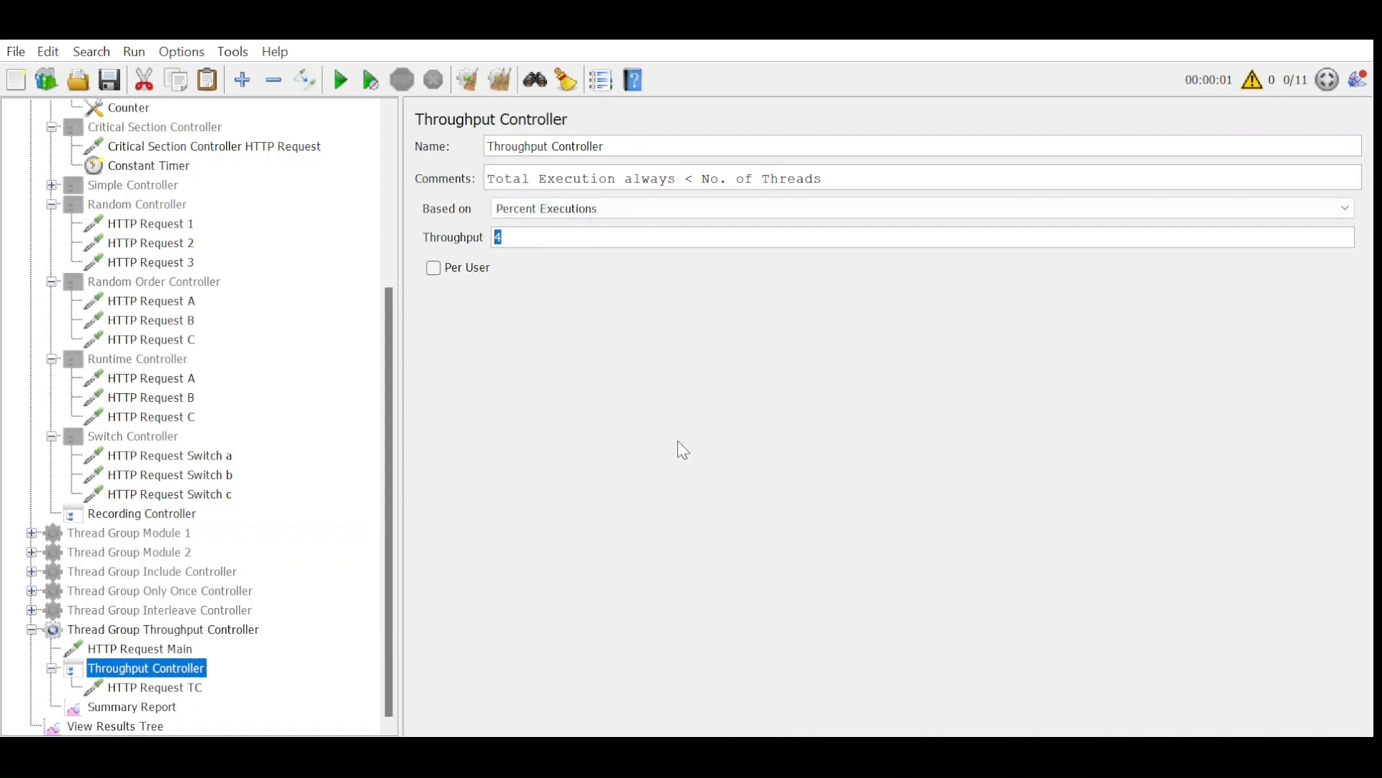
type("50")
Clear all earlier results, rerun the test and check the sample counts per request in Summary Report.
left_click(204, 631)
left_click(149, 727)
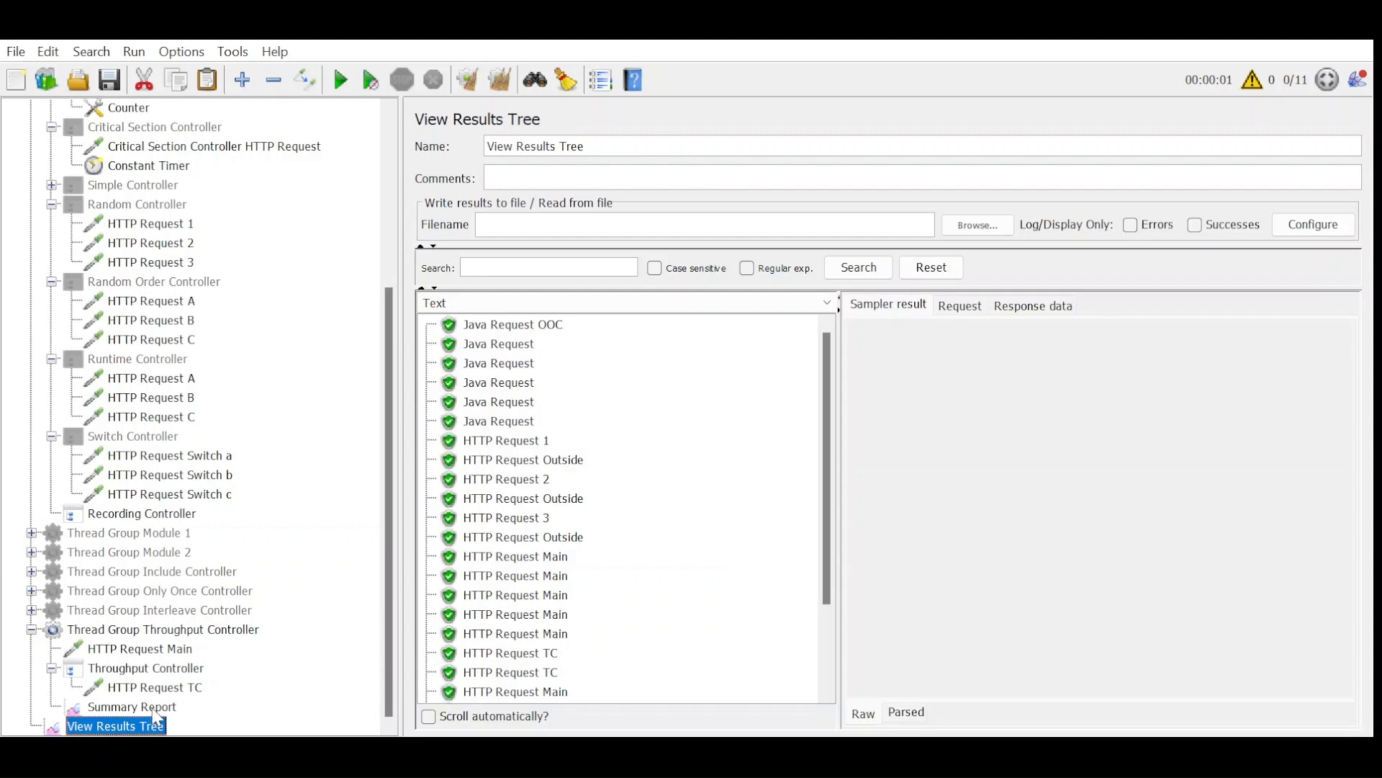
left_click(172, 707)
left_click(502, 81)
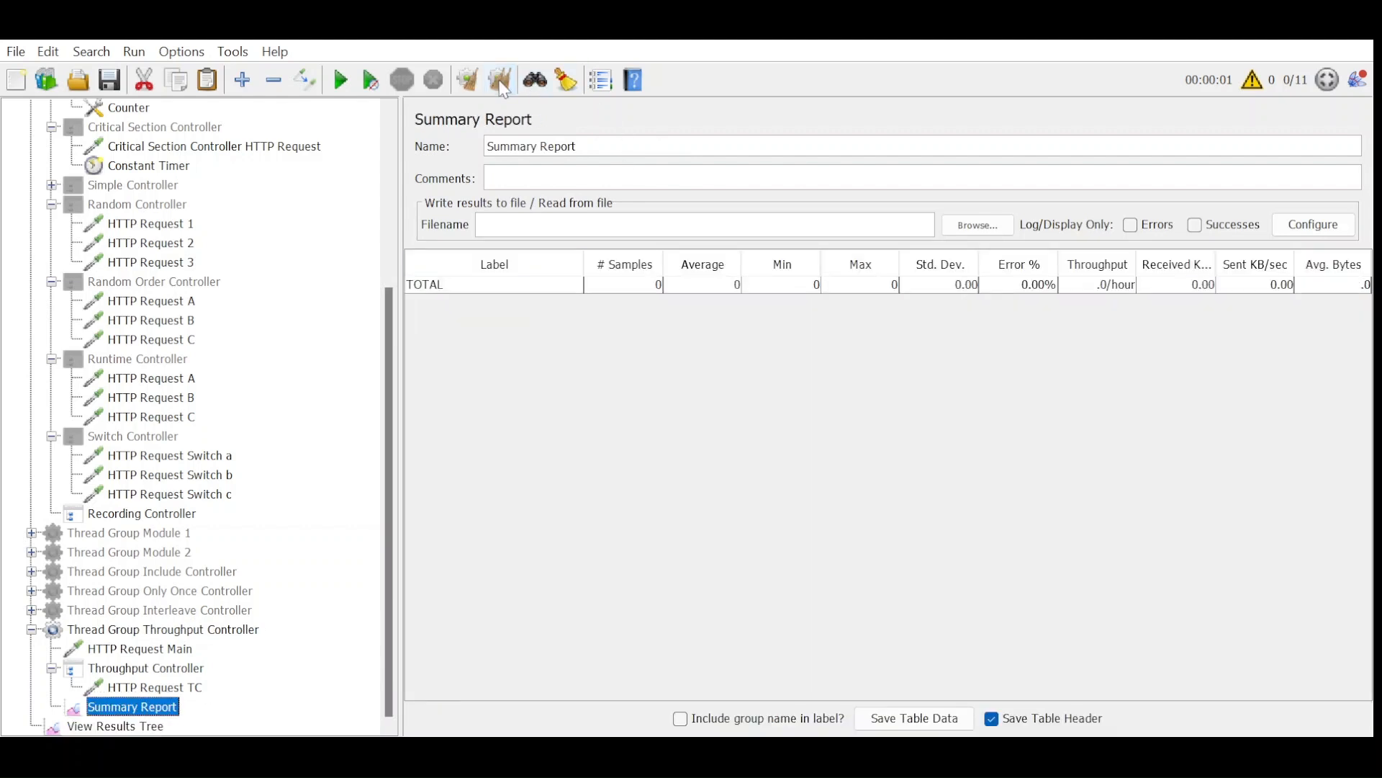
left_click(342, 80)
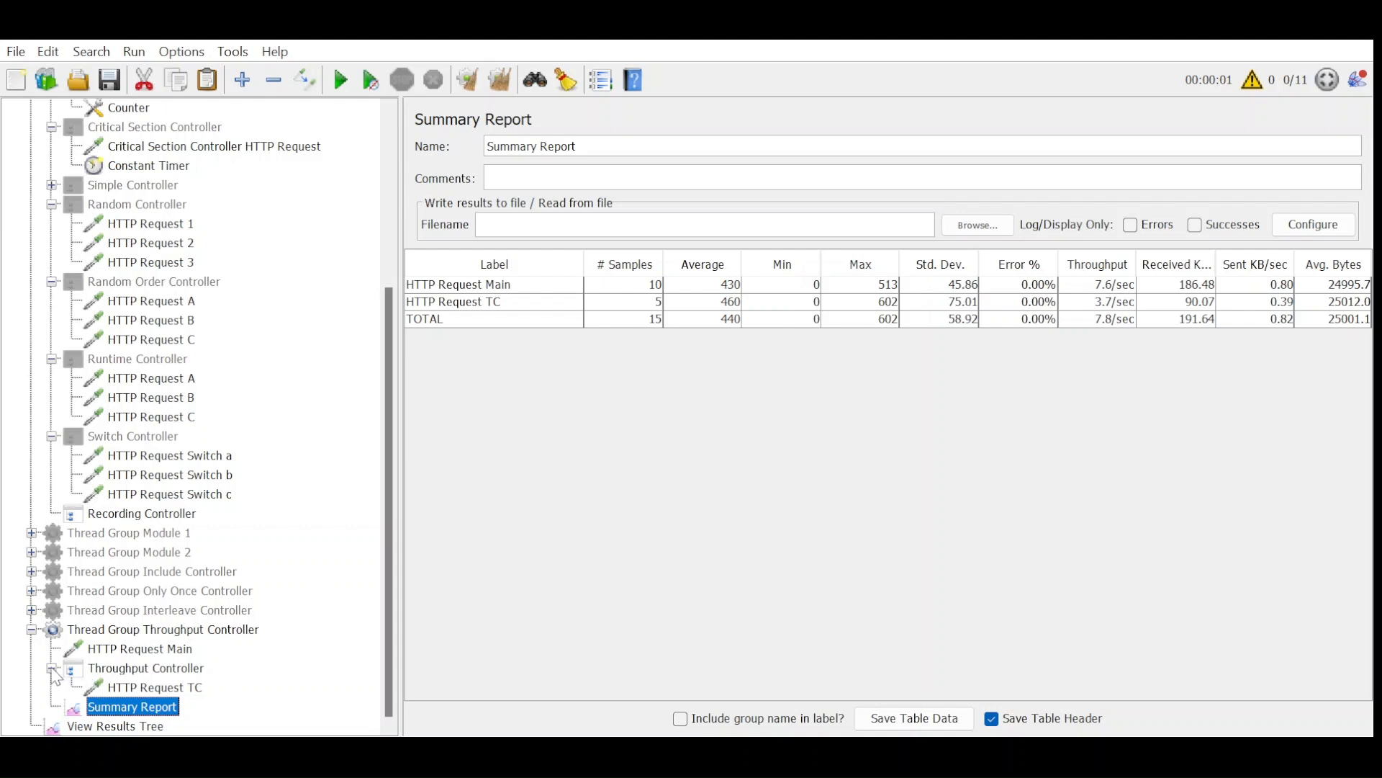
Collapse the Throughput Controller and open the settings of Thread Group Throughput Controller.
left_click(52, 669)
left_click(138, 650)
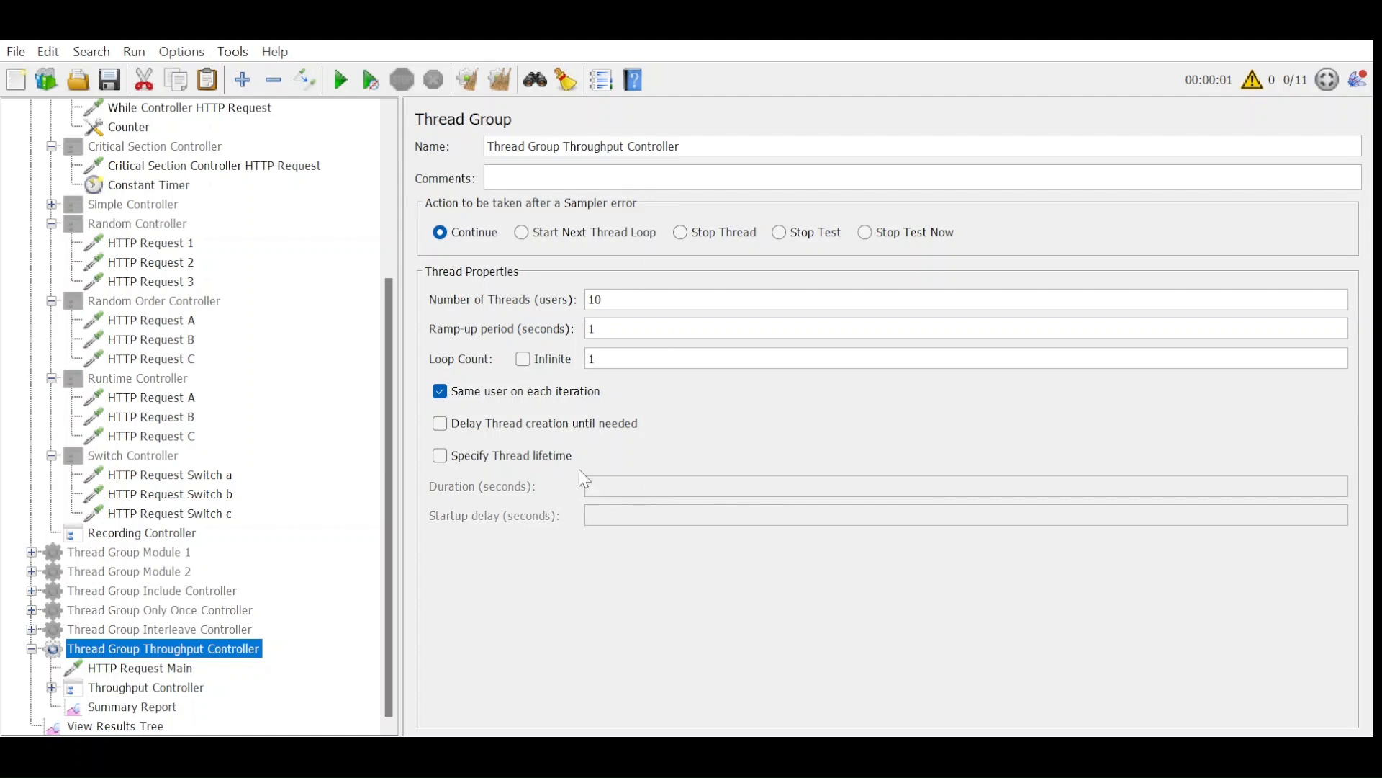
left_click(529, 561)
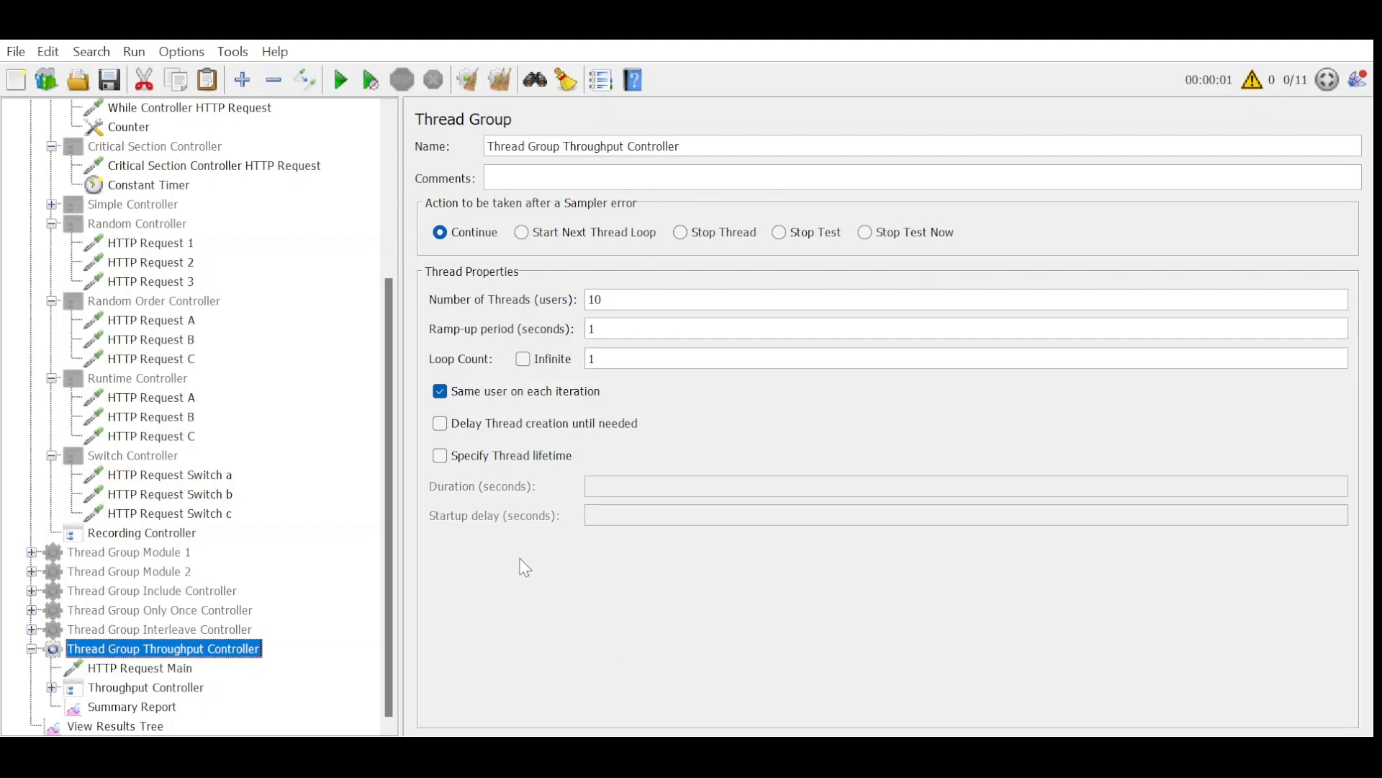